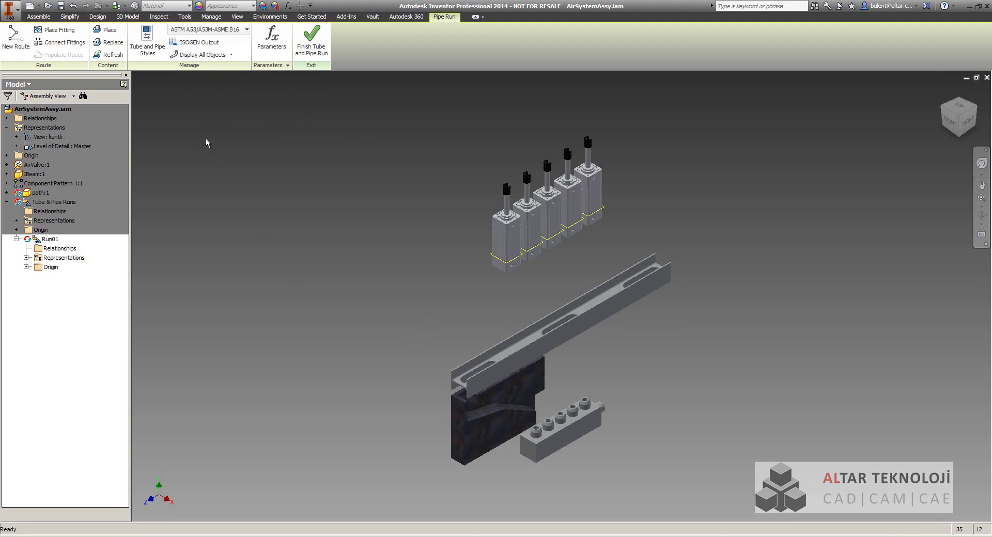
Create the route AirSystemAssy.Route01 and start it at the upper threaded port of the nearest cylinder
{"action": "left_click", "coordinate": [23, 47]}
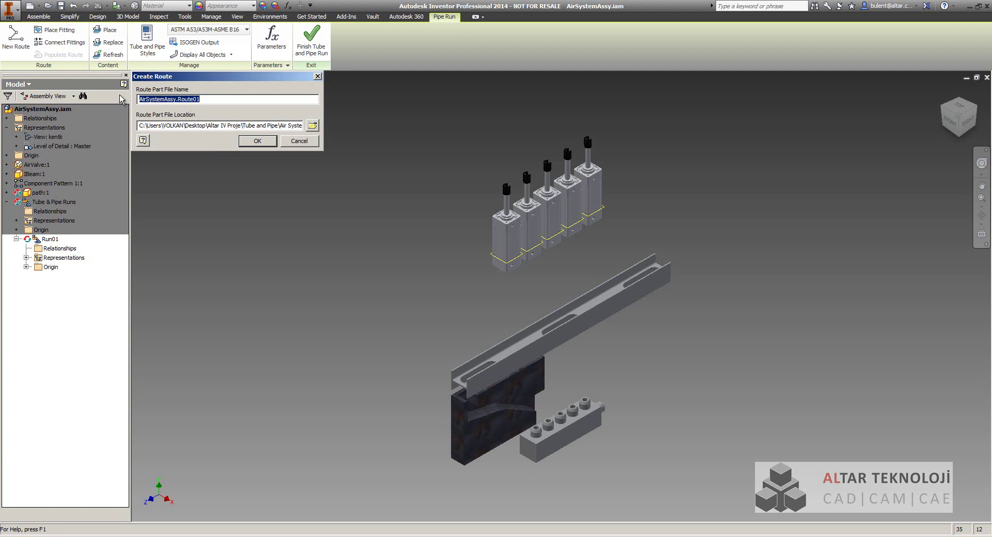
{"action": "left_click", "coordinate": [258, 141]}
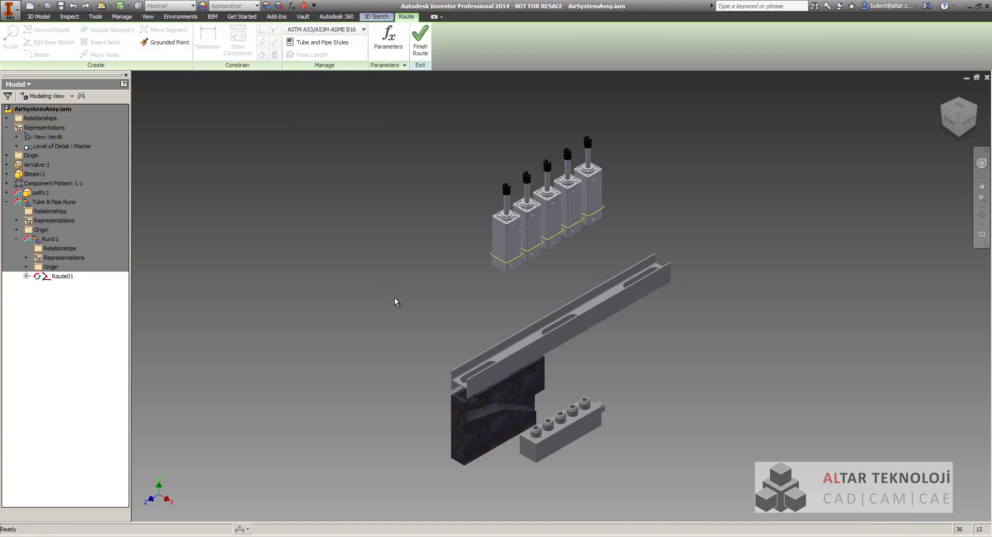
{"action": "scroll", "coordinate": [498, 299], "scroll_direction": "down", "scroll_amount": 3}
{"action": "scroll", "coordinate": [498, 279], "scroll_direction": "down", "scroll_amount": 2}
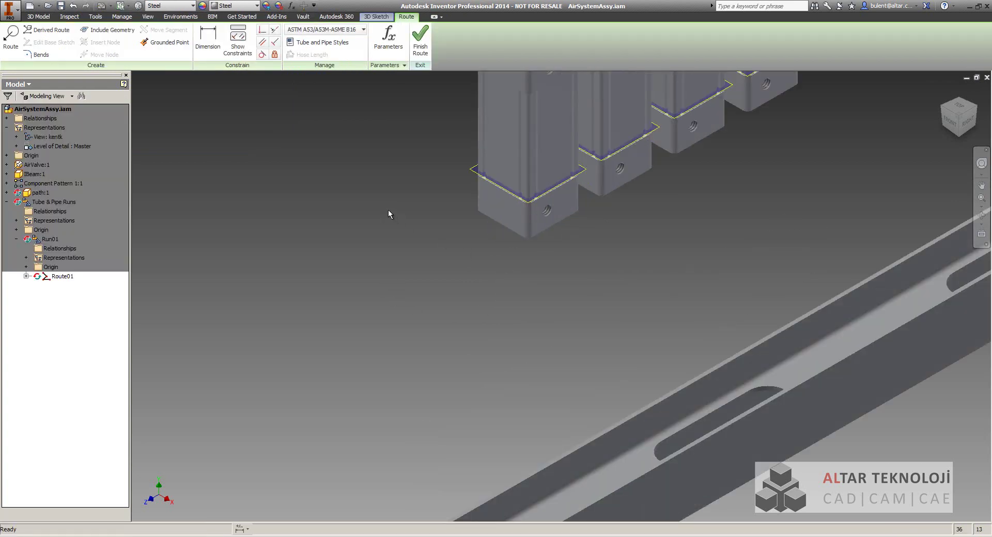
{"action": "middle_click_drag", "start_coordinate": [390, 215], "coordinate": [273, 299]}
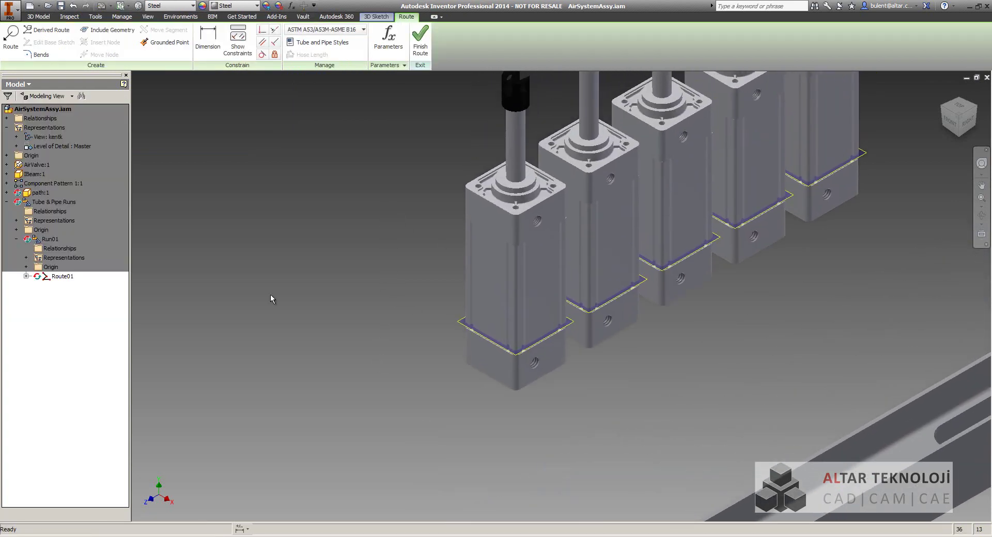
{"action": "left_click", "coordinate": [12, 46]}
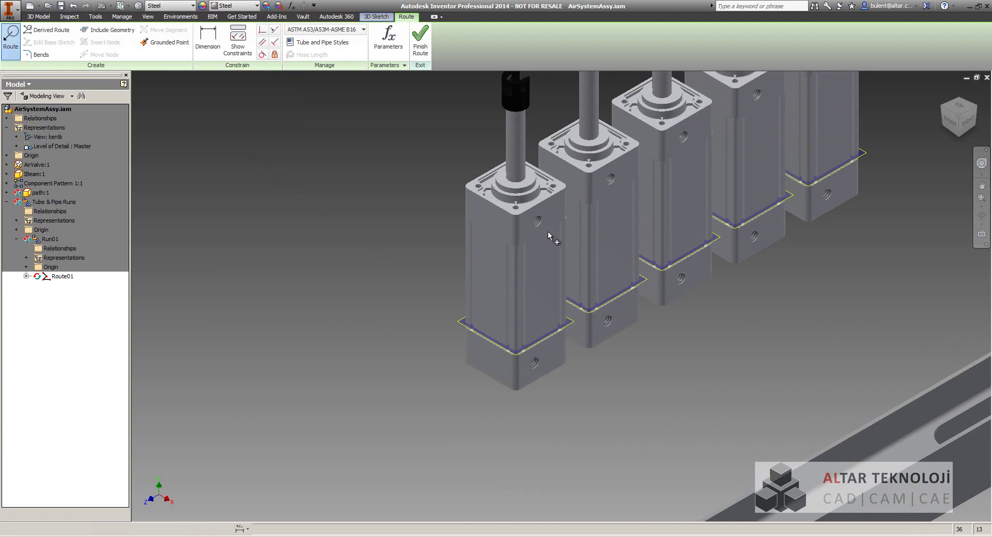
{"action": "scroll", "coordinate": [546, 231], "scroll_direction": "down", "scroll_amount": 5}
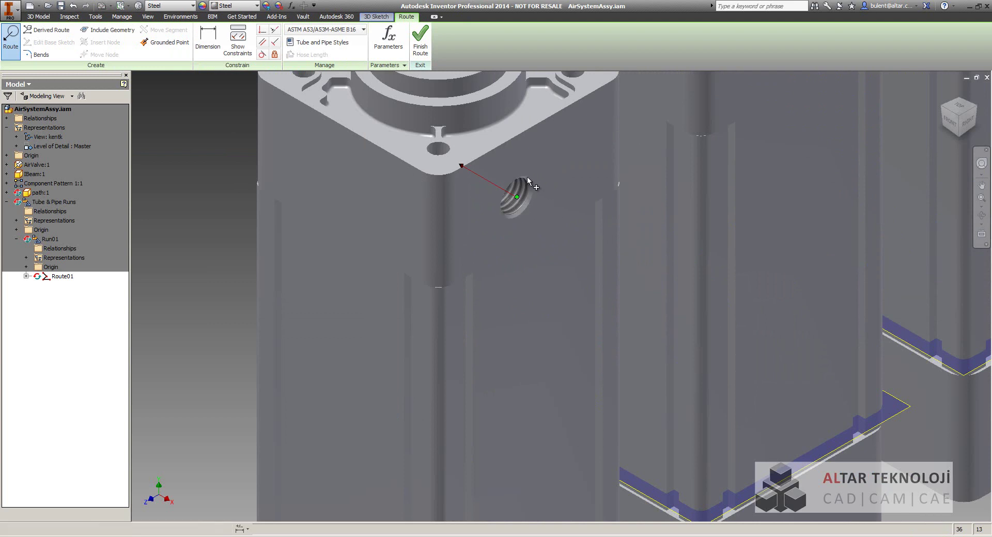
{"action": "left_click", "coordinate": [525, 213]}
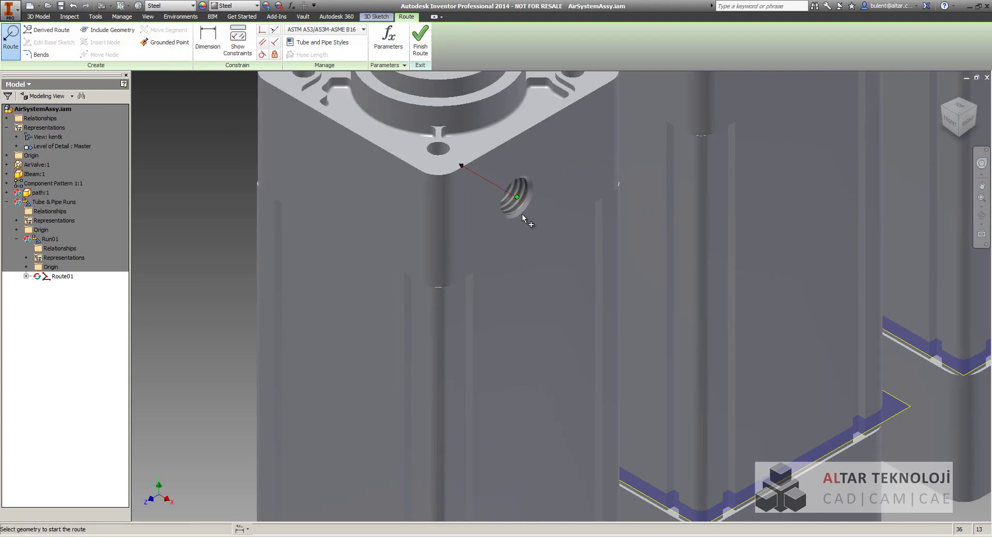
{"action": "left_click", "coordinate": [530, 186]}
{"action": "left_click", "coordinate": [527, 203]}
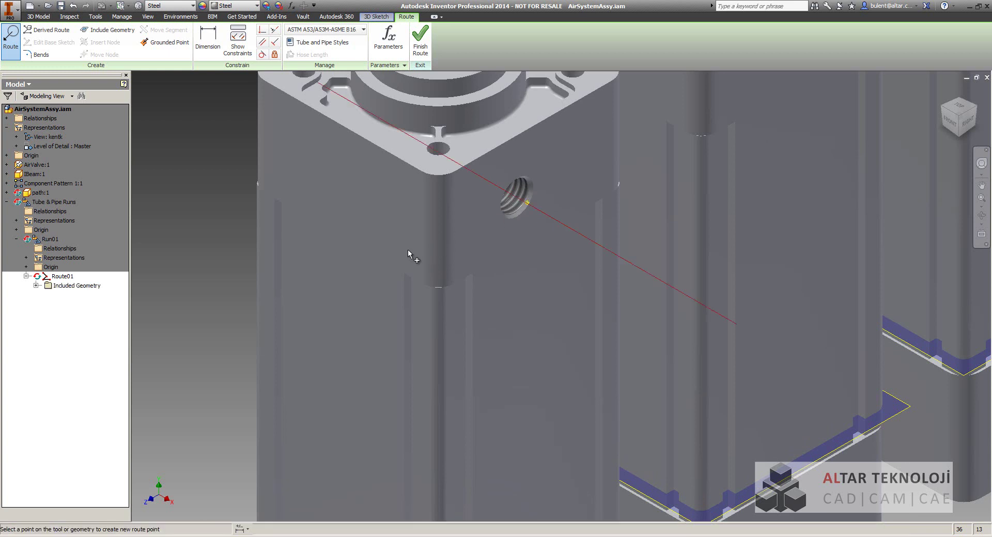
Continue the route to the centre of the rounded near end of the I-beam's first slot
{"action": "scroll", "coordinate": [400, 239], "scroll_direction": "down", "scroll_amount": 5}
{"action": "scroll", "coordinate": [417, 308], "scroll_direction": "down", "scroll_amount": 3}
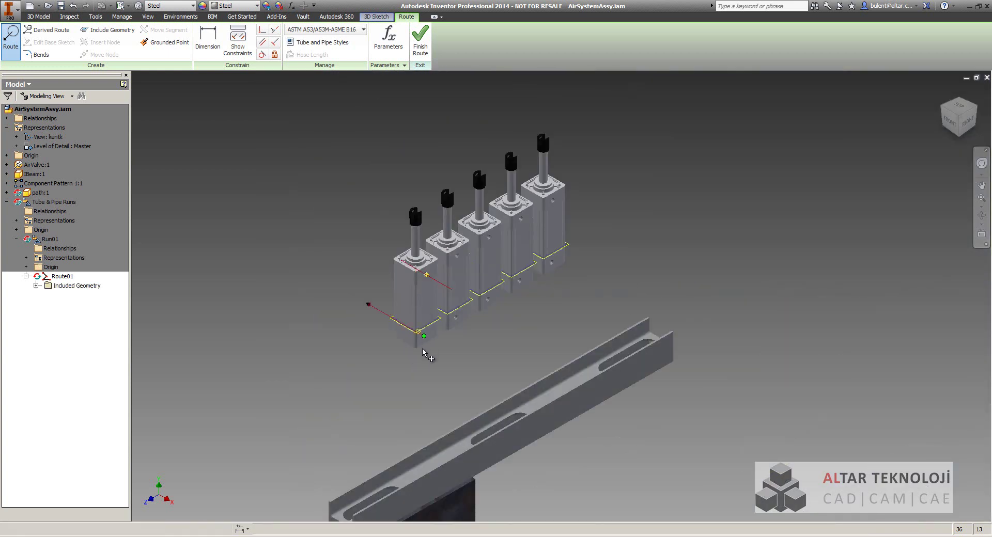
{"action": "middle_click_drag", "start_coordinate": [425, 355], "coordinate": [486, 231]}
{"action": "scroll", "coordinate": [443, 314], "scroll_direction": "up", "scroll_amount": 5}
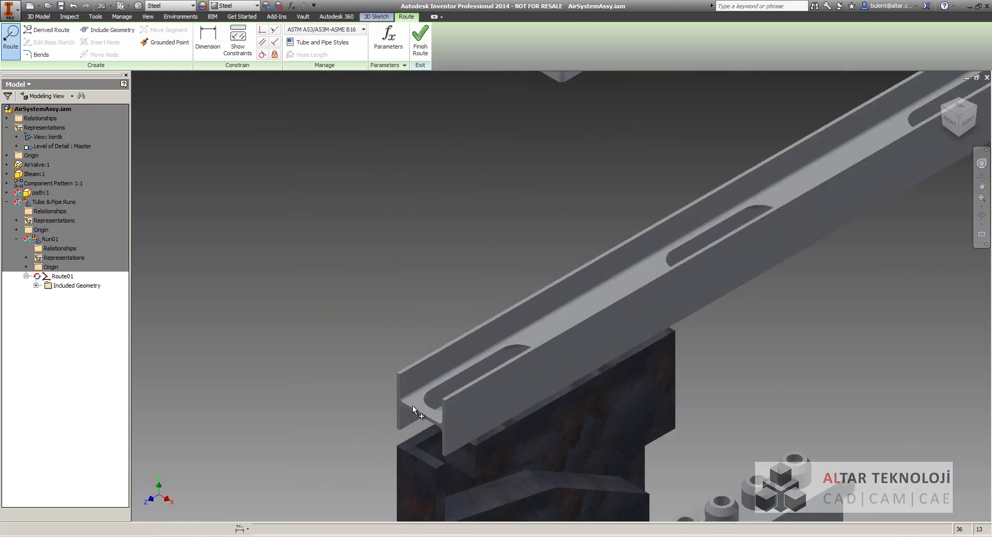
{"action": "scroll", "coordinate": [413, 405], "scroll_direction": "up", "scroll_amount": 4}
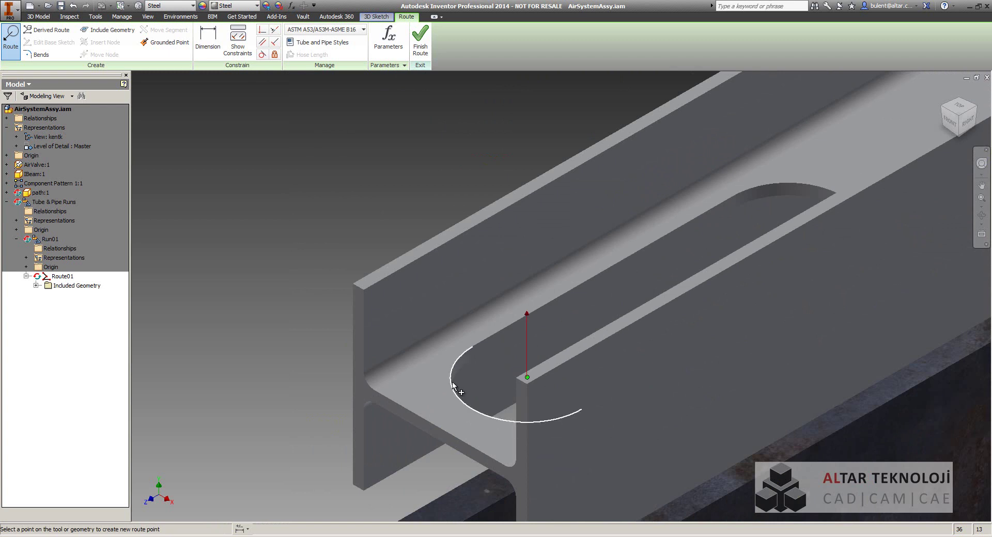
{"action": "left_click", "coordinate": [452, 384]}
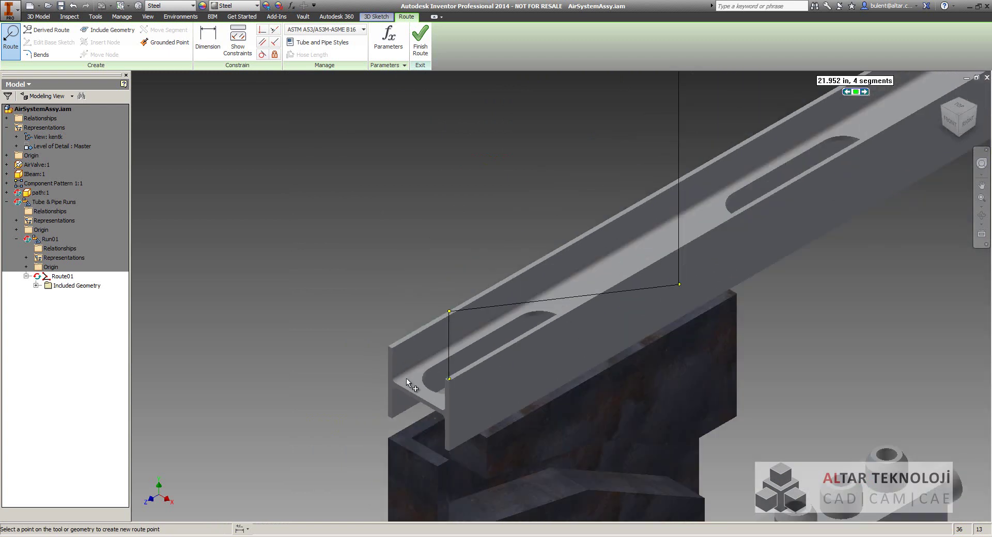
Cycle through the autoroute alternatives between the cylinder port and the beam slot and accept the 22.294 in, 4-segment solution
{"action": "scroll", "coordinate": [411, 382], "scroll_direction": "down", "scroll_amount": 3}
{"action": "scroll", "coordinate": [468, 346], "scroll_direction": "down", "scroll_amount": 2}
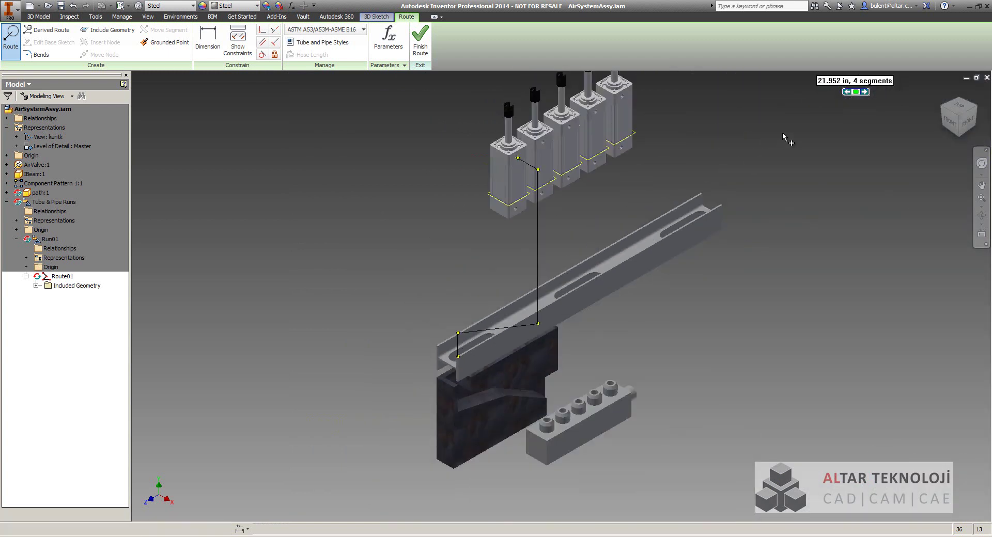
{"action": "left_click", "coordinate": [865, 93]}
{"action": "left_click", "coordinate": [865, 93]}
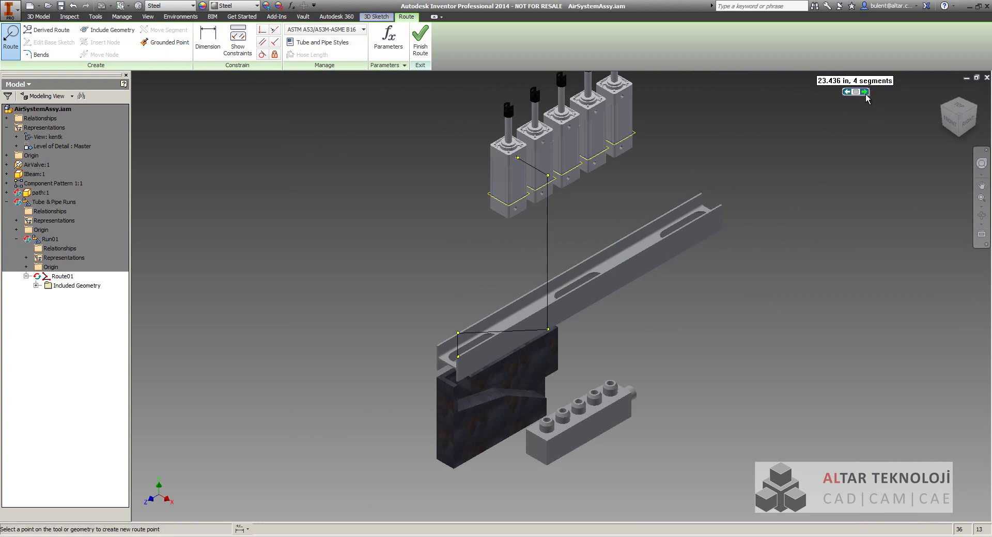
{"action": "left_click", "coordinate": [865, 93]}
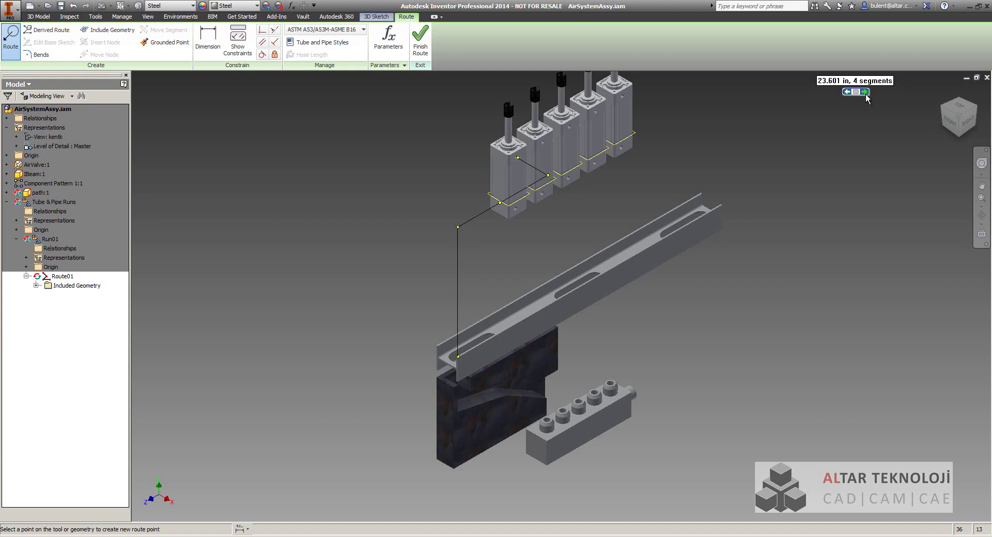
{"action": "left_click", "coordinate": [865, 93]}
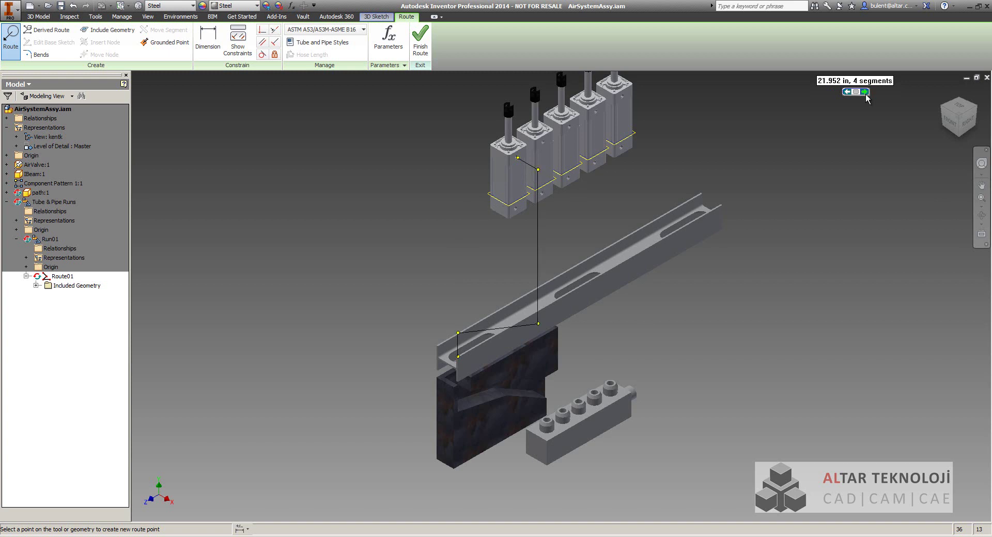
{"action": "left_click", "coordinate": [865, 93]}
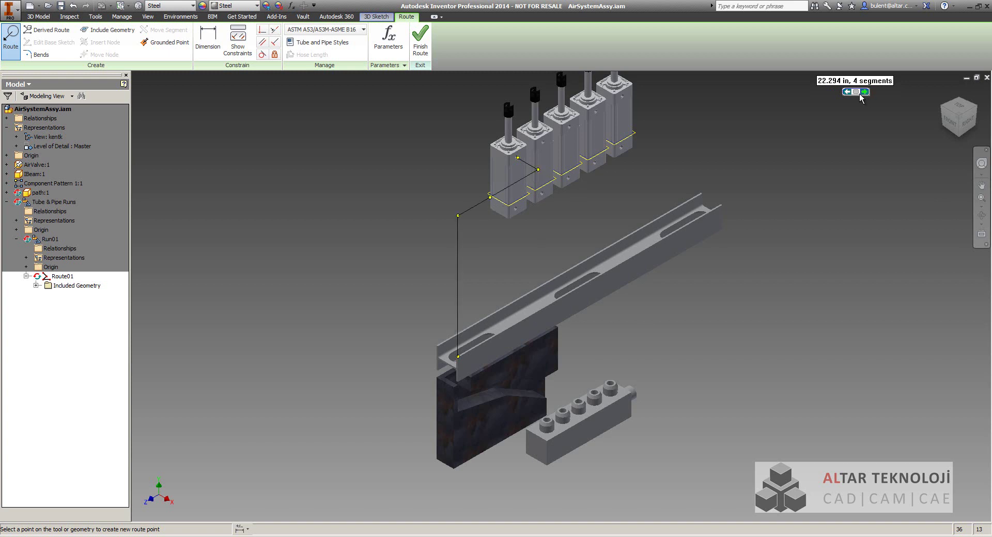
{"action": "left_click", "coordinate": [856, 93]}
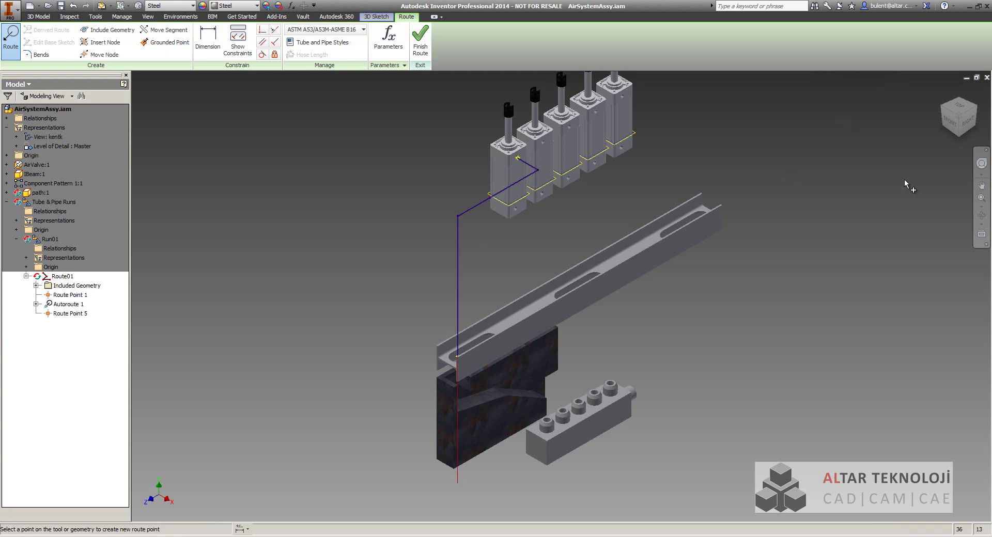
Add a route point 3.4 in straight down from the beam slot, in front of the dark block
{"action": "left_click", "coordinate": [966, 125]}
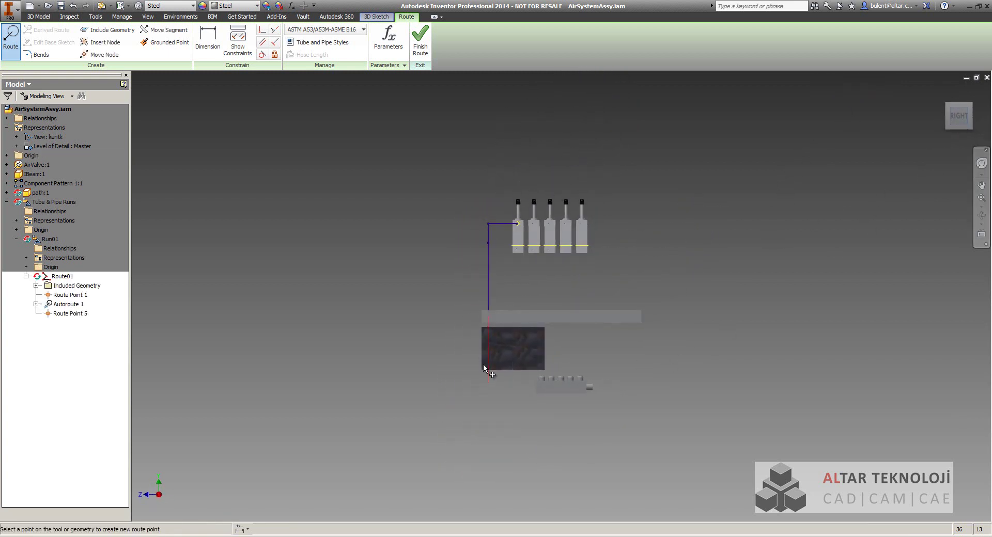
{"action": "key", "text": "Home"}
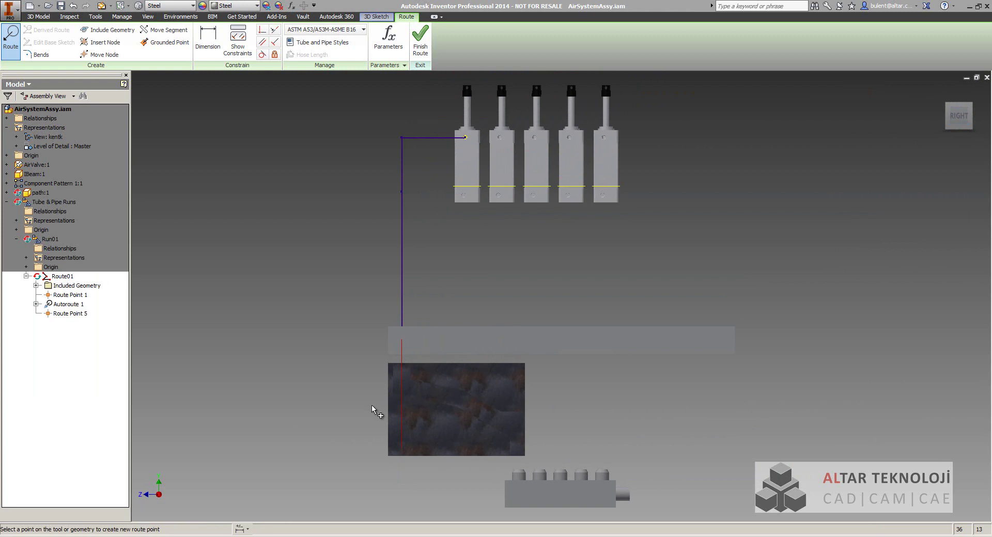
{"action": "scroll", "coordinate": [394, 394], "scroll_direction": "up", "scroll_amount": 4}
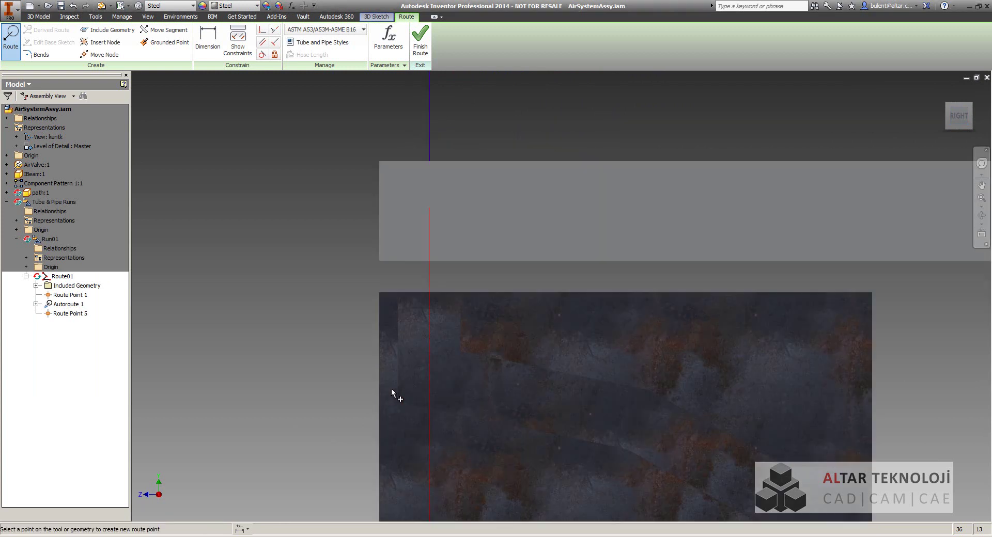
{"action": "right_click", "coordinate": [429, 369]}
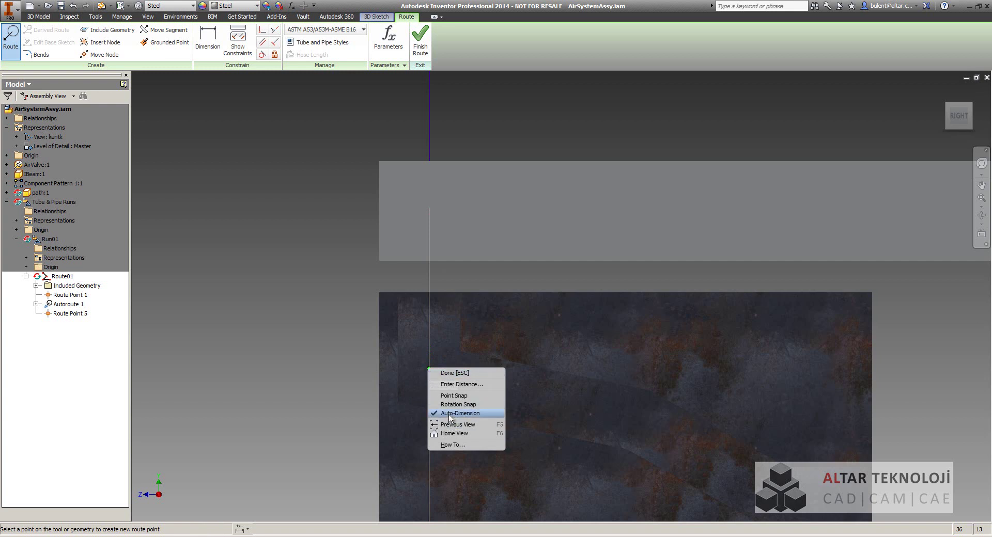
{"action": "left_click", "coordinate": [461, 385]}
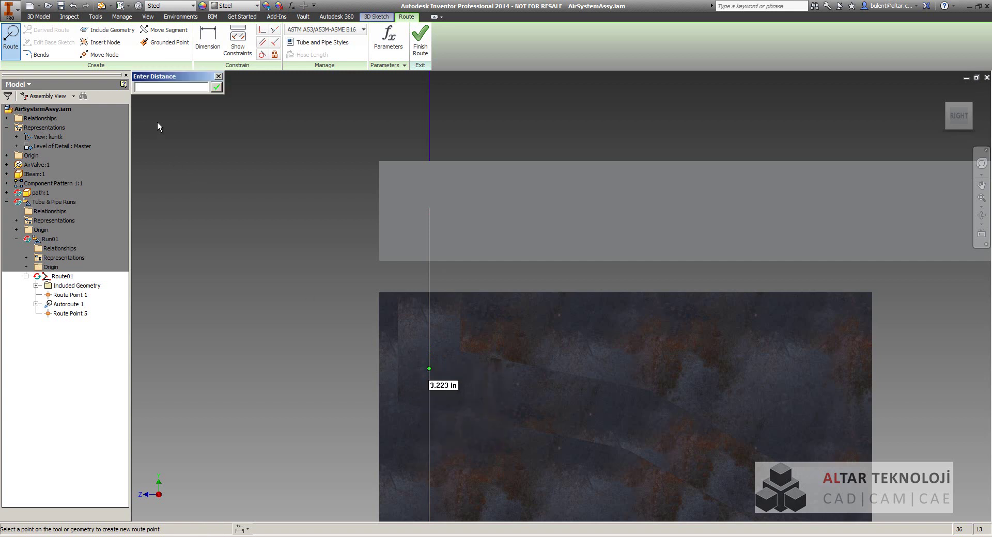
{"action": "type", "text": "3.4"}
{"action": "left_click", "coordinate": [216, 88]}
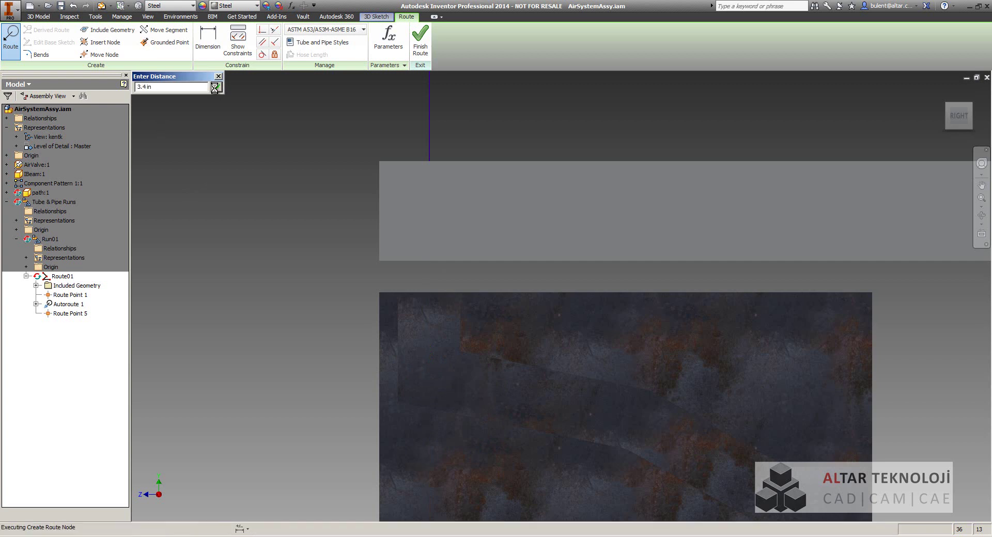
Align the route axis parallel with the block's first, gently sloping edge and add a route point 4.3 in along it
{"action": "key", "text": "F2"}
{"action": "left_click_drag", "start_coordinate": [533, 407], "coordinate": [455, 372]}
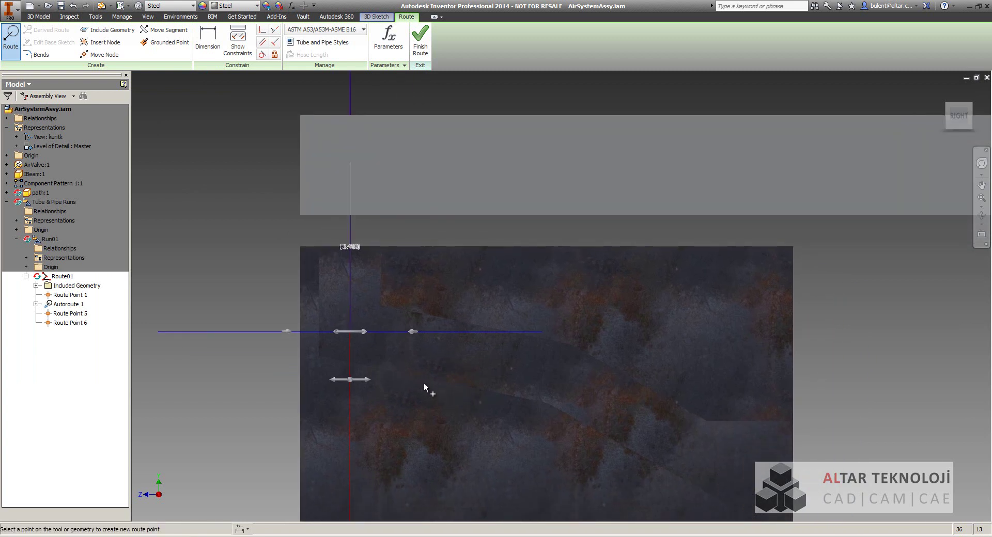
{"action": "right_click", "coordinate": [442, 331]}
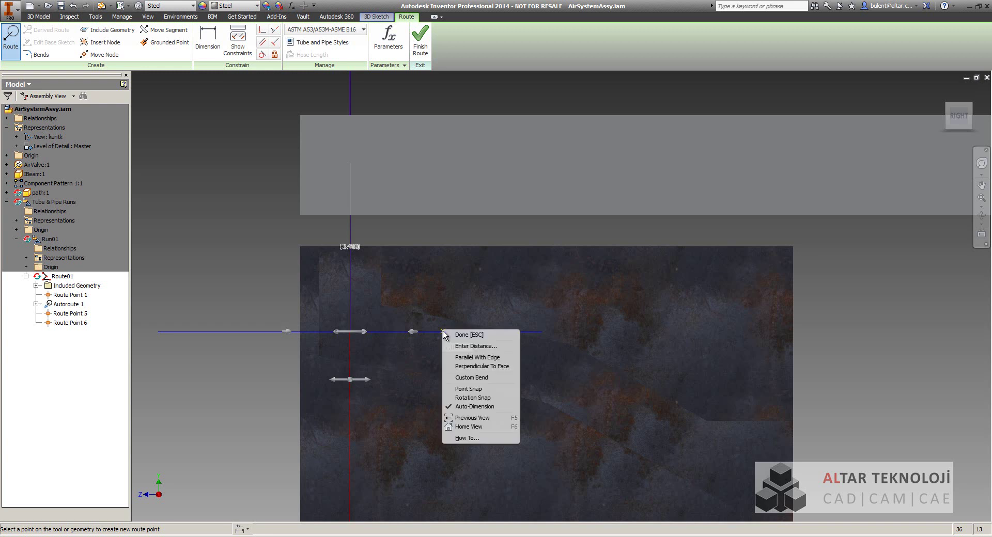
{"action": "left_click", "coordinate": [481, 360]}
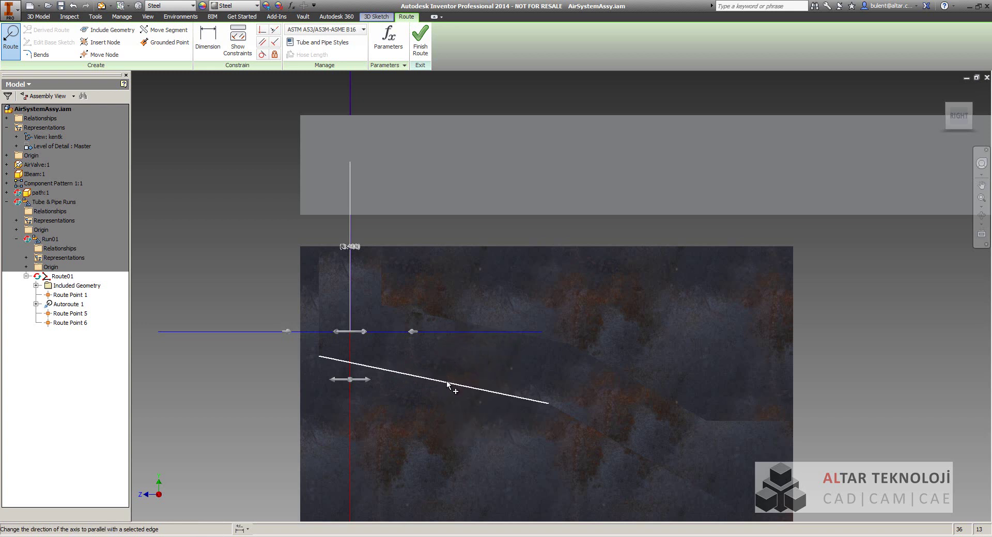
{"action": "left_click", "coordinate": [447, 382]}
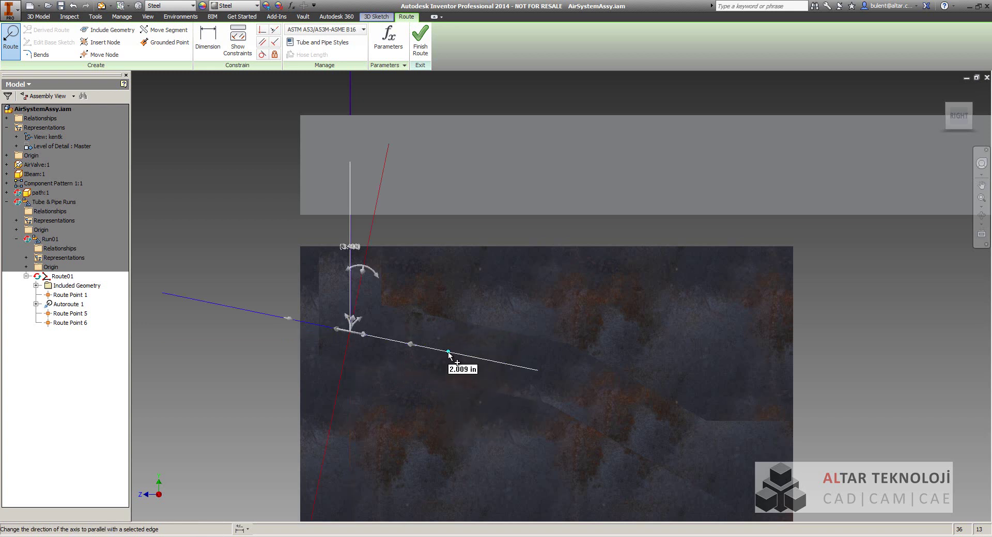
{"action": "right_click", "coordinate": [481, 359]}
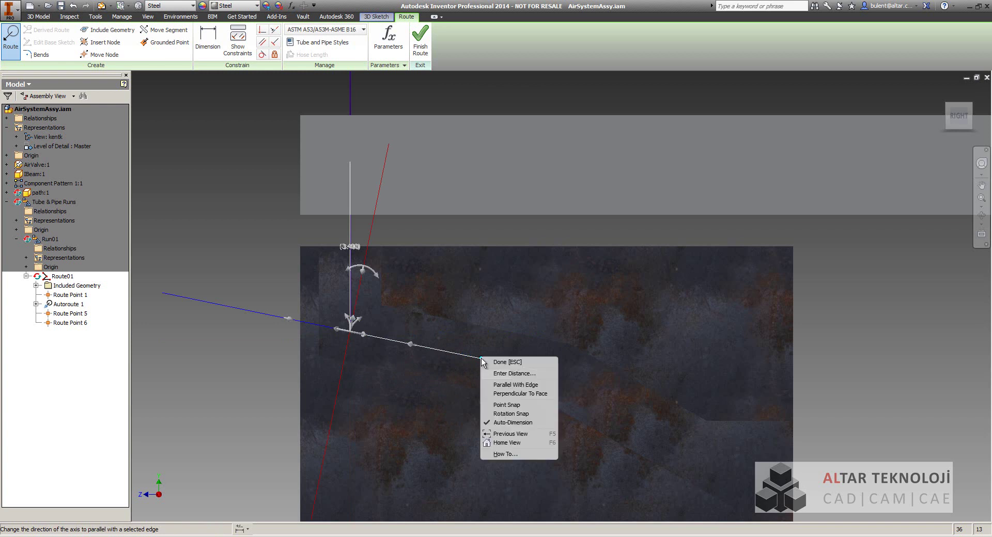
{"action": "left_click", "coordinate": [513, 374]}
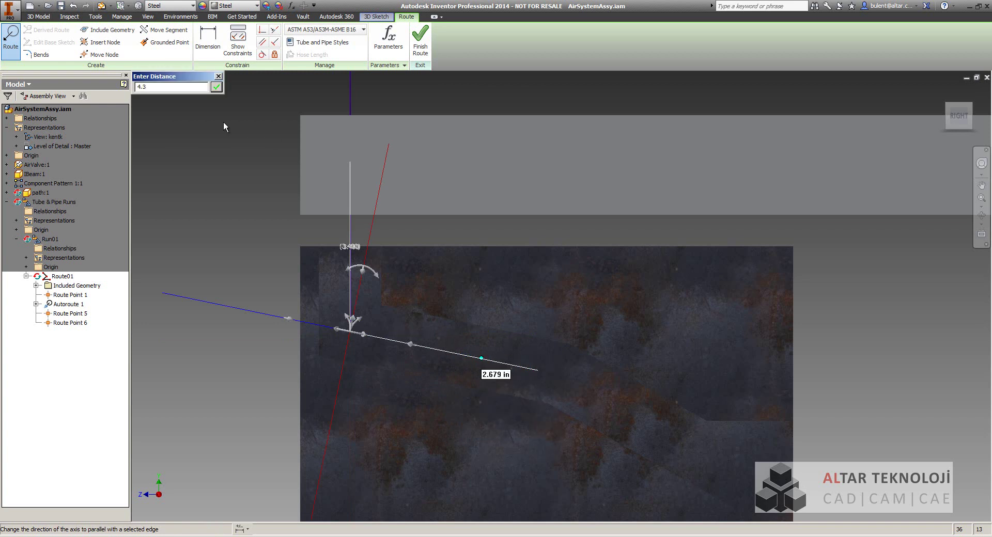
{"action": "key", "text": "Return"}
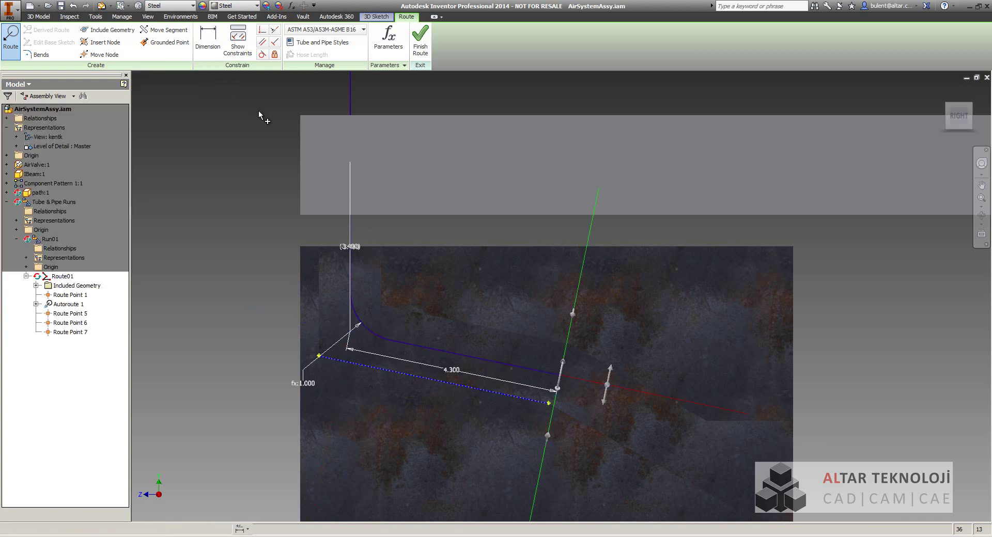
Align the route axis parallel with the block's second, steeper sloping edge
{"action": "middle_click_drag", "start_coordinate": [505, 362], "coordinate": [372, 285]}
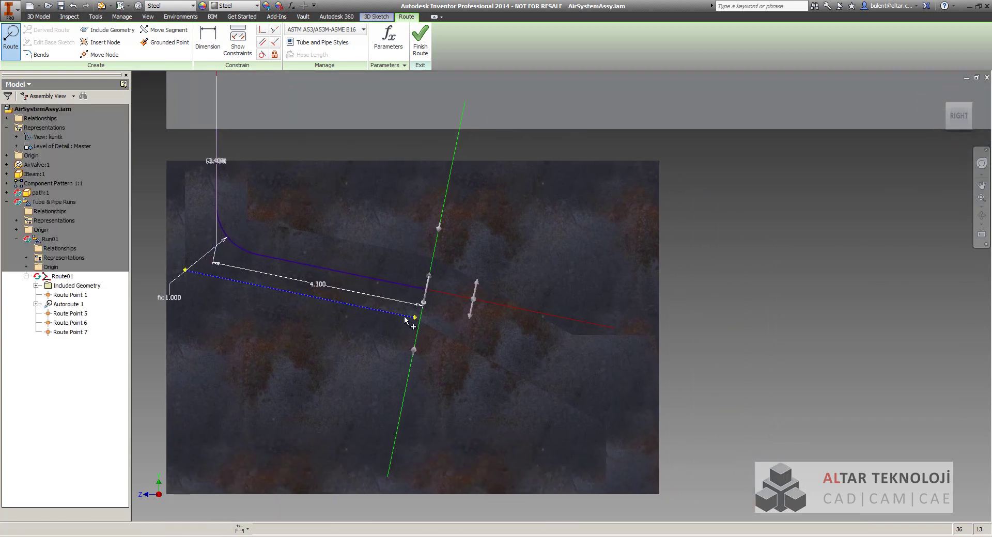
{"action": "right_click", "coordinate": [458, 297]}
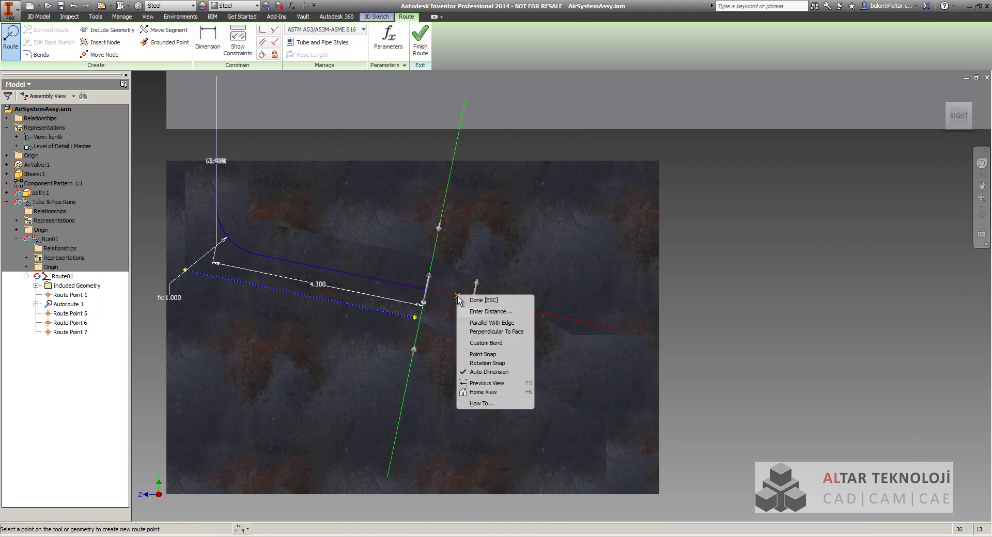
{"action": "left_click", "coordinate": [491, 324]}
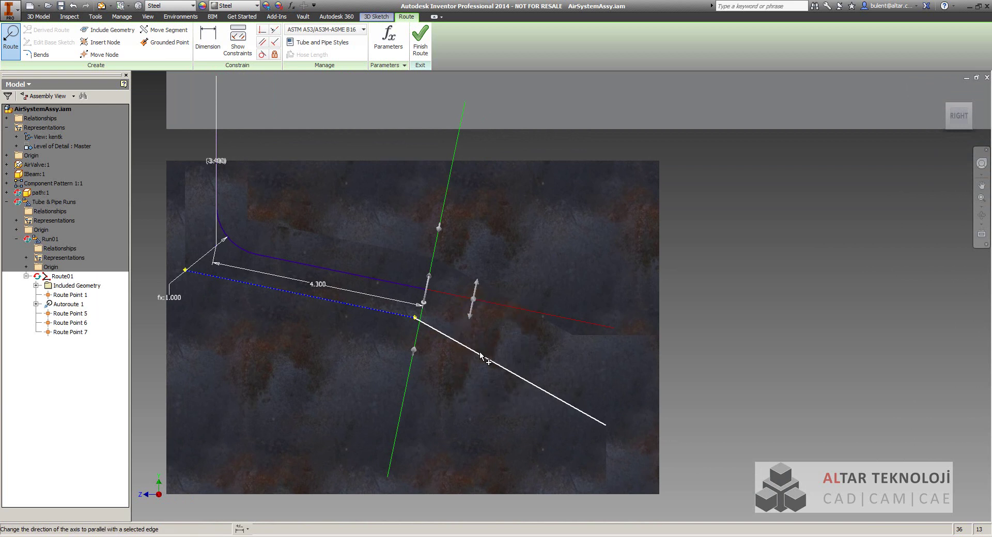
{"action": "left_click", "coordinate": [479, 351]}
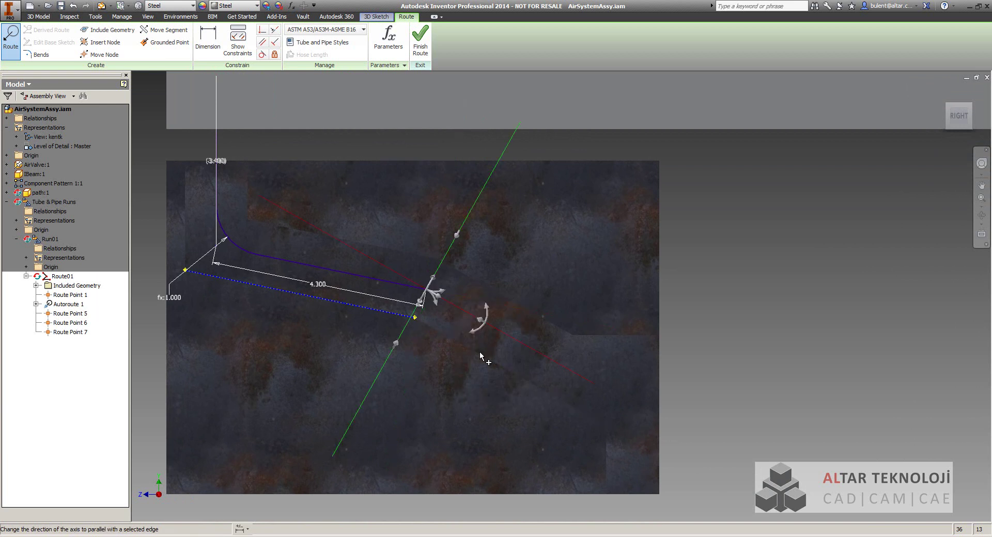
Turn off Auto-Dimension, add a route point about 2.52 in along the steeper edge's direction, and end the route segment
{"action": "right_click", "coordinate": [523, 343]}
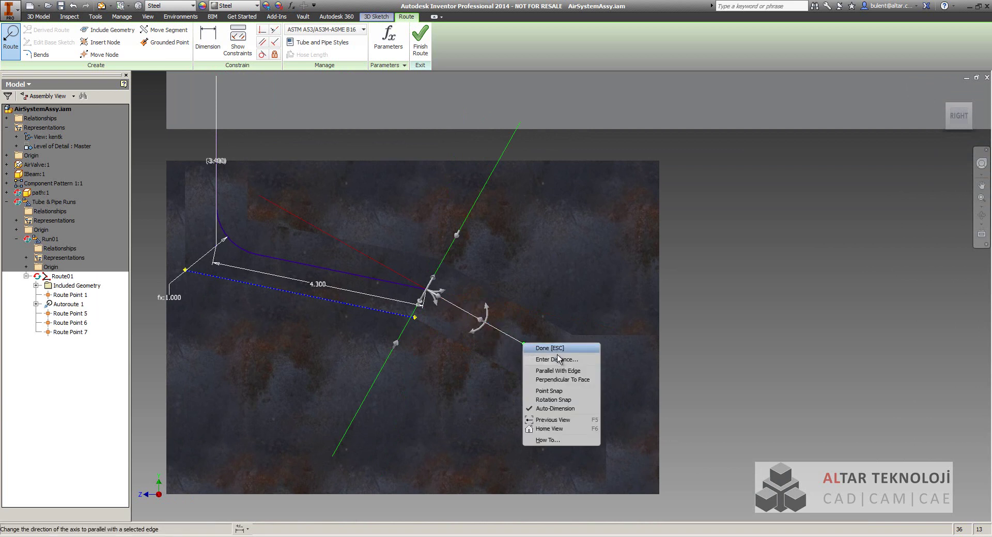
{"action": "left_click", "coordinate": [561, 409]}
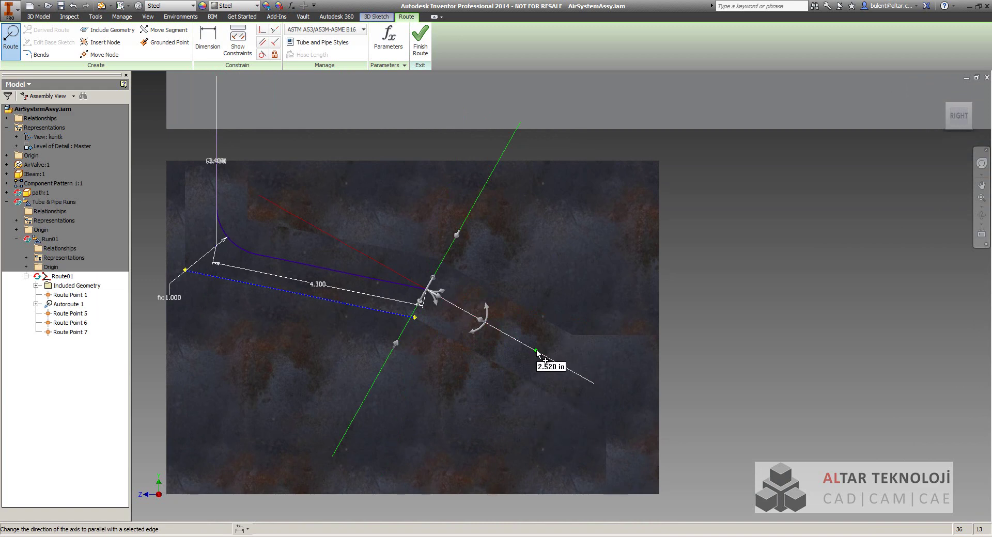
{"action": "left_click", "coordinate": [537, 351]}
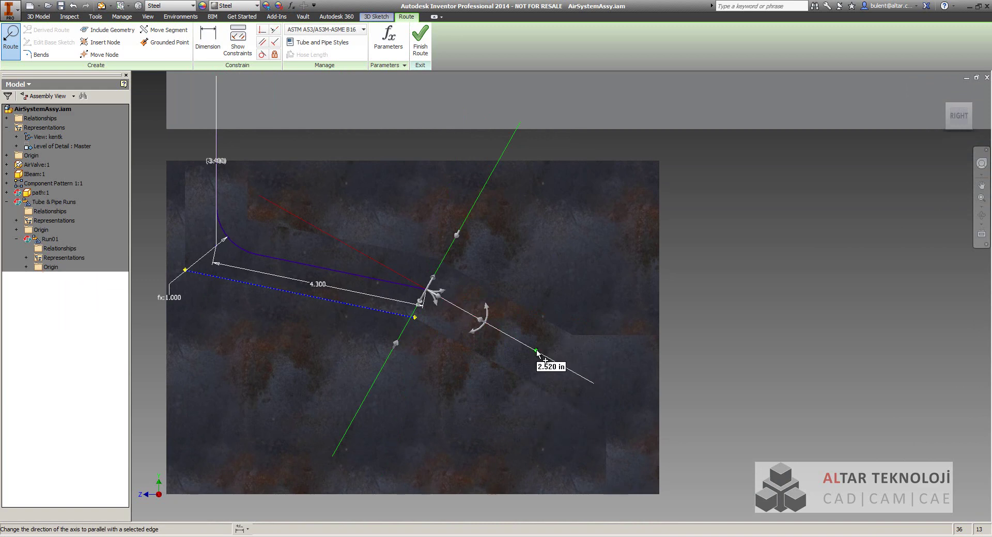
{"action": "right_click", "coordinate": [717, 326]}
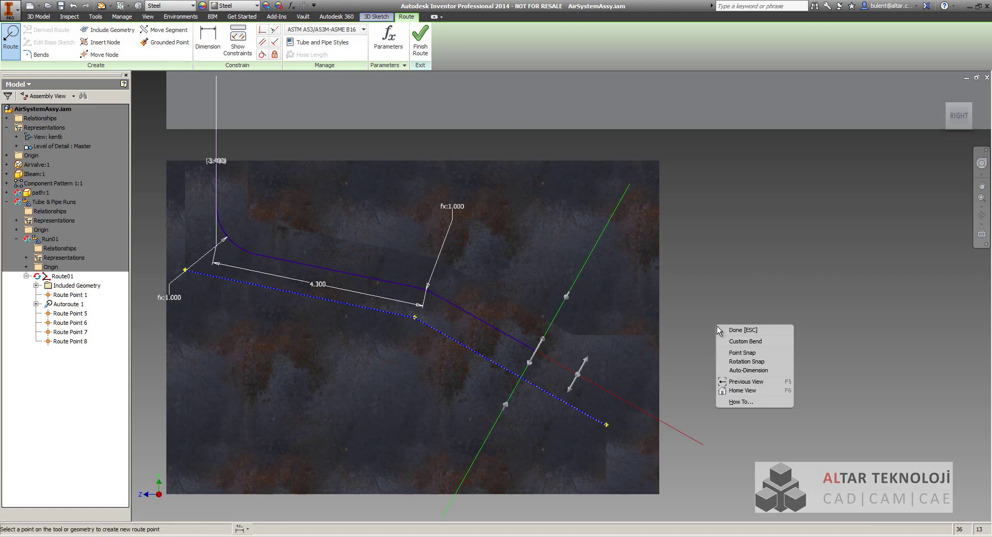
{"action": "left_click", "coordinate": [746, 331]}
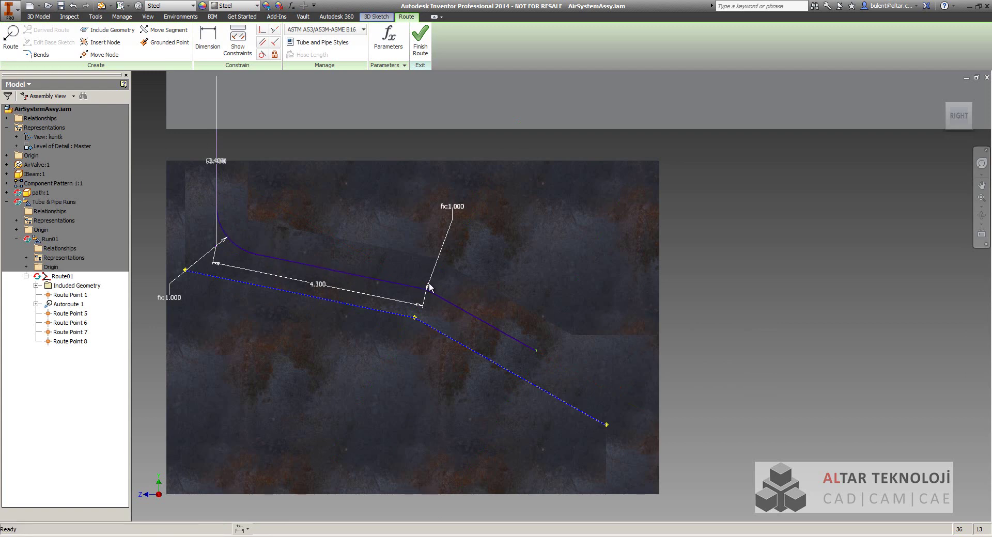
Start a route segment at the valve manifold's first port and point-snap its end to the steeper sloping segment, about 2.729 in straight up
{"action": "key", "text": "Home"}
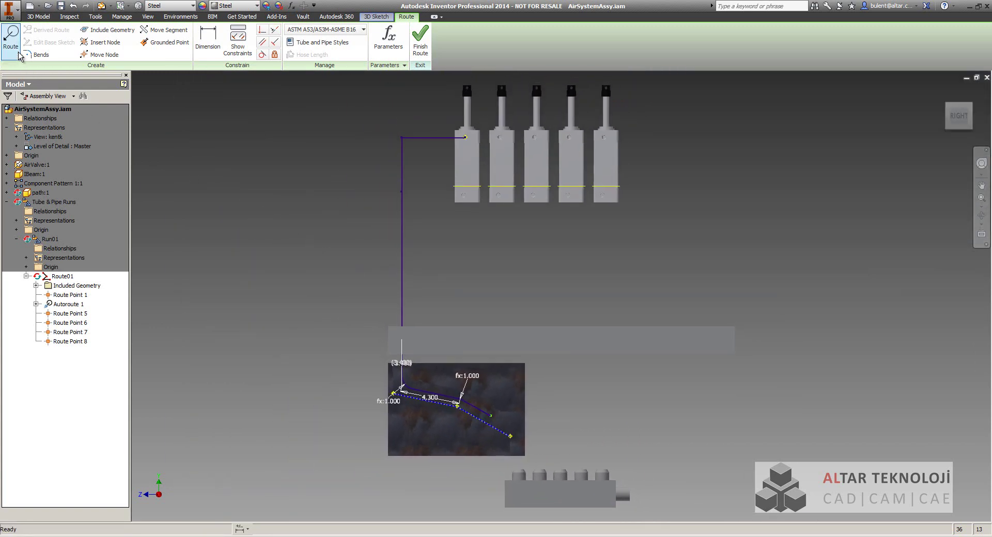
{"action": "left_click", "coordinate": [19, 54]}
{"action": "scroll", "coordinate": [519, 460], "scroll_direction": "down", "scroll_amount": 5}
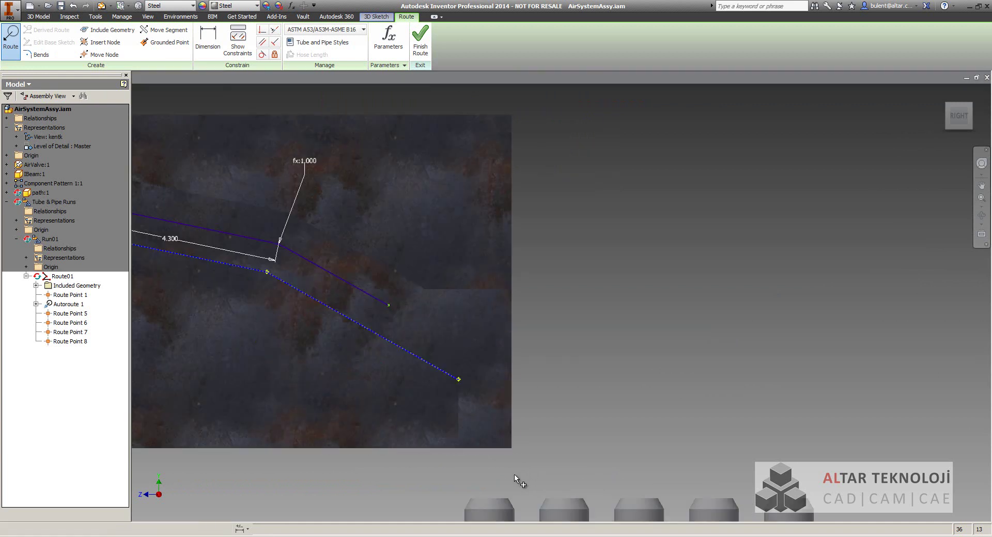
{"action": "middle_click_drag", "start_coordinate": [514, 475], "coordinate": [622, 371]}
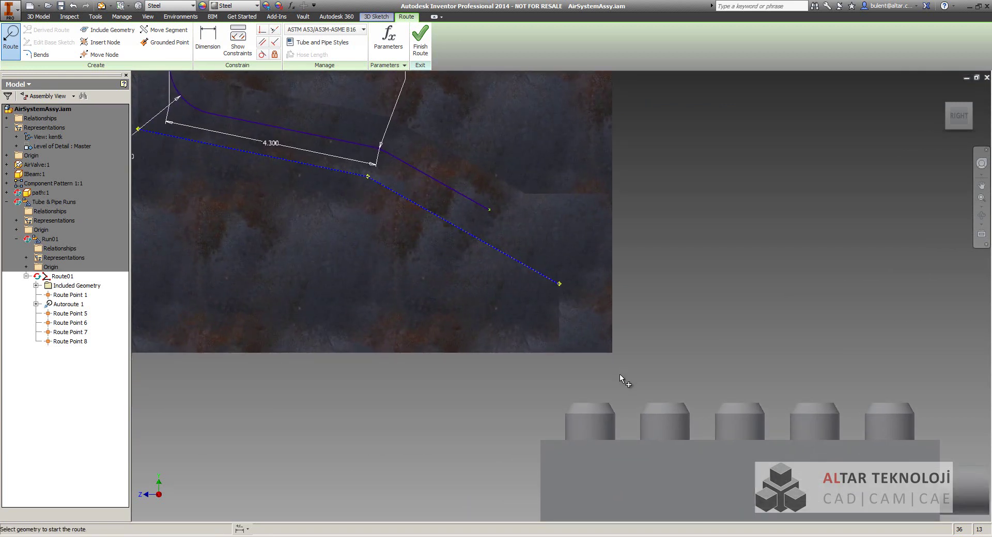
{"action": "left_click", "coordinate": [595, 403]}
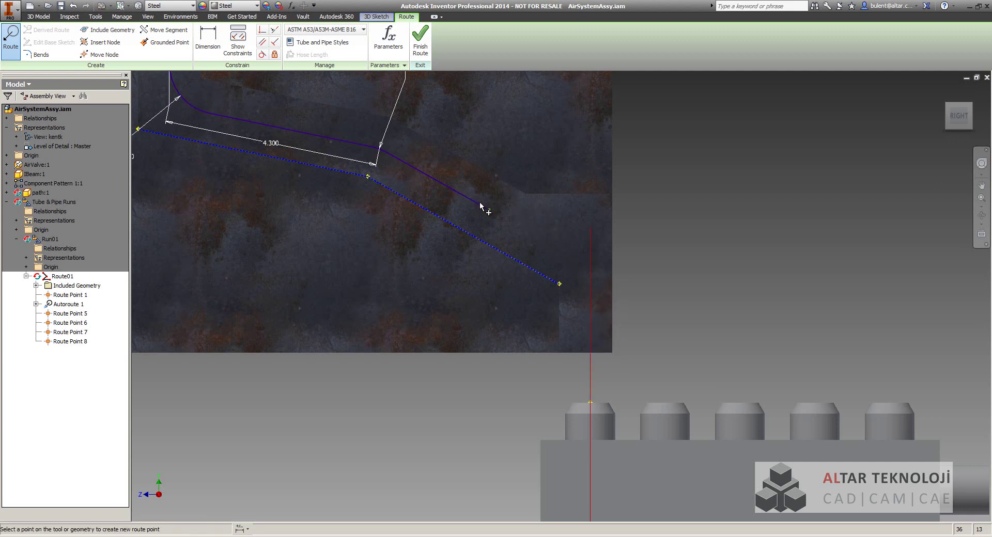
{"action": "right_click", "coordinate": [590, 300]}
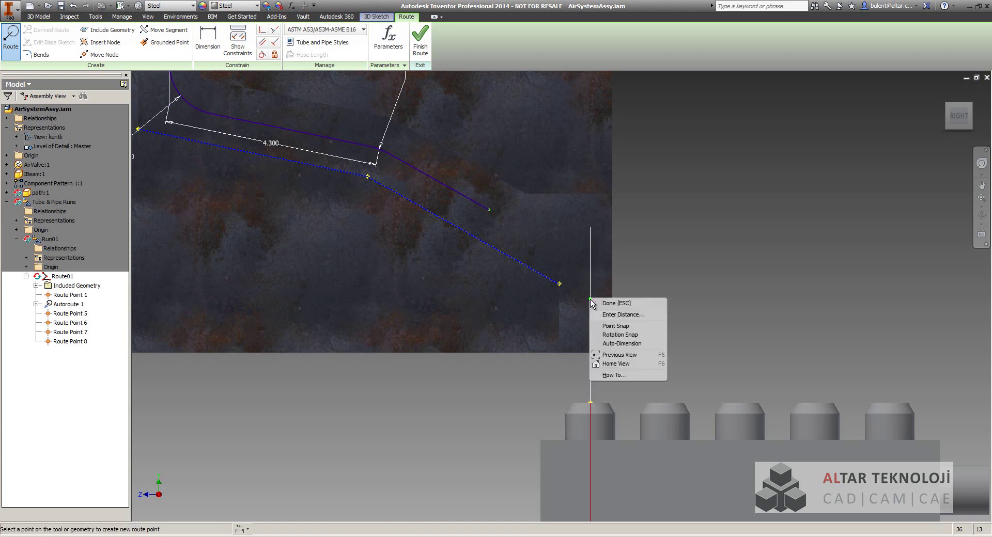
{"action": "left_click", "coordinate": [626, 327]}
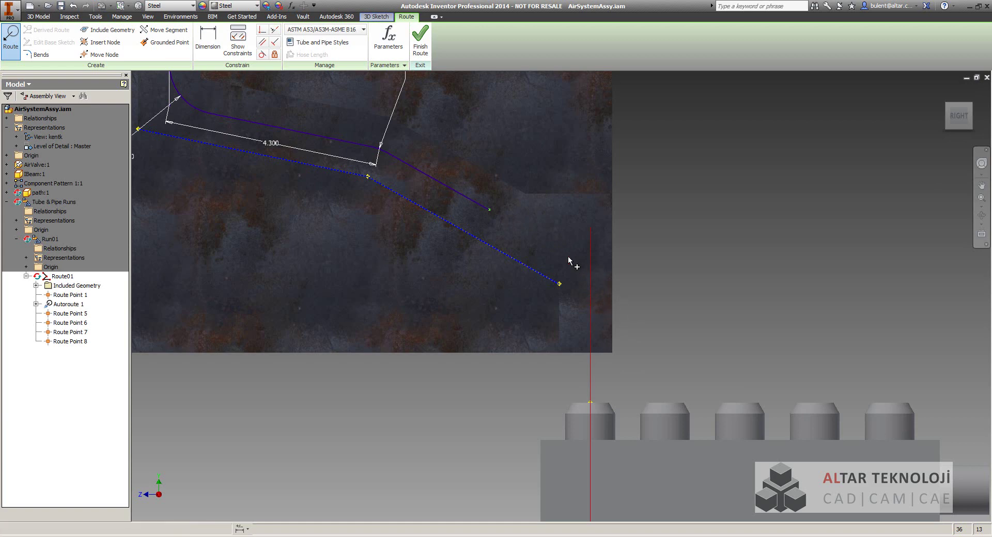
{"action": "left_click", "coordinate": [481, 206]}
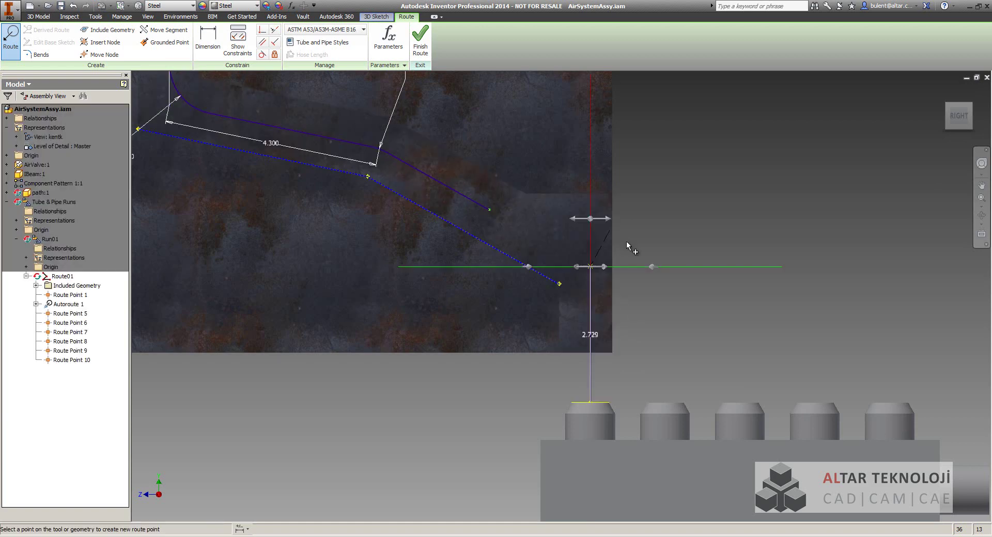
{"action": "right_click", "coordinate": [668, 234]}
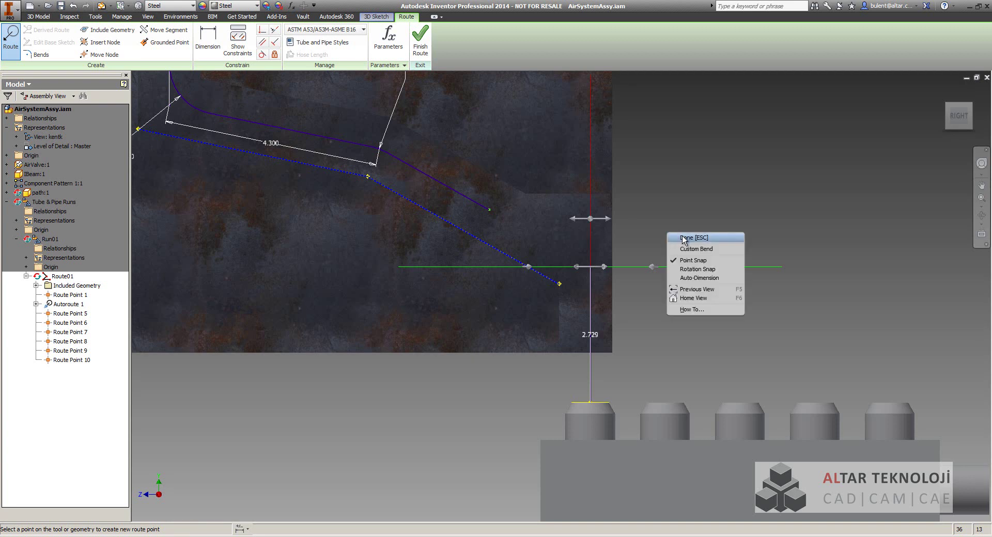
{"action": "left_click", "coordinate": [684, 239]}
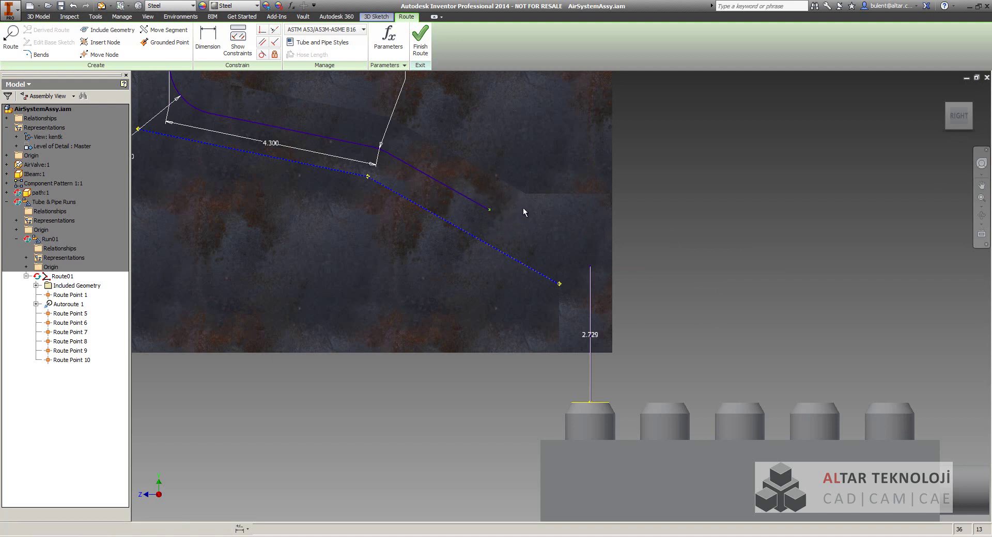
Constrain the open end of the sloping segment coincident with the upper end of the vertical segment from the manifold
{"action": "left_click", "coordinate": [264, 31]}
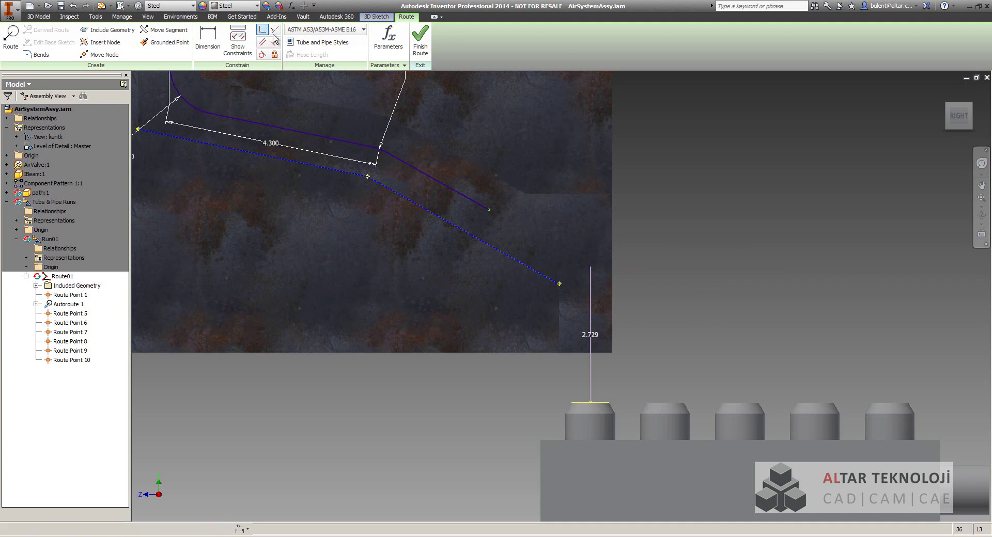
{"action": "left_click", "coordinate": [490, 210]}
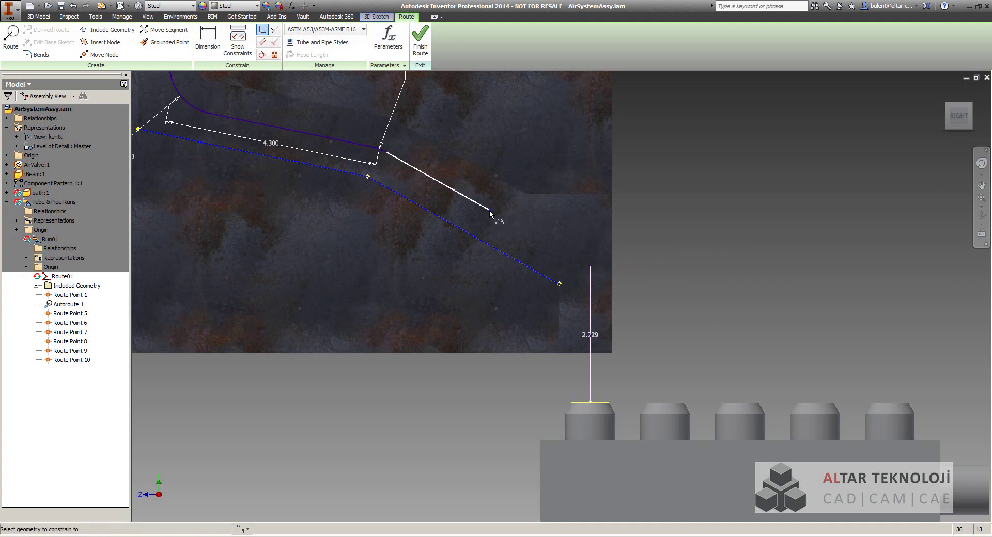
{"action": "left_click", "coordinate": [591, 267]}
{"action": "right_click", "coordinate": [697, 214]}
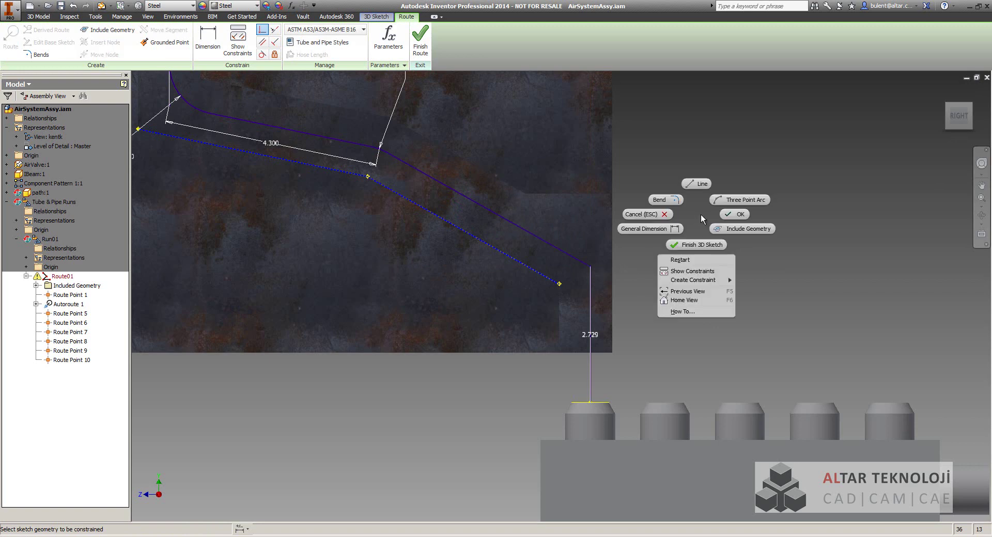
{"action": "left_click", "coordinate": [729, 215]}
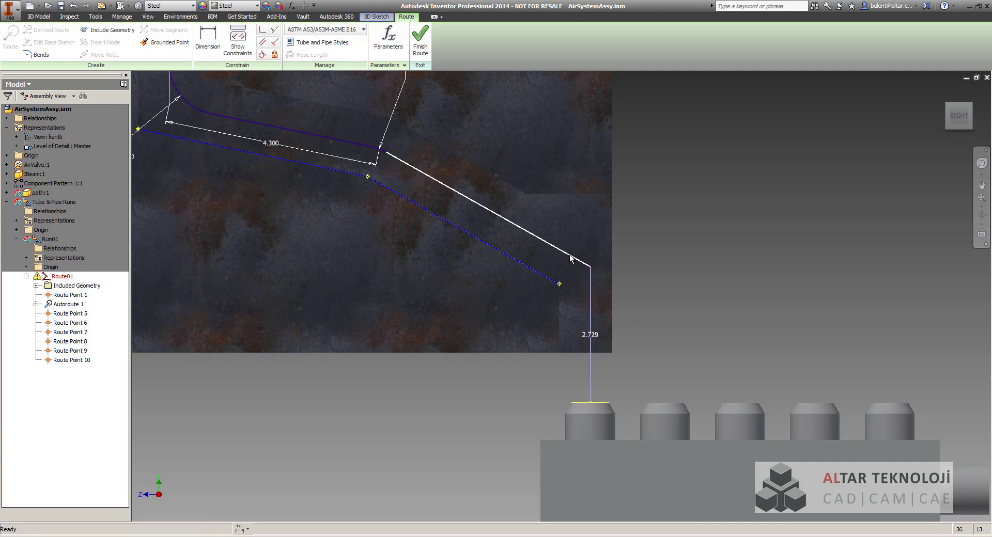
Add a 1.000 in bend at the corner between the sloping segment and the vertical segment above the manifold
{"action": "middle_click_drag", "start_coordinate": [587, 283], "coordinate": [625, 294]}
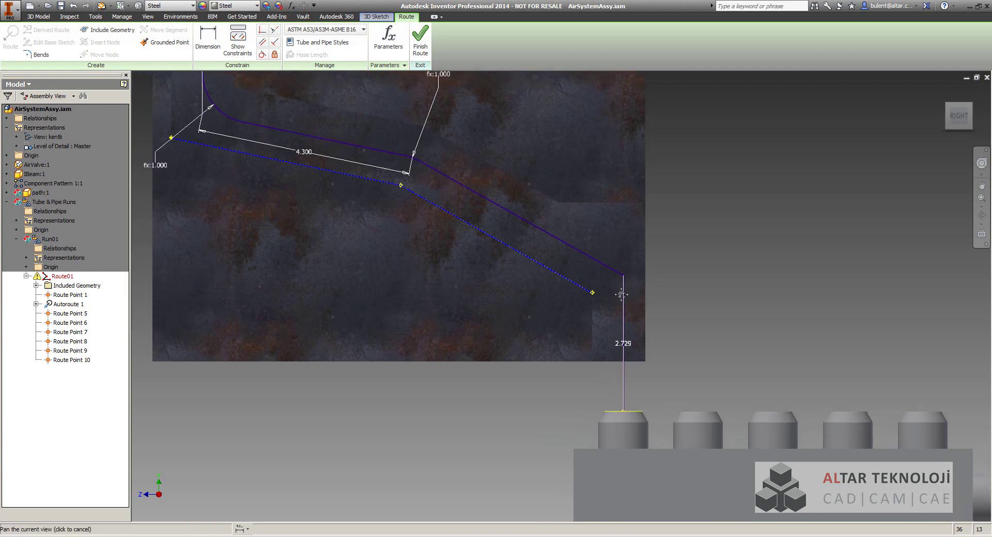
{"action": "left_click", "coordinate": [37, 54]}
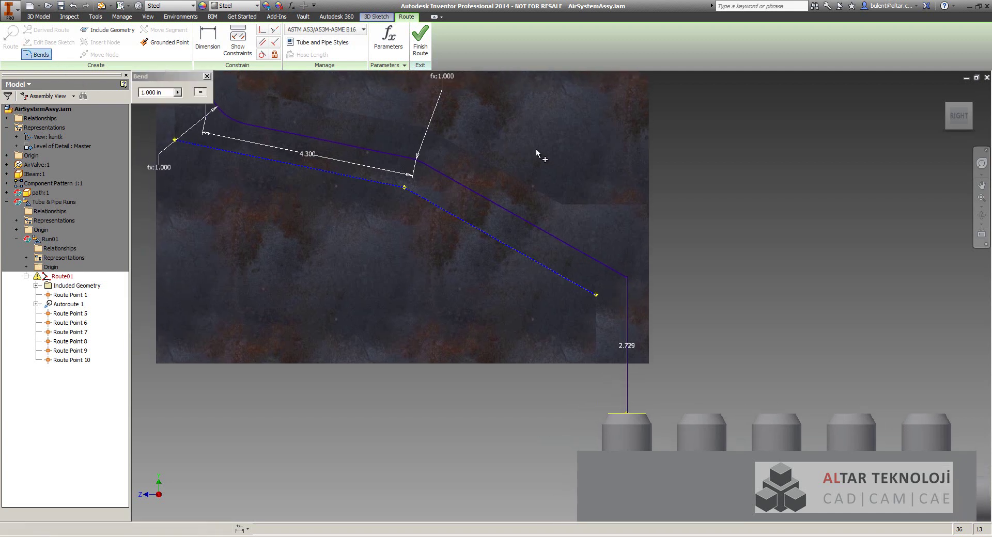
{"action": "left_click", "coordinate": [621, 276]}
{"action": "left_click", "coordinate": [626, 293]}
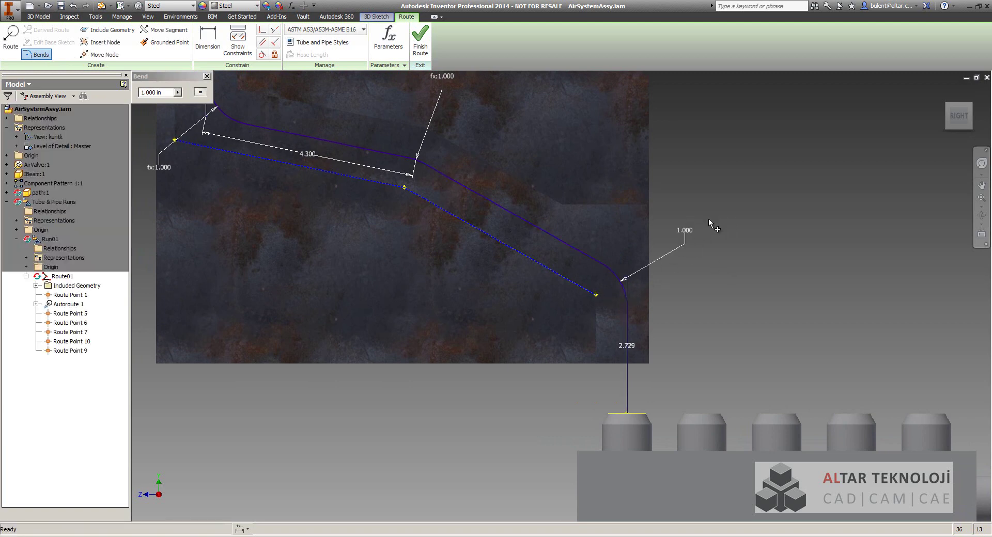
{"action": "right_click", "coordinate": [719, 148]}
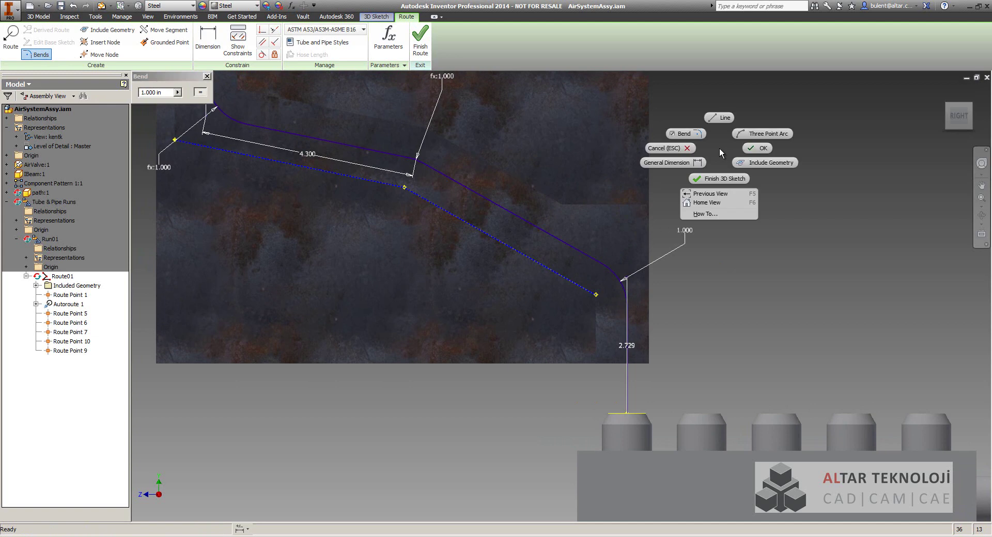
{"action": "left_click", "coordinate": [763, 149]}
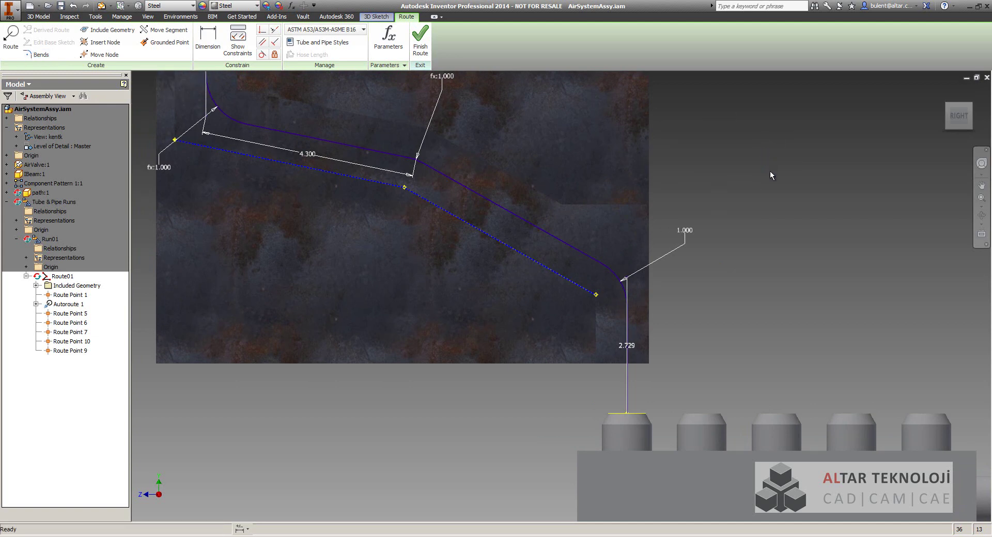
Finish Route01 and populate it with pipe segments and fittings
{"action": "scroll", "coordinate": [770, 170], "scroll_direction": "down", "scroll_amount": 5}
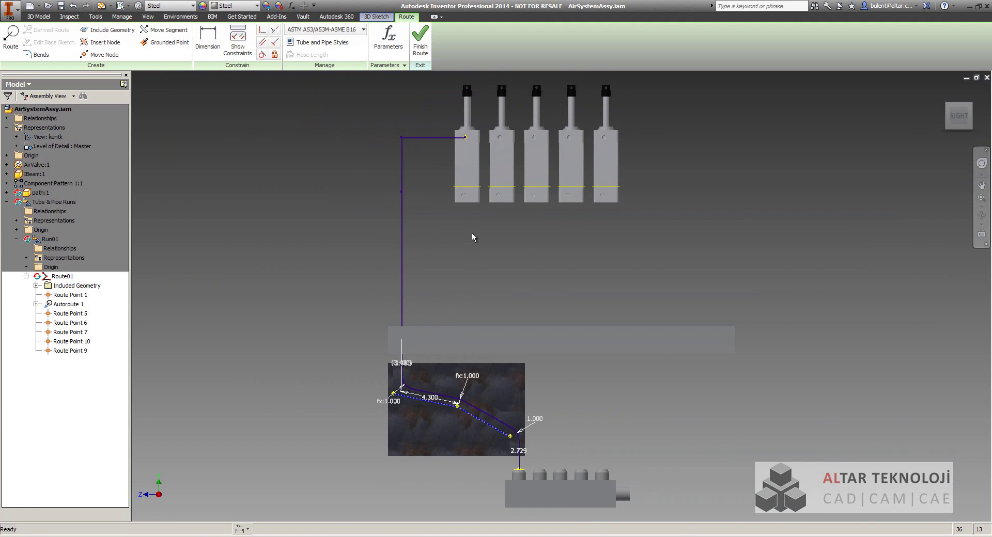
{"action": "left_click", "coordinate": [419, 55]}
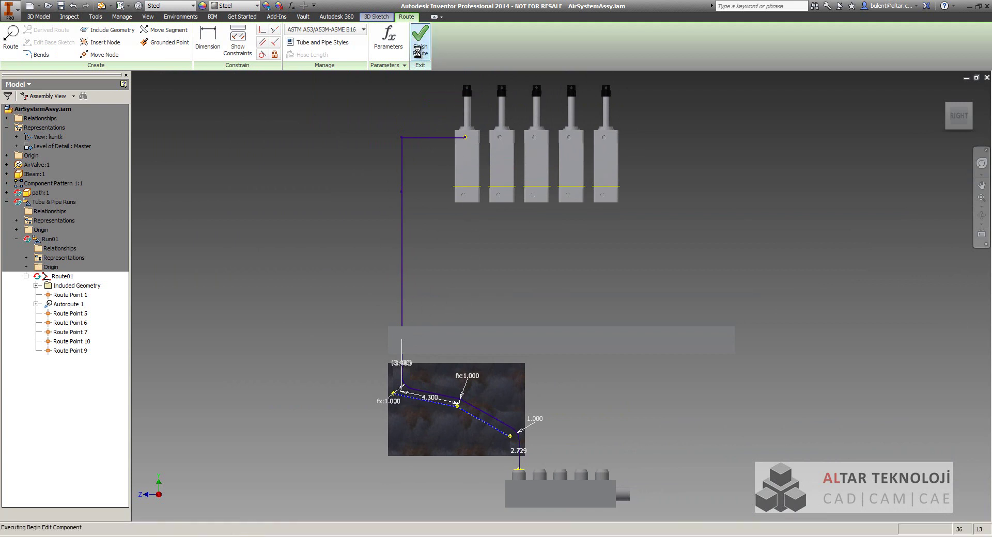
{"action": "left_click", "coordinate": [949, 110]}
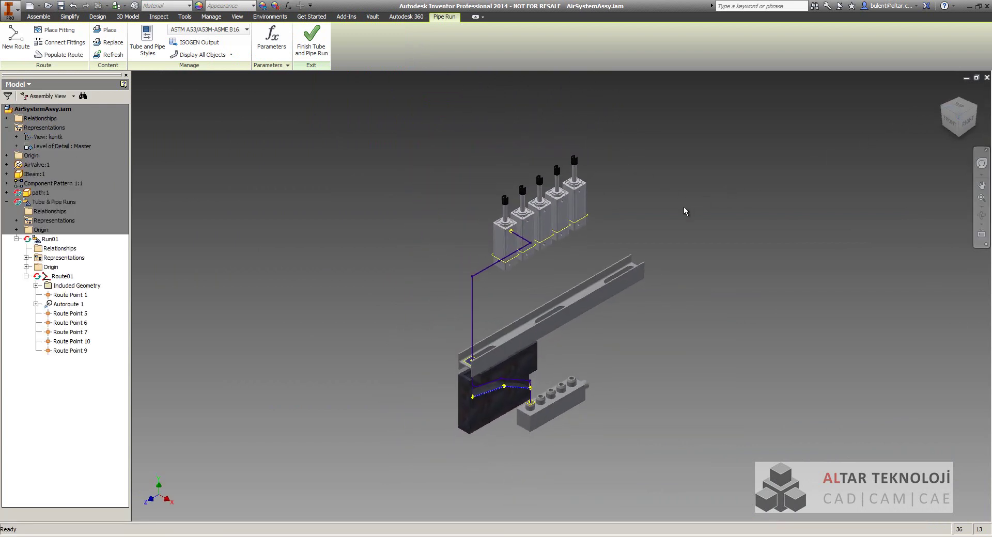
{"action": "left_click", "coordinate": [61, 55]}
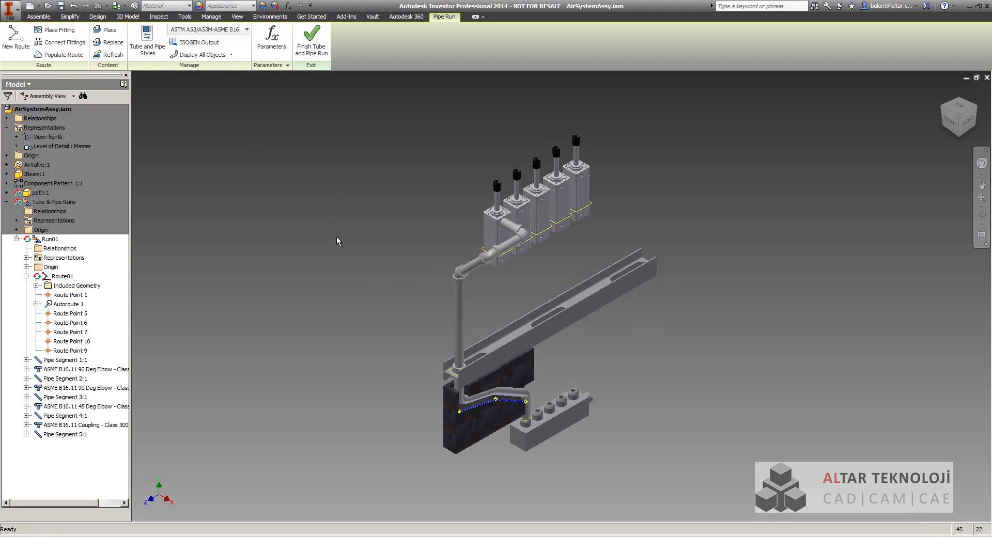
{"action": "scroll", "coordinate": [340, 241], "scroll_direction": "up", "scroll_amount": 1}
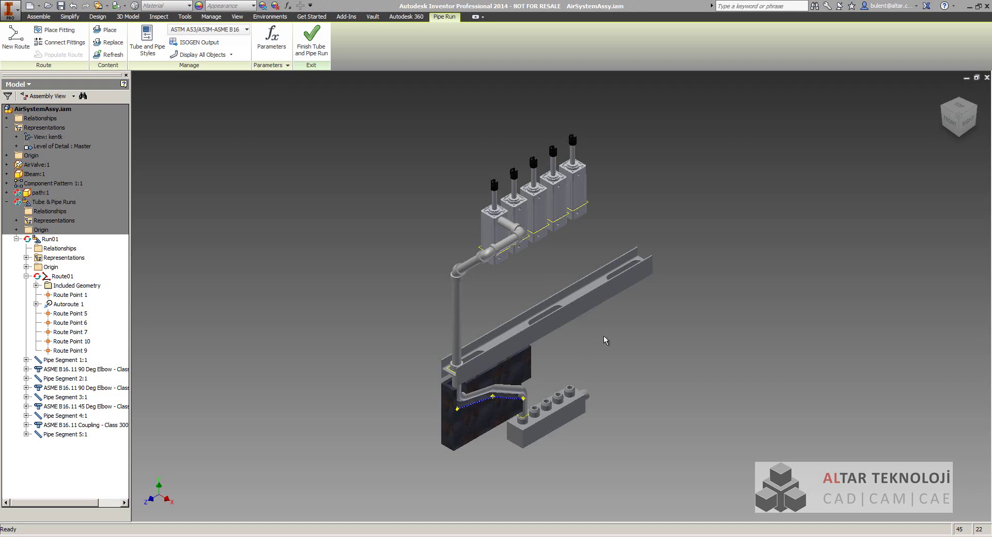
Finish editing Run01 and create a new pipe run with the file name AirSystemAssy.Run02
{"action": "left_click", "coordinate": [313, 40]}
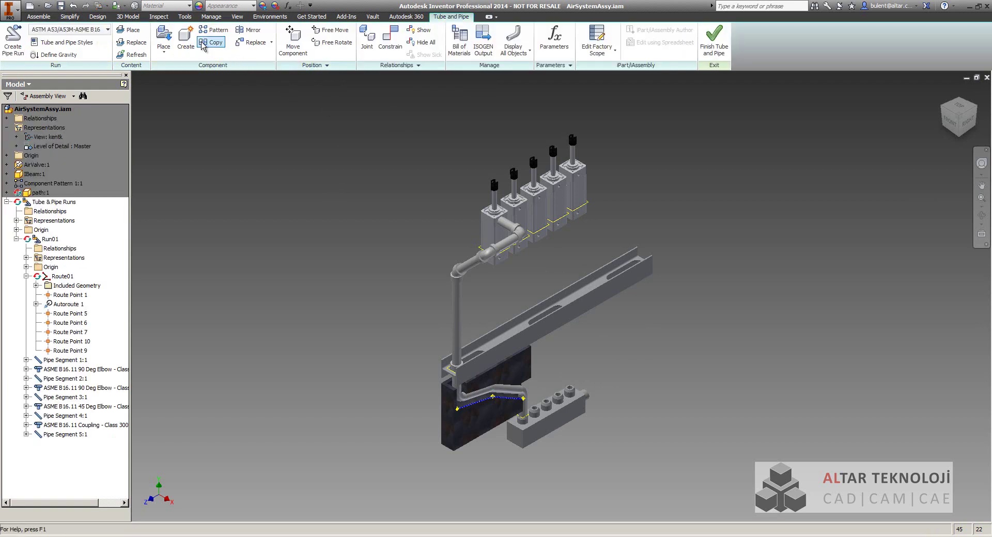
{"action": "left_click", "coordinate": [17, 46]}
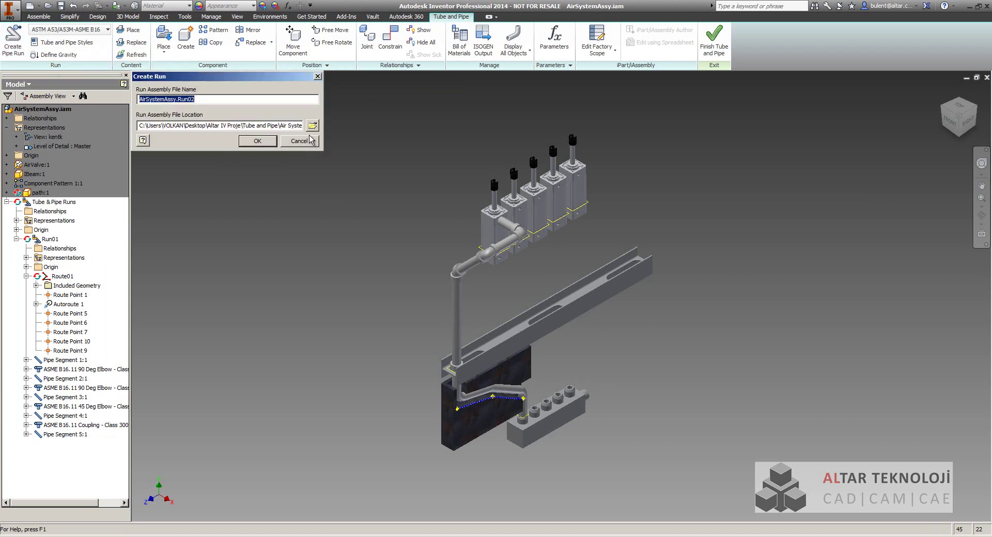
{"action": "left_click", "coordinate": [255, 143]}
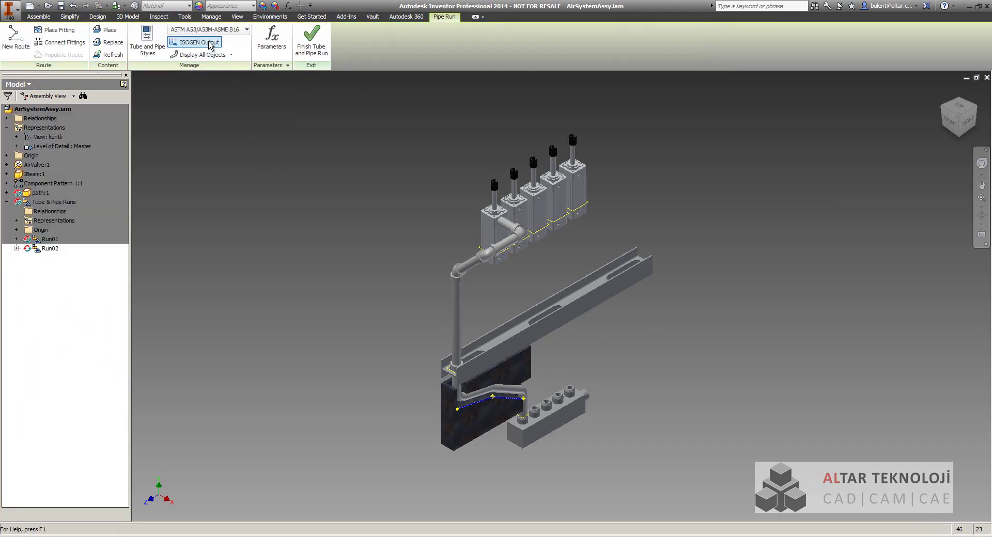
Set the run style to Hydraulic Hose - Female Thread - Swivel and create a hose with the file name AirSystemAssy.Hose01
{"action": "left_click", "coordinate": [243, 31]}
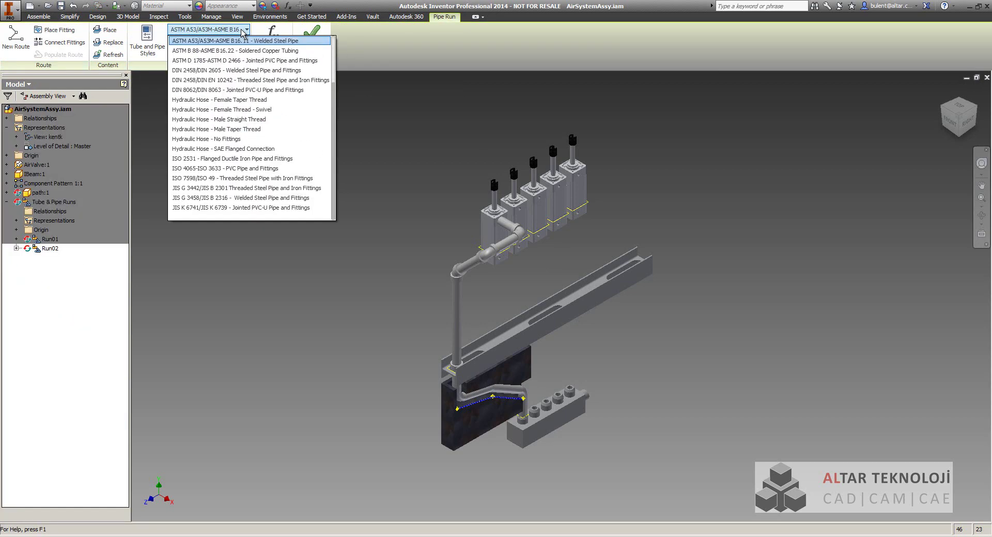
{"action": "left_click", "coordinate": [260, 111]}
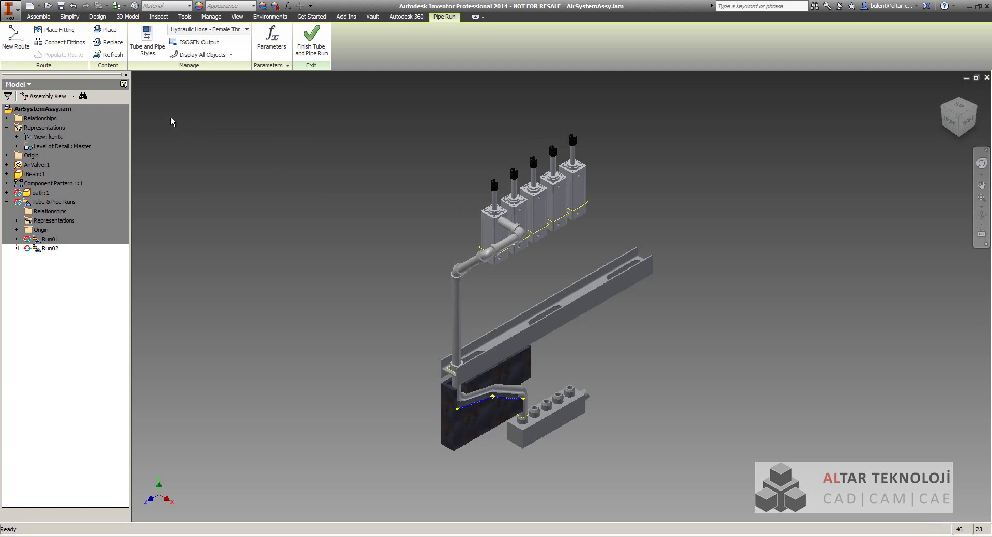
{"action": "left_click", "coordinate": [16, 45]}
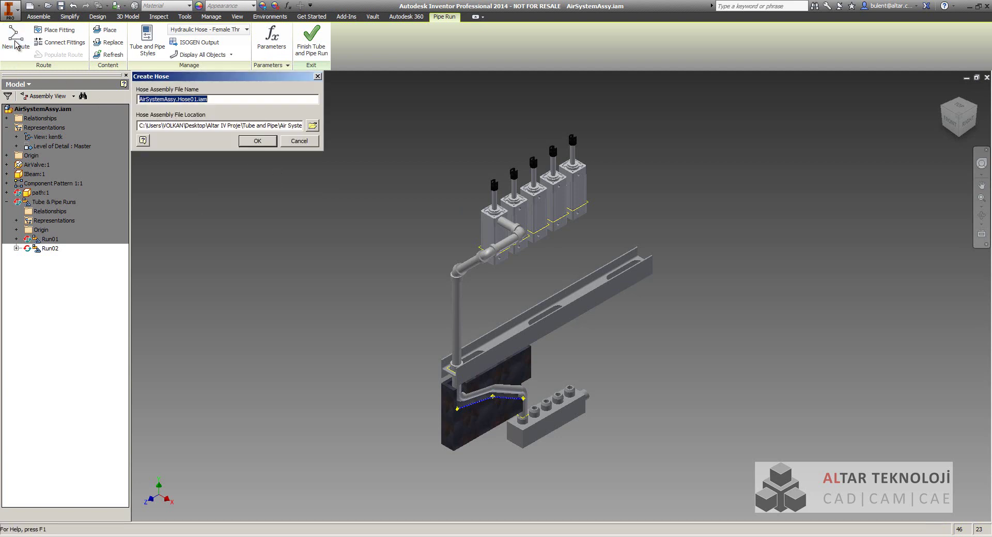
{"action": "left_click", "coordinate": [257, 141]}
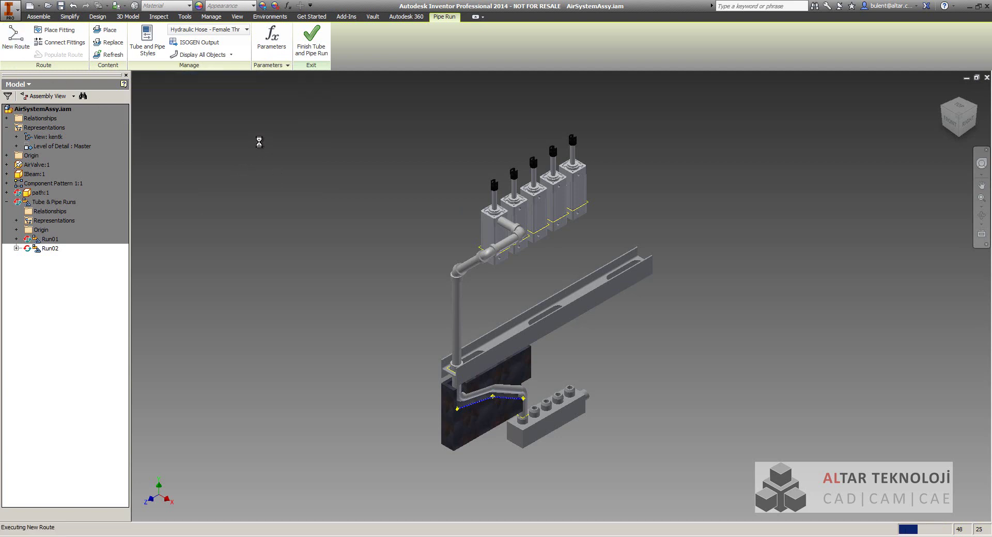
Start the hose route by placing the start fitting on the upper side port of the second cylinder
{"action": "left_click", "coordinate": [17, 36]}
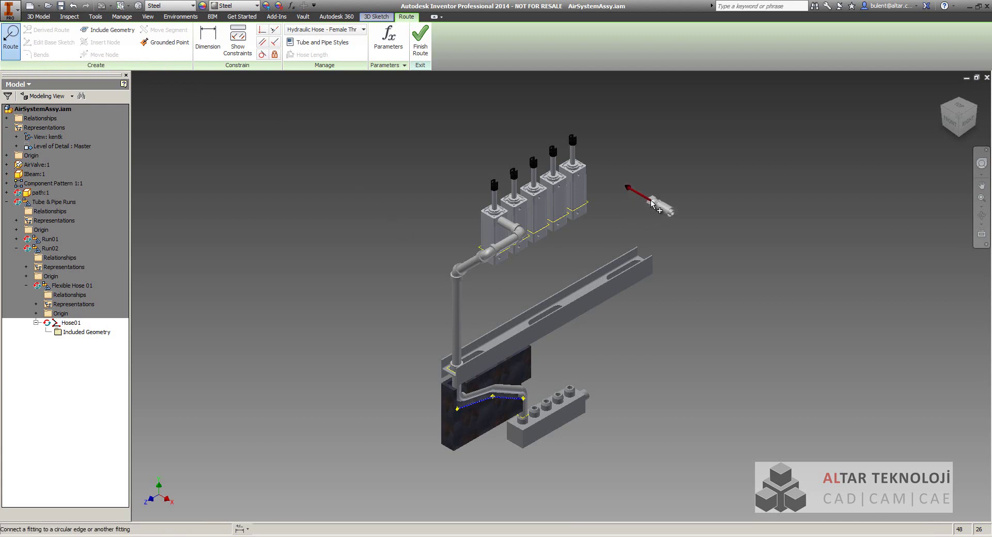
{"action": "scroll", "coordinate": [650, 215], "scroll_direction": "up", "scroll_amount": 3}
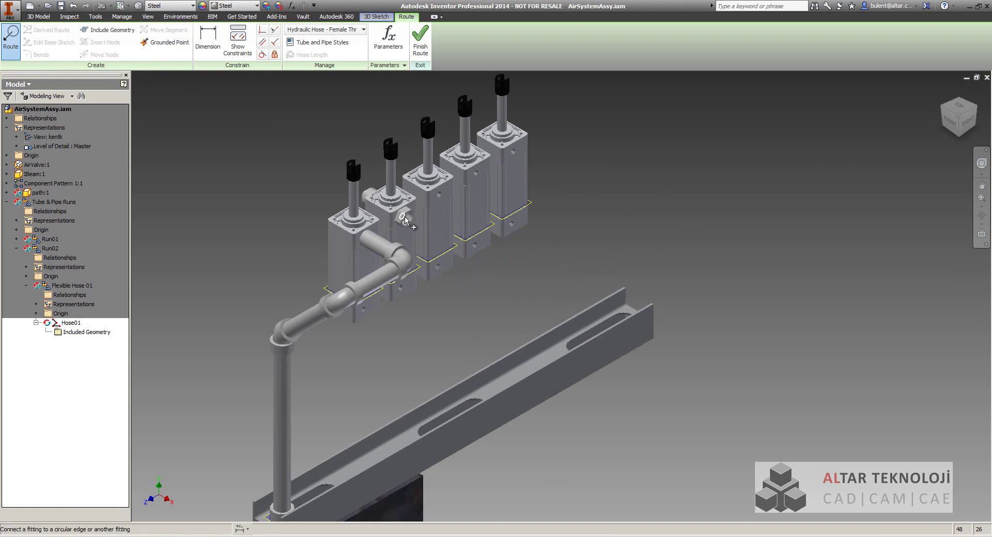
{"action": "scroll", "coordinate": [403, 219], "scroll_direction": "up", "scroll_amount": 5}
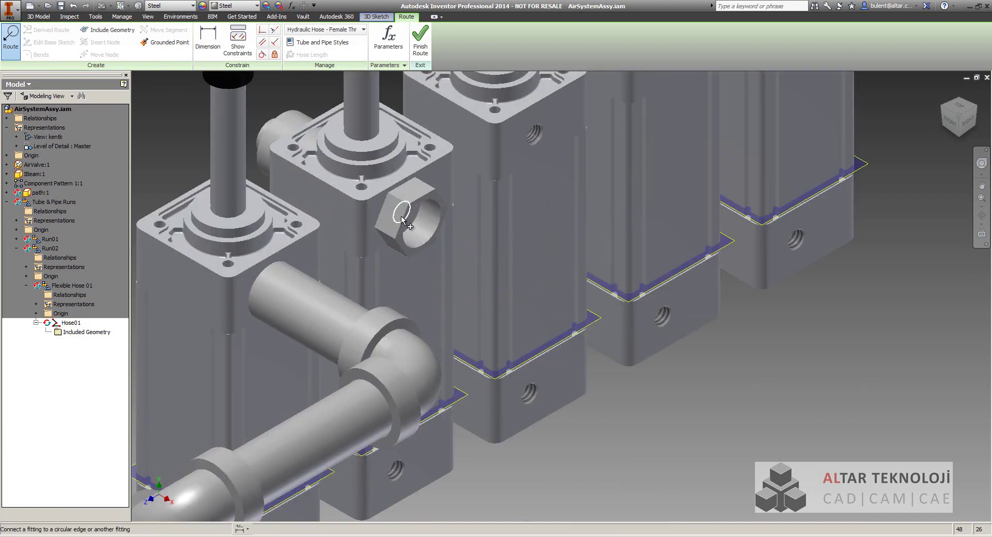
{"action": "scroll", "coordinate": [452, 205], "scroll_direction": "down", "scroll_amount": 5}
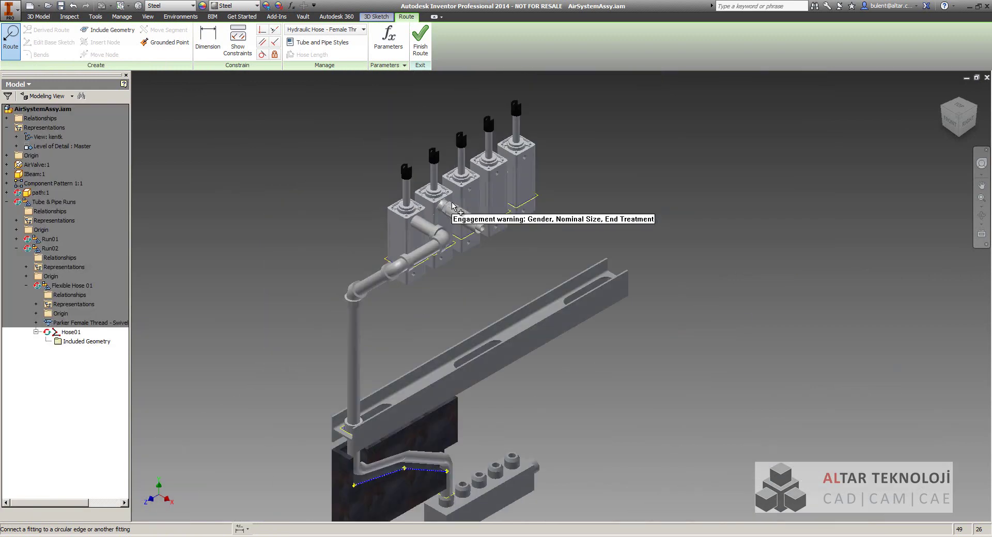
Place the hose's end fitting on the second port of the valve manifold
{"action": "scroll", "coordinate": [512, 419], "scroll_direction": "up", "scroll_amount": 4}
{"action": "scroll", "coordinate": [549, 416], "scroll_direction": "down", "scroll_amount": 2}
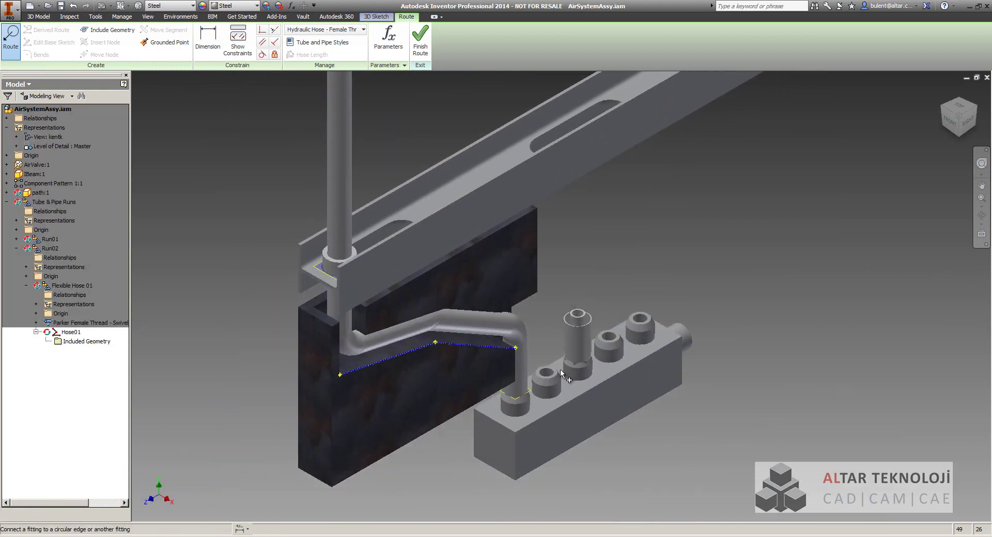
{"action": "left_click", "coordinate": [552, 376]}
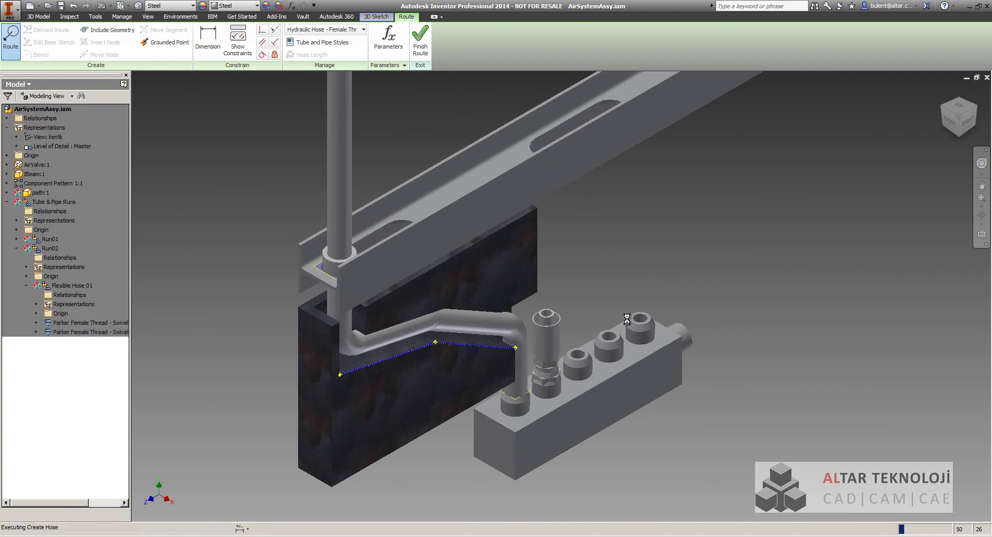
{"action": "scroll", "coordinate": [626, 269], "scroll_direction": "down", "scroll_amount": 3}
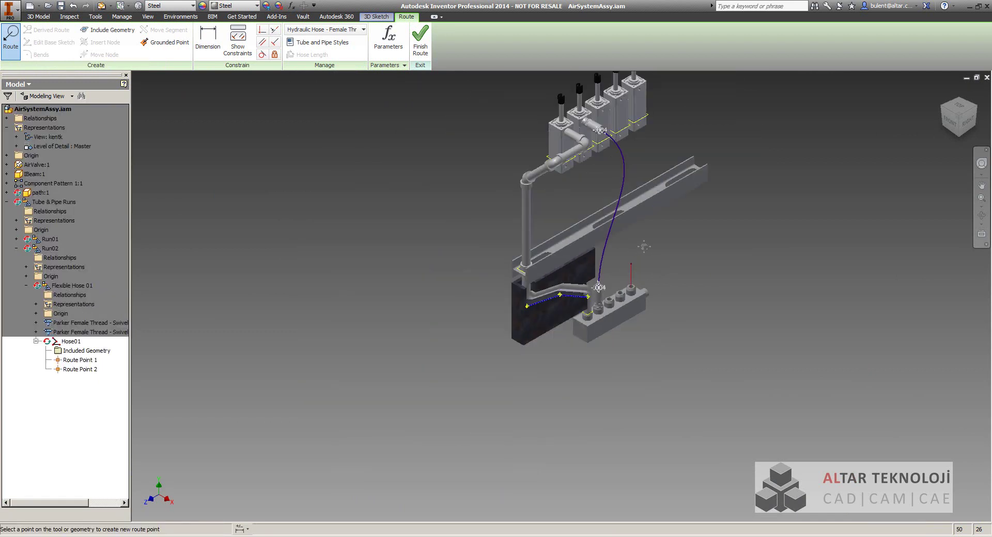
{"action": "scroll", "coordinate": [641, 305], "scroll_direction": "up", "scroll_amount": 2}
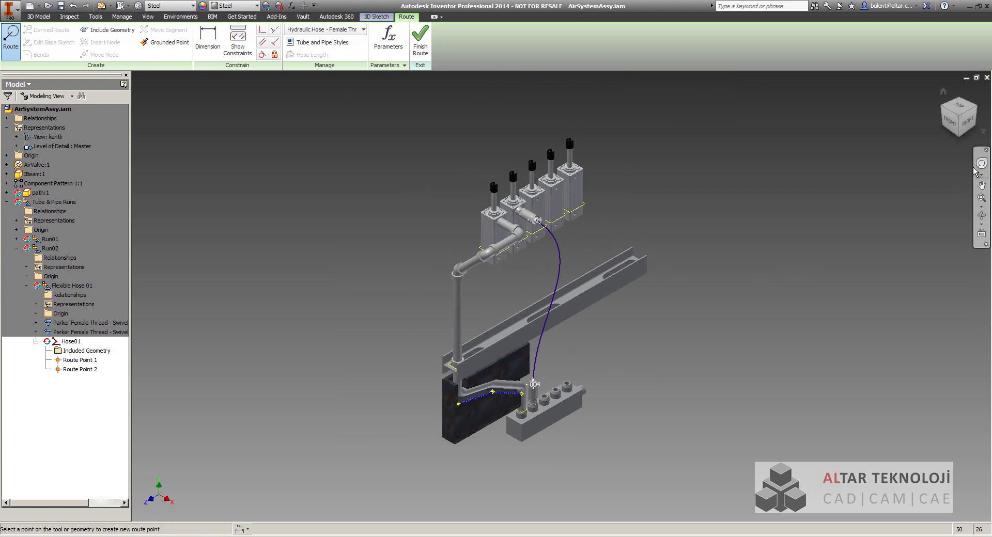
Add an intermediate hose route point at the center of the far rounded end of the I-beam's middle slot
{"action": "middle_click_drag", "start_coordinate": [873, 223], "coordinate": [901, 183], "text": "shift"}
{"action": "key", "text": "Escape"}
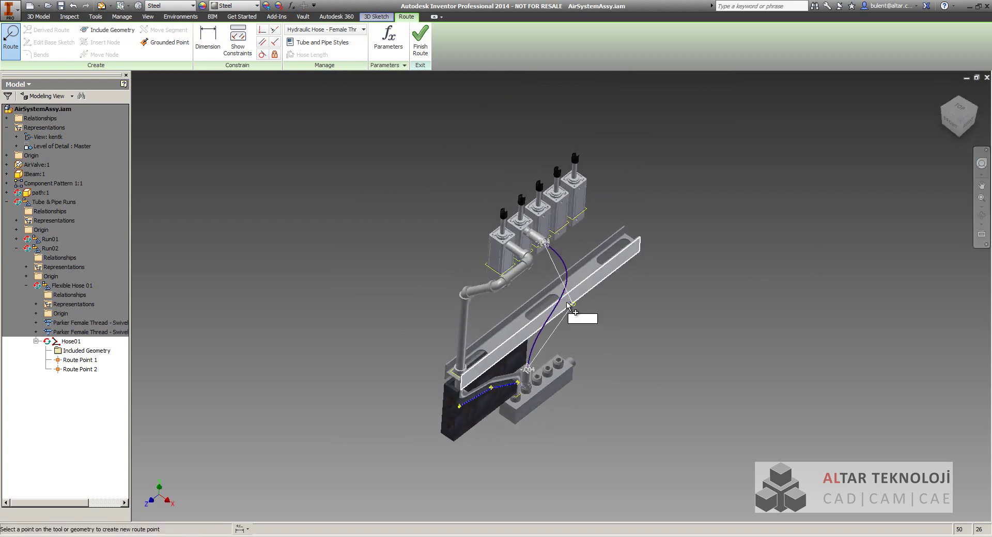
{"action": "scroll", "coordinate": [543, 290], "scroll_direction": "up", "scroll_amount": 4}
{"action": "scroll", "coordinate": [524, 274], "scroll_direction": "up", "scroll_amount": 2}
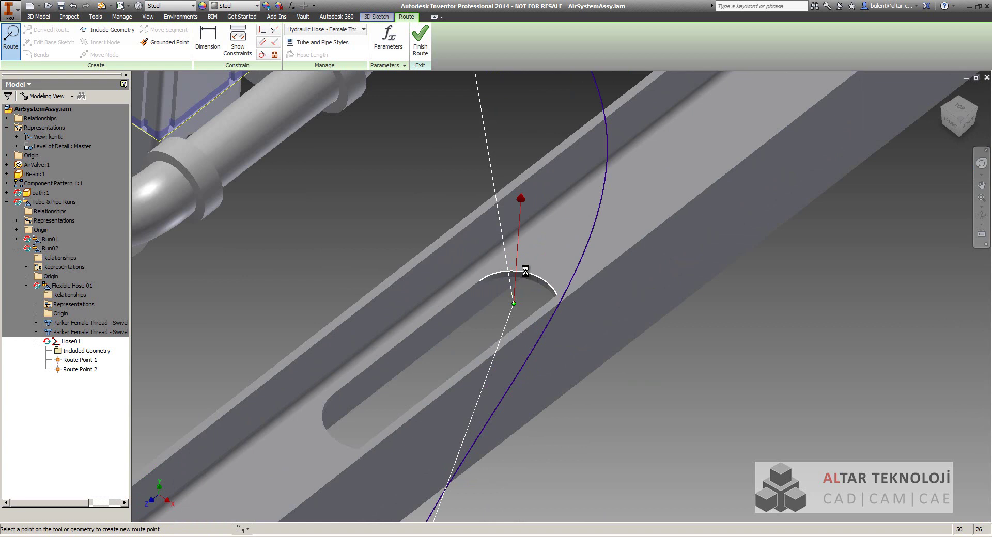
{"action": "left_click", "coordinate": [526, 271]}
{"action": "key", "text": "Escape"}
{"action": "scroll", "coordinate": [695, 327], "scroll_direction": "down", "scroll_amount": 5}
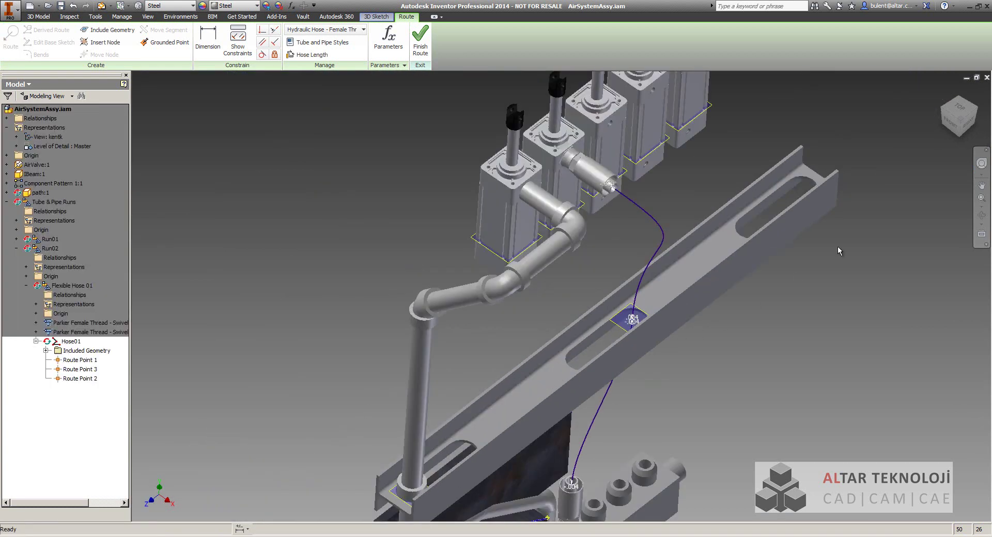
Finish editing the hose route and populate it with the flexible hose
{"action": "middle_click_drag", "start_coordinate": [961, 155], "coordinate": [943, 72], "text": "shift"}
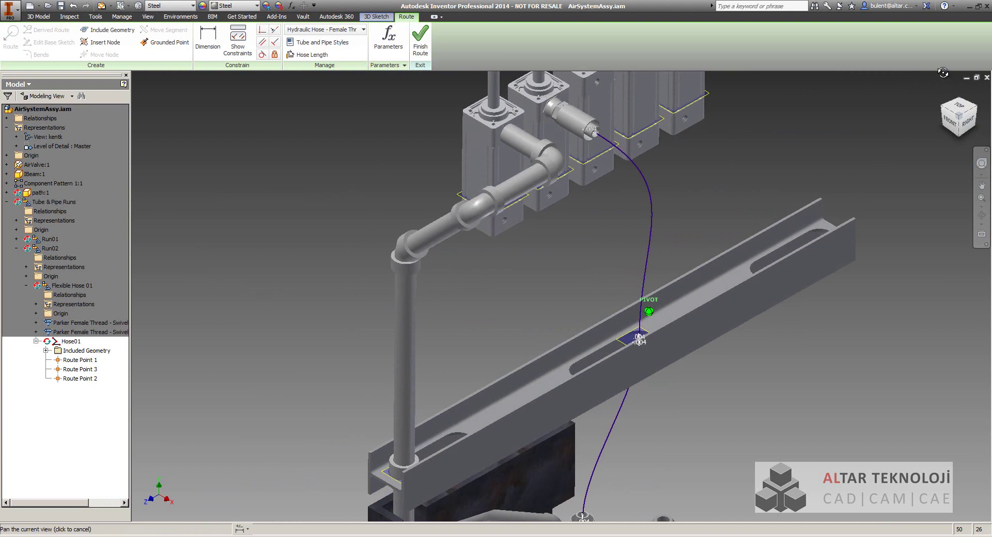
{"action": "scroll", "coordinate": [749, 310], "scroll_direction": "down", "scroll_amount": 5}
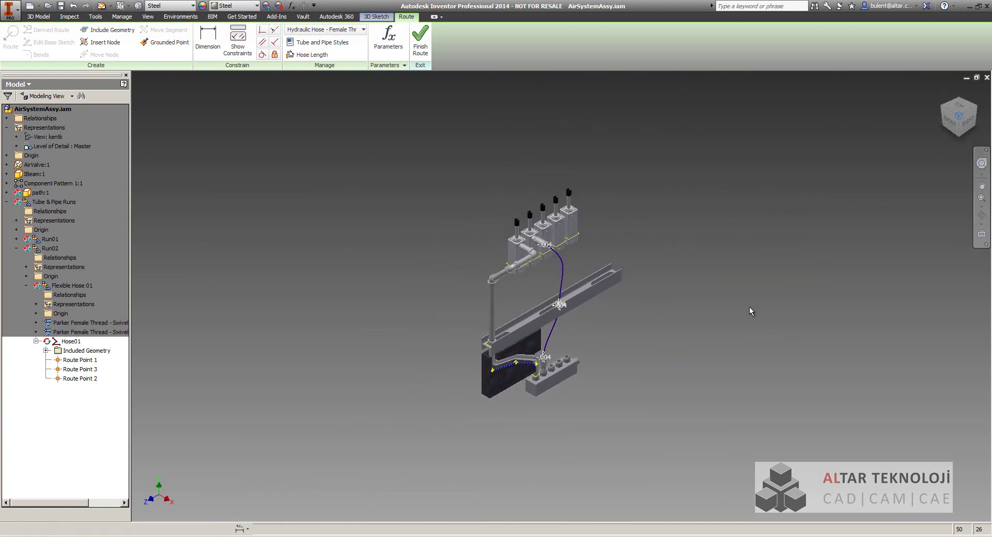
{"action": "scroll", "coordinate": [733, 313], "scroll_direction": "up", "scroll_amount": 3}
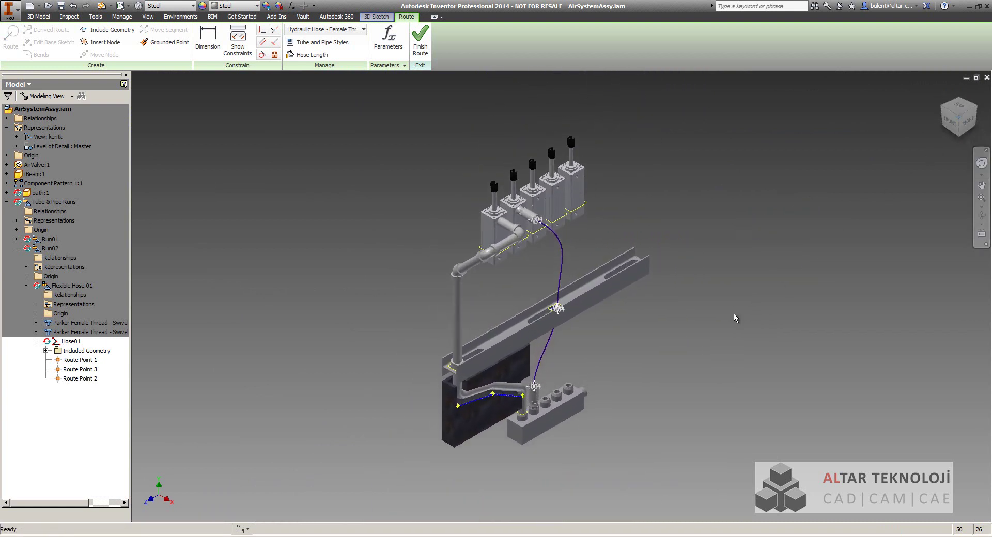
{"action": "right_click", "coordinate": [734, 314]}
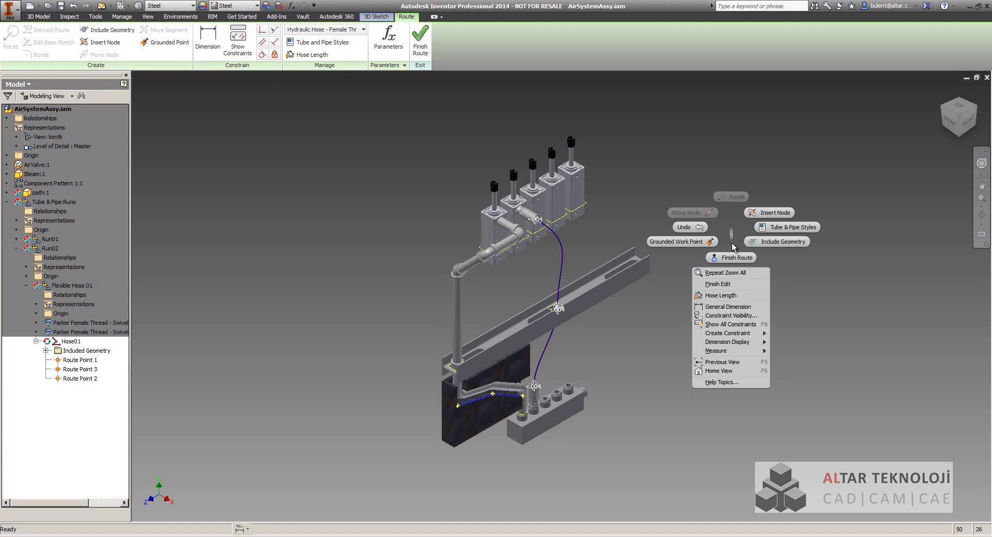
{"action": "left_click", "coordinate": [734, 285]}
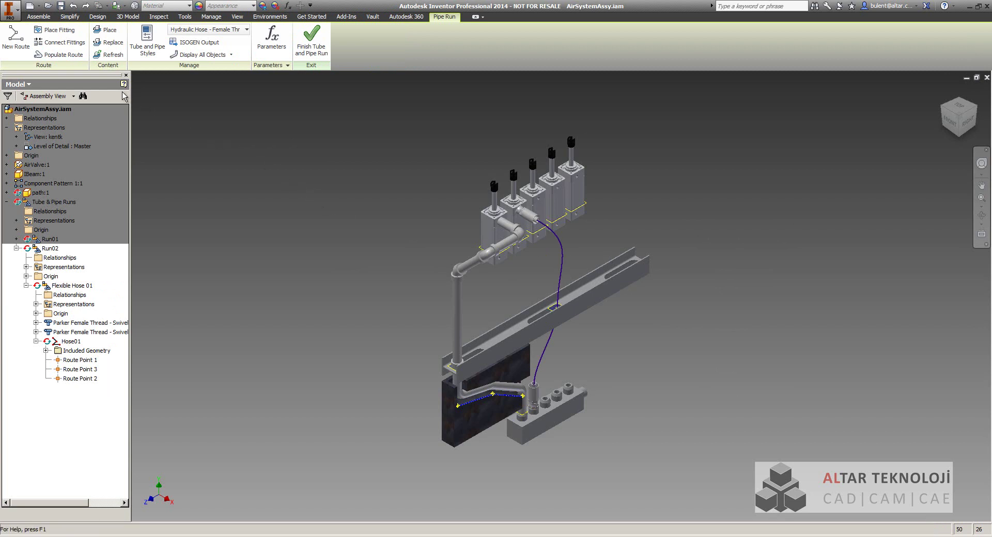
{"action": "left_click", "coordinate": [69, 56]}
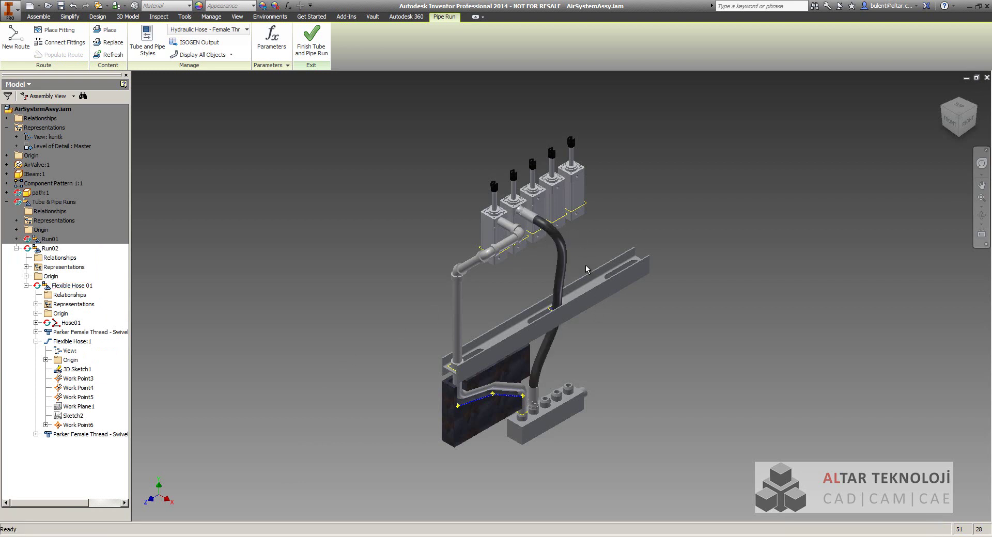
Enable the structured view in the Run02 bill of materials, enlarge the window to review all columns, and close it
{"action": "left_click", "coordinate": [212, 18]}
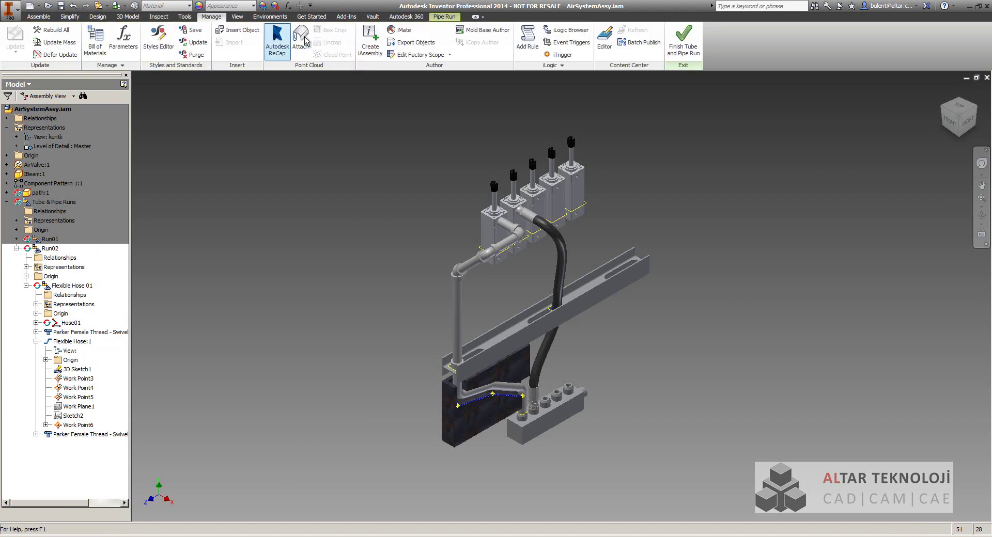
{"action": "left_click", "coordinate": [105, 52]}
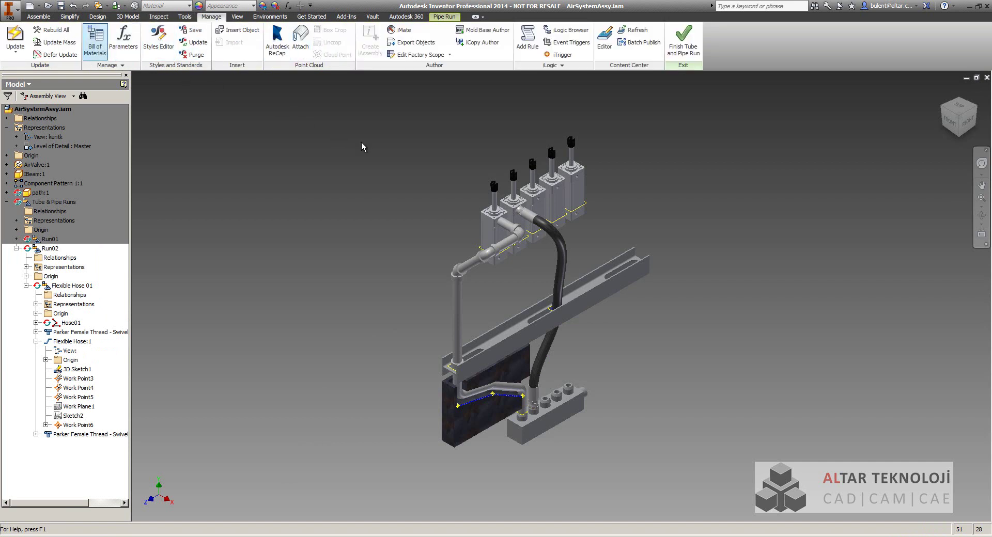
{"action": "left_click", "coordinate": [385, 175]}
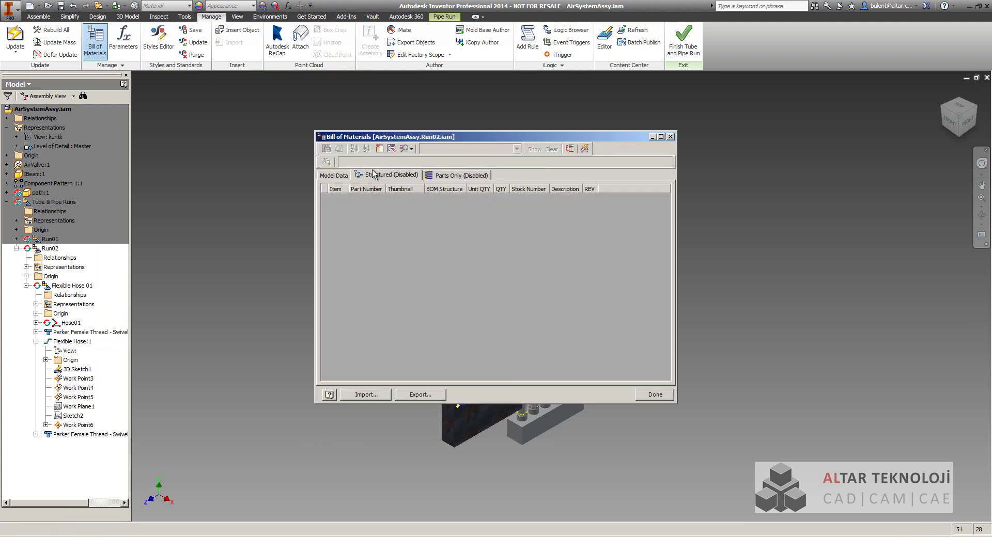
{"action": "right_click", "coordinate": [380, 177]}
{"action": "left_click", "coordinate": [390, 182]}
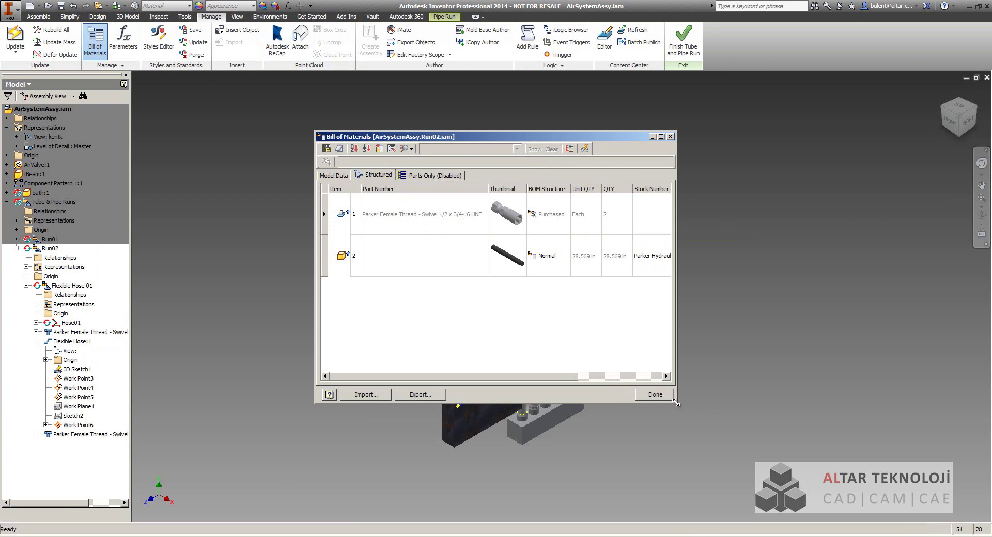
{"action": "left_click_drag", "start_coordinate": [676, 402], "coordinate": [857, 461]}
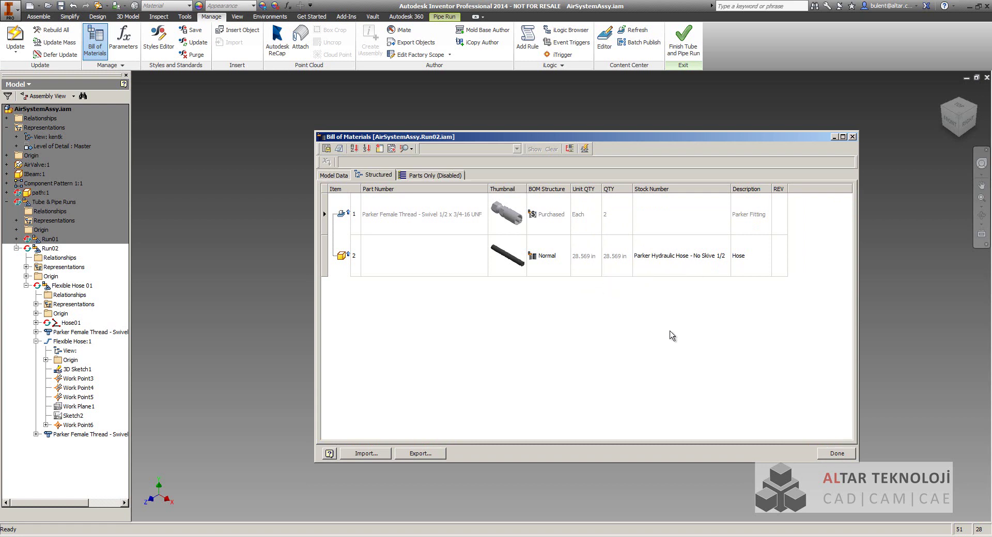
{"action": "left_click", "coordinate": [833, 454]}
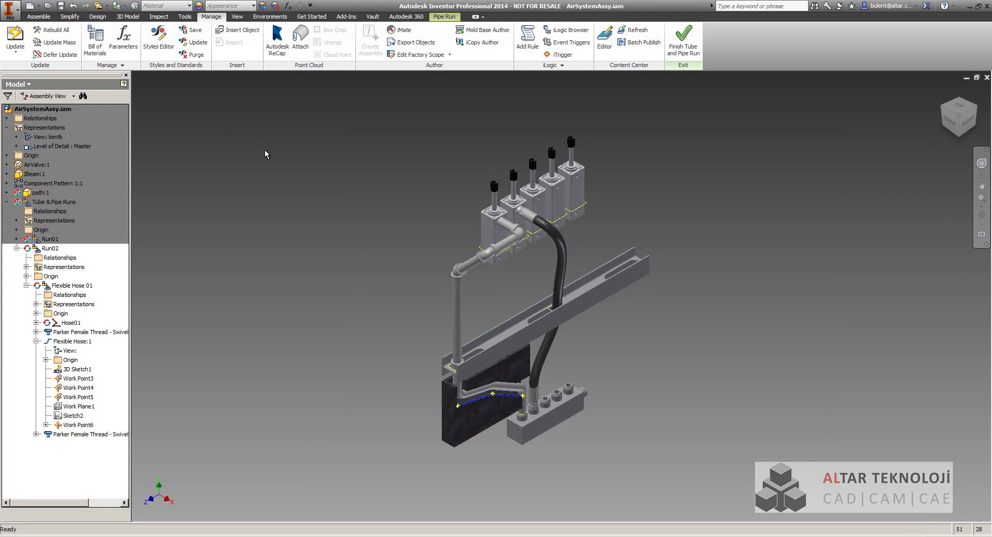
Finish editing Run02 and the tube and pipe runs, and close AirSystemAssy without saving
{"action": "left_click", "coordinate": [675, 50]}
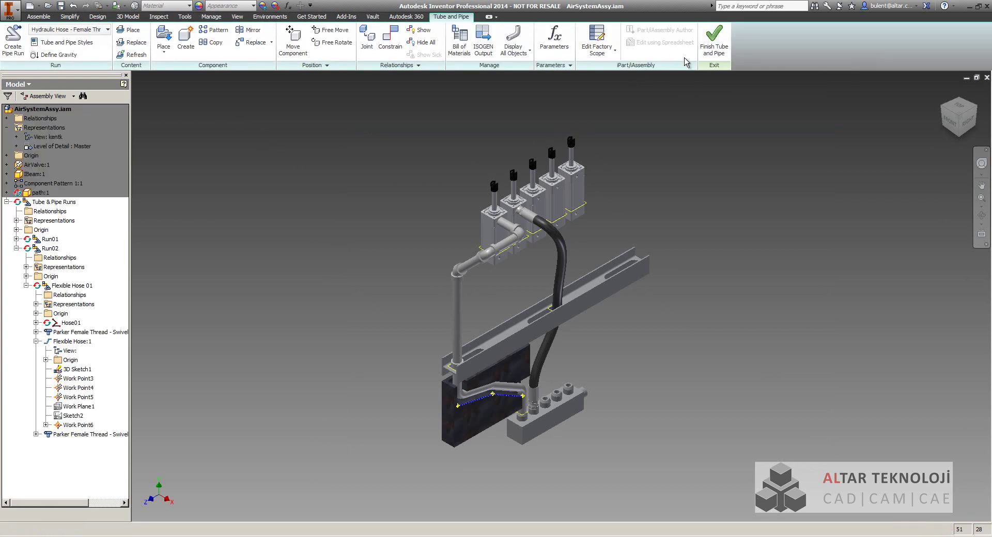
{"action": "left_click", "coordinate": [713, 45]}
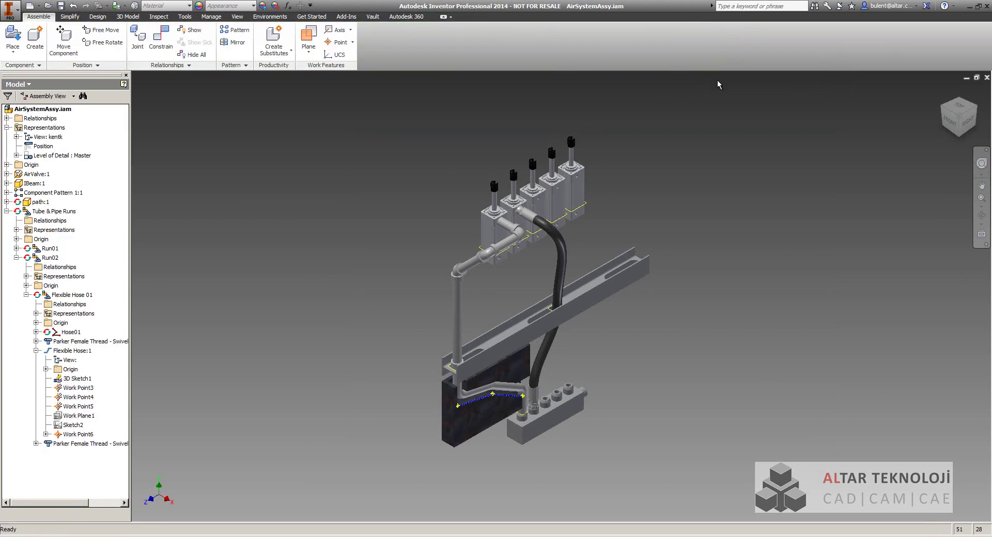
{"action": "left_click", "coordinate": [987, 77]}
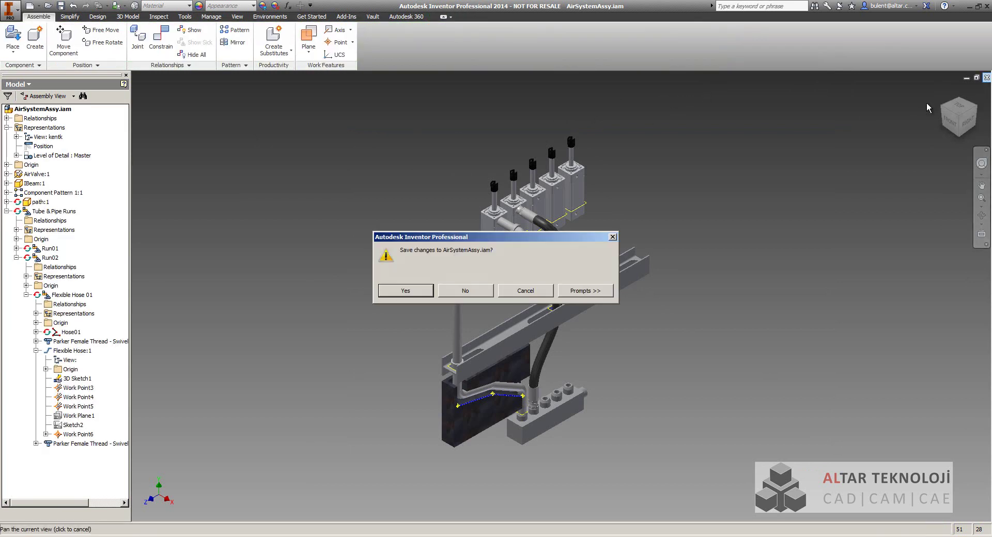
{"action": "left_click", "coordinate": [469, 293]}
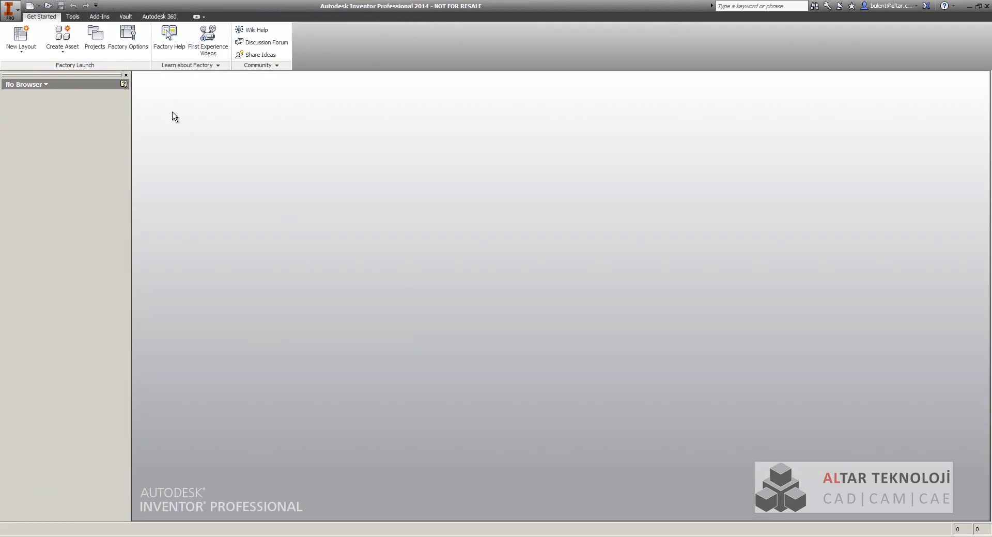
Open Accumulator.iam from the Accumulator folder inside Tube and Pipe
{"action": "left_click", "coordinate": [48, 5]}
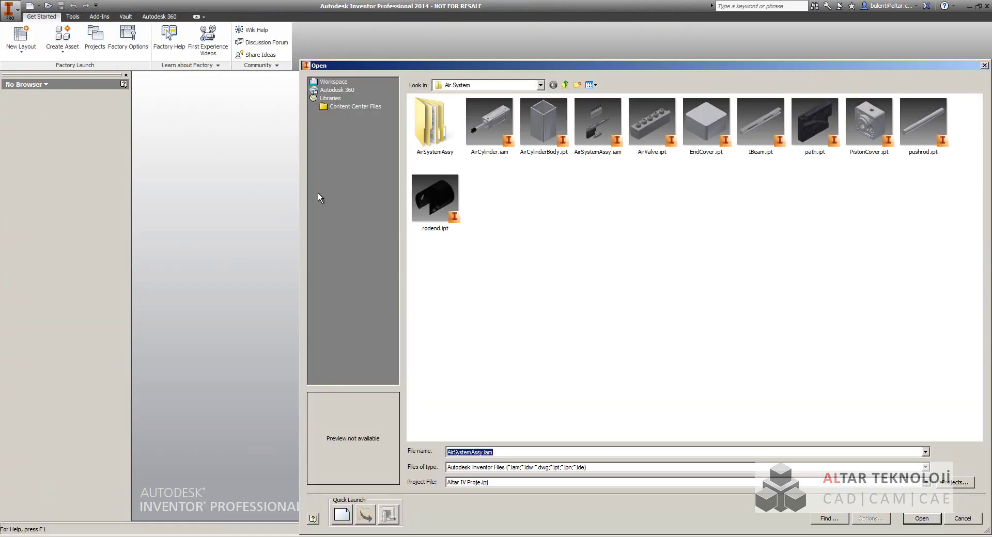
{"action": "left_click", "coordinate": [567, 84]}
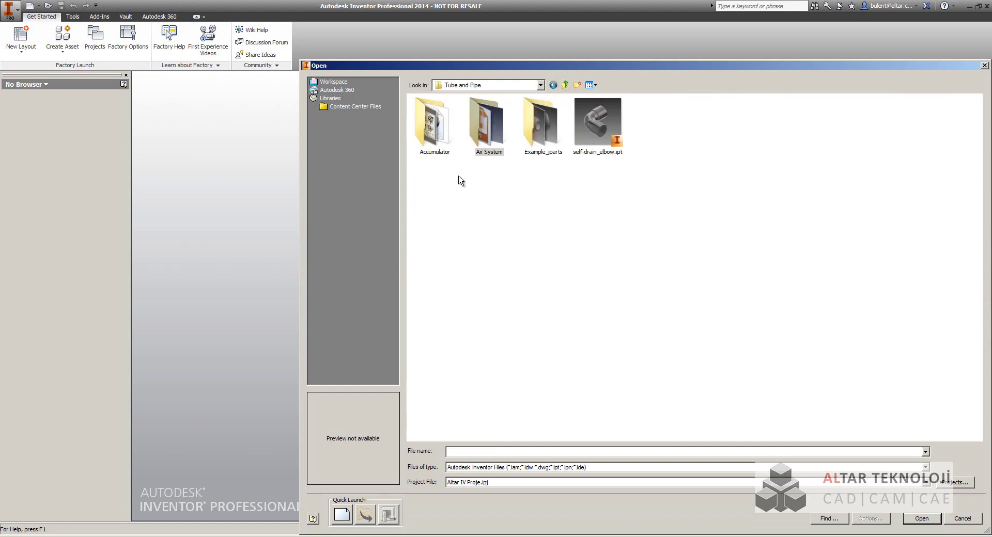
{"action": "double_click", "coordinate": [439, 132]}
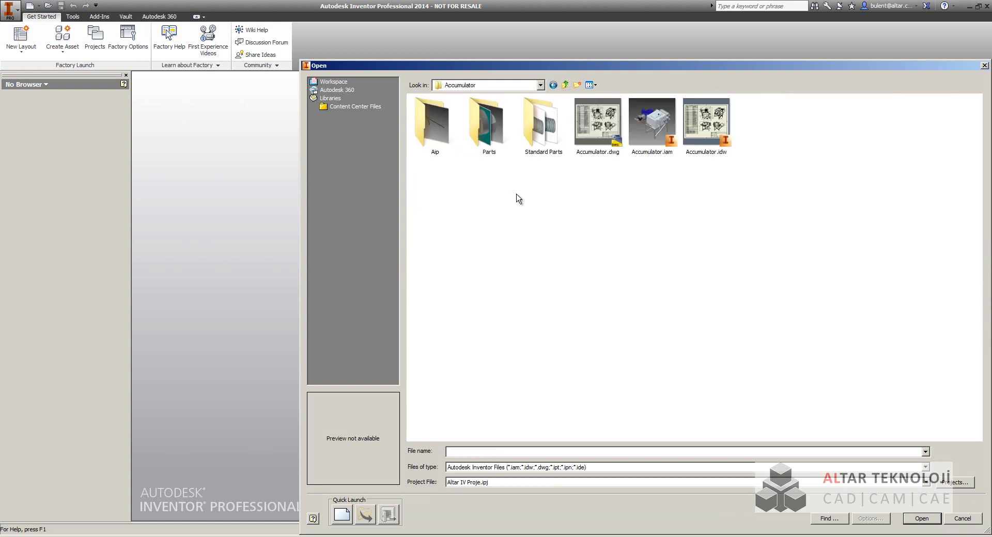
{"action": "left_click", "coordinate": [647, 130]}
{"action": "left_click", "coordinate": [919, 519]}
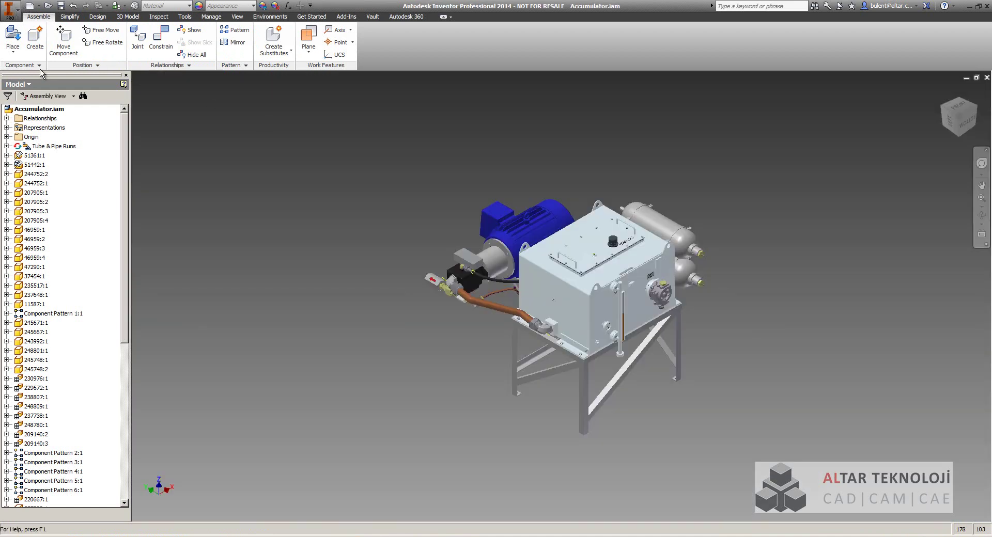
Save the assembly under the new name Accumulator_TPStyles.iam in the Accumulator folder, including its dependent files
{"action": "left_click", "coordinate": [10, 10]}
{"action": "mouse_move", "coordinate": [47, 133]}
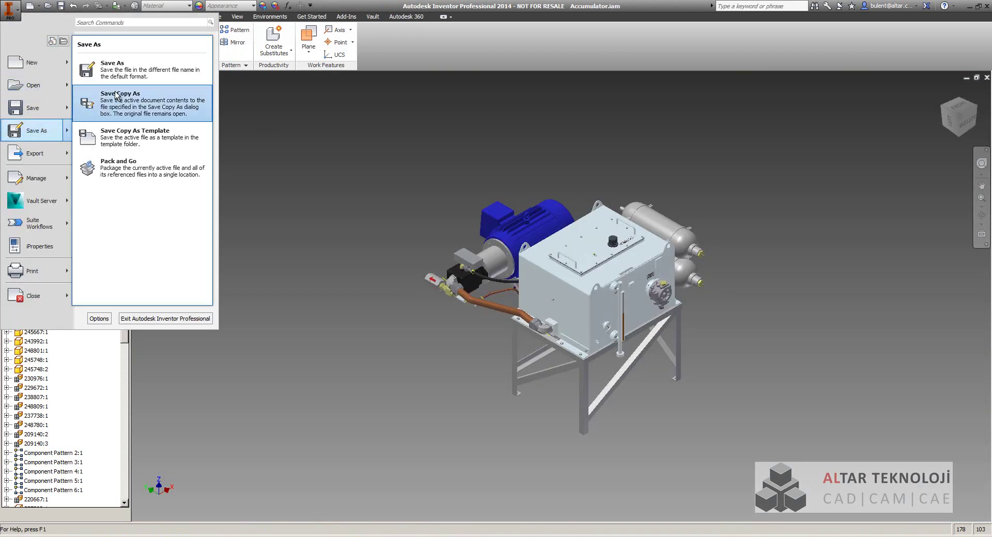
{"action": "left_click", "coordinate": [129, 70]}
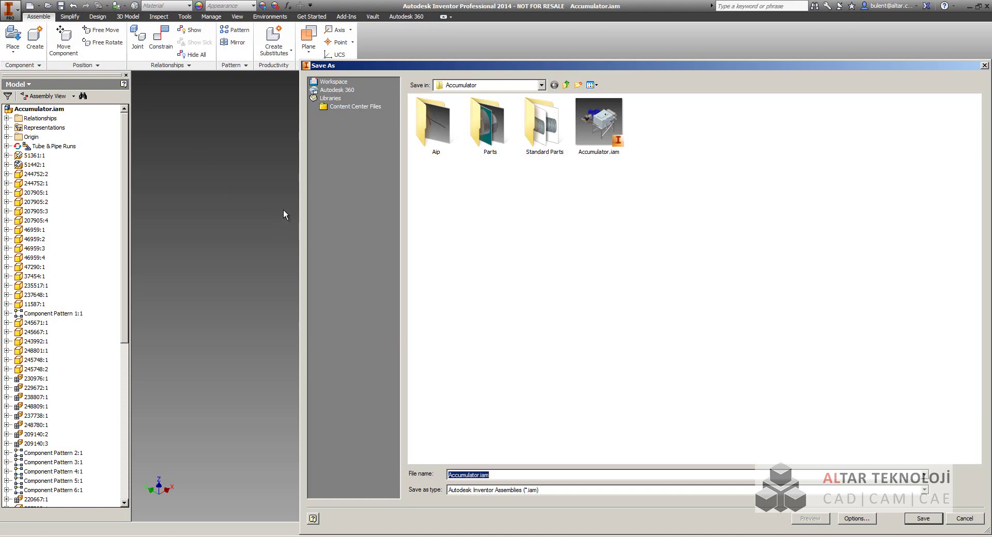
{"action": "left_click", "coordinate": [518, 475]}
{"action": "type", "text": "_TPStyles"}
{"action": "left_click", "coordinate": [923, 519]}
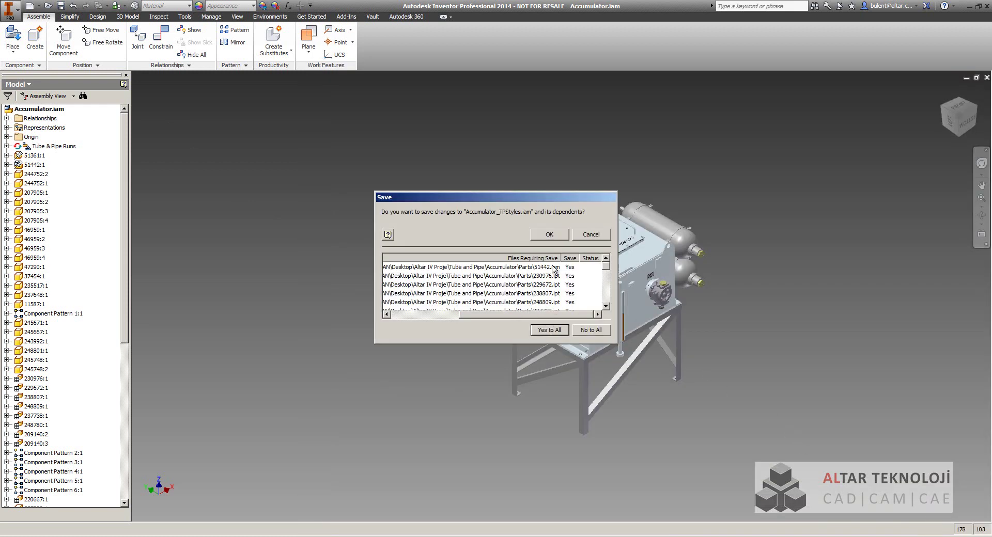
{"action": "left_click", "coordinate": [550, 236]}
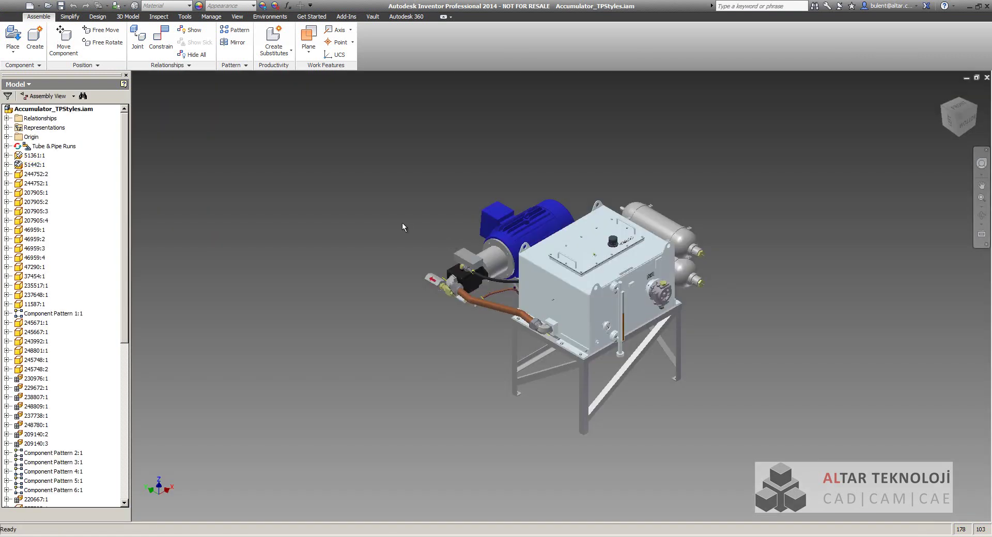
Enter the Tube and Pipe environment and create the run Accumulator_TPStyles.Run01 in the default location
{"action": "scroll", "coordinate": [403, 226], "scroll_direction": "up", "scroll_amount": 2}
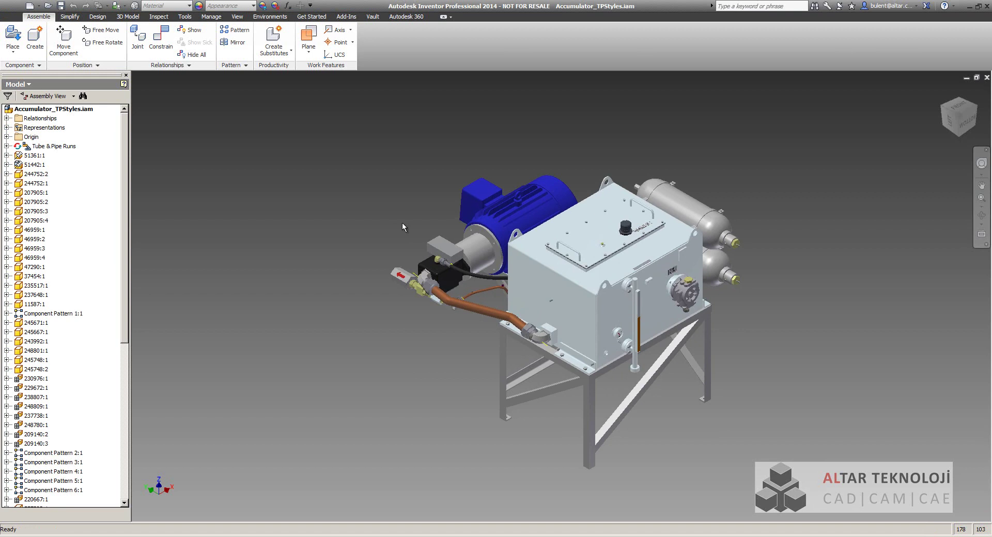
{"action": "left_click", "coordinate": [263, 17]}
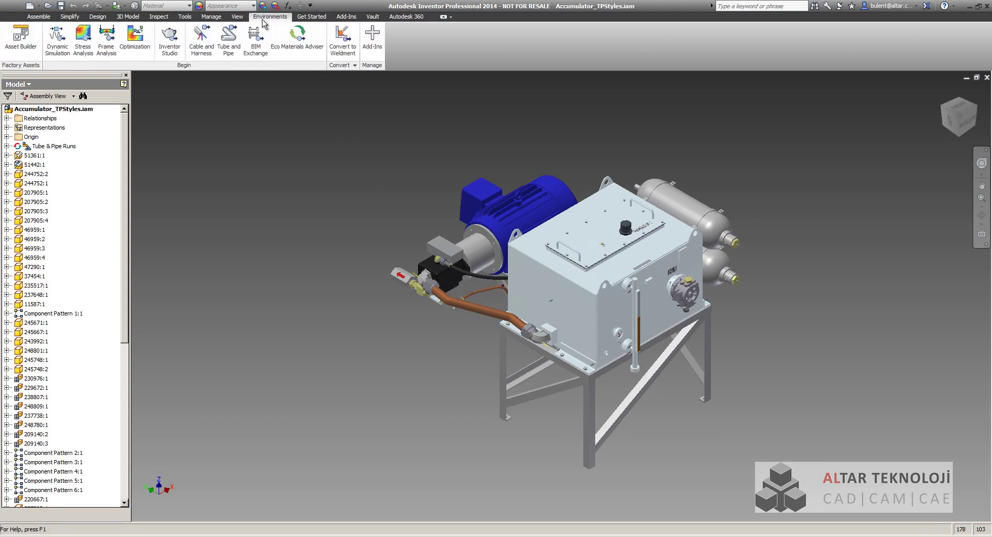
{"action": "left_click", "coordinate": [228, 46]}
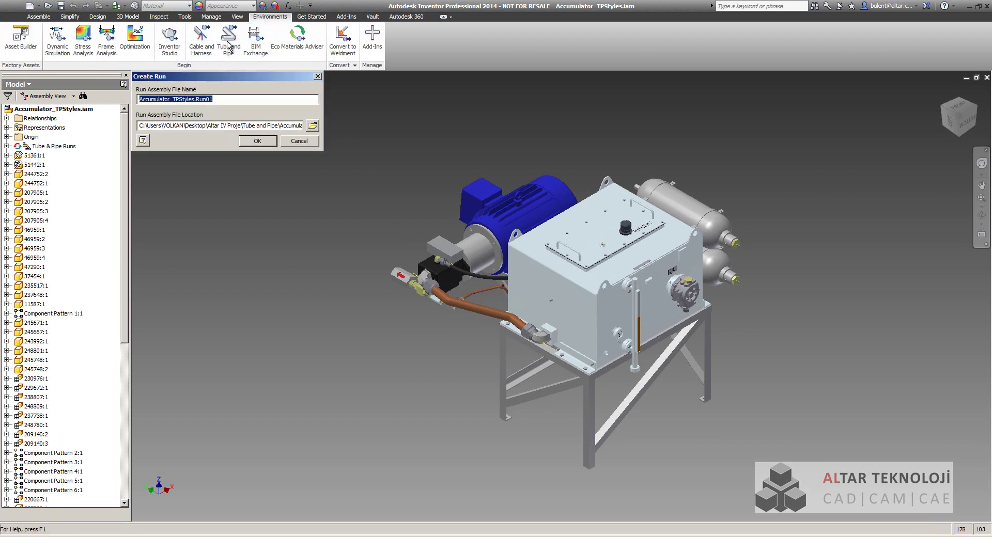
{"action": "left_click", "coordinate": [258, 141]}
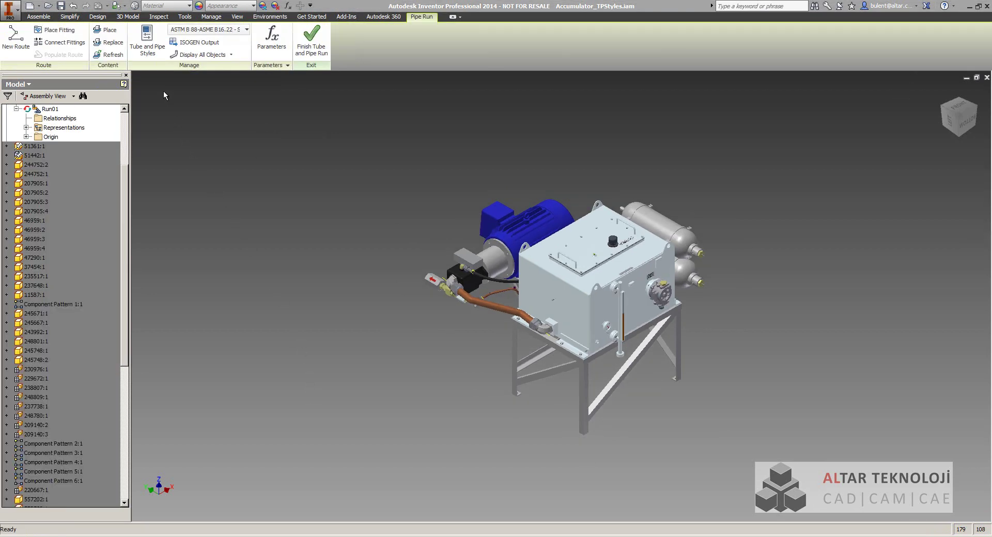
Open the tube and pipe styles and examine the rigid pipe styles, including ASTM A53/A53M-ASME B16.11 - Welded Steel Pipe, and the tubing styles
{"action": "left_click", "coordinate": [148, 41]}
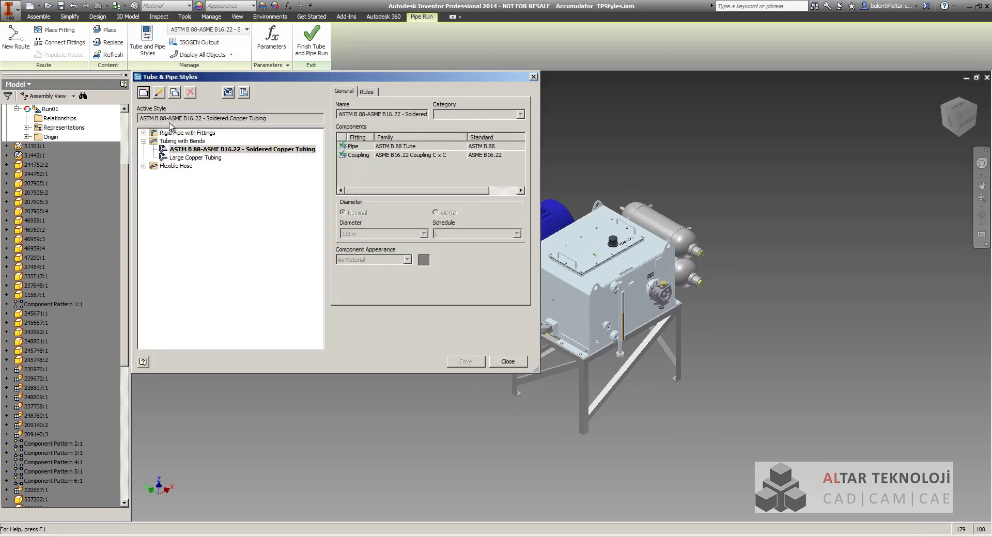
{"action": "left_click", "coordinate": [144, 133]}
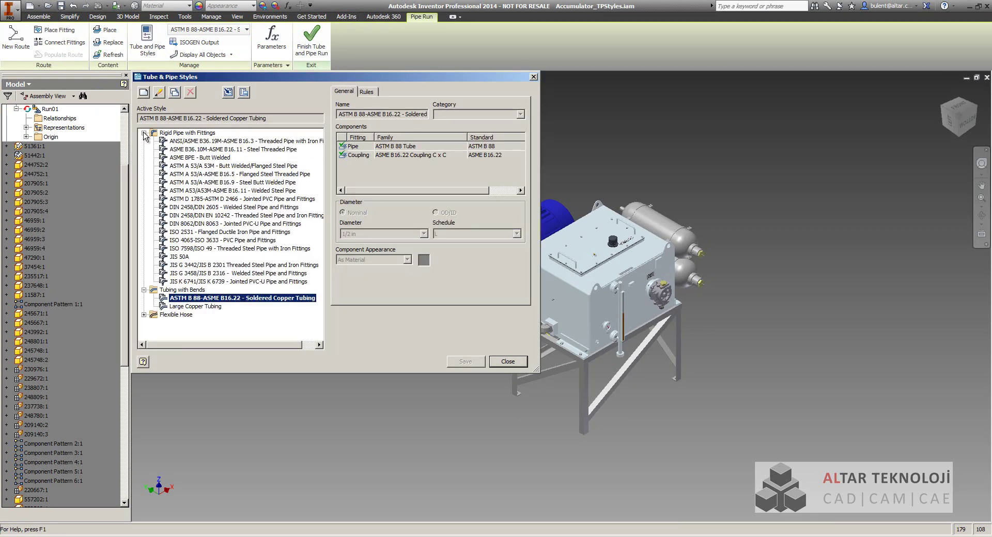
{"action": "left_click", "coordinate": [239, 191]}
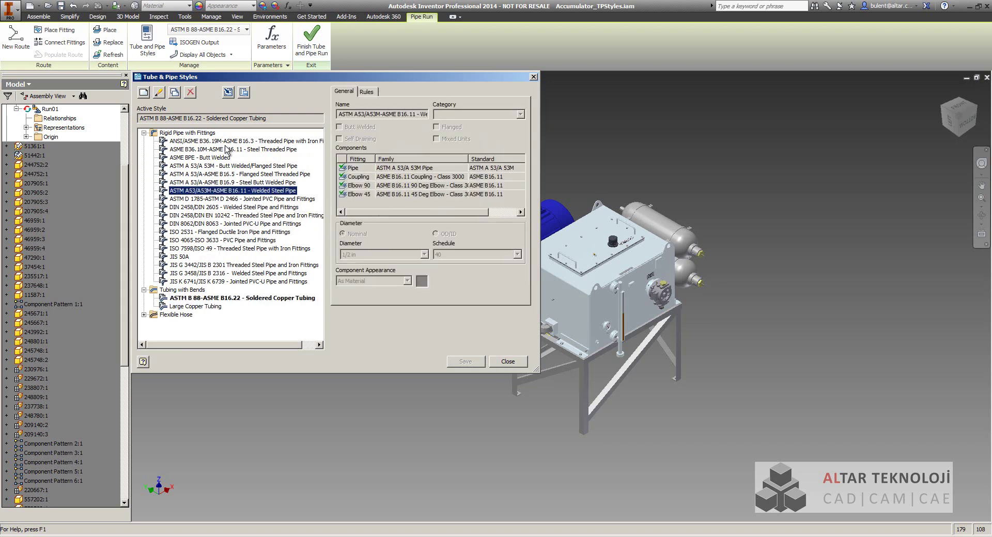
{"action": "mouse_move", "coordinate": [358, 171]}
{"action": "left_click", "coordinate": [144, 133]}
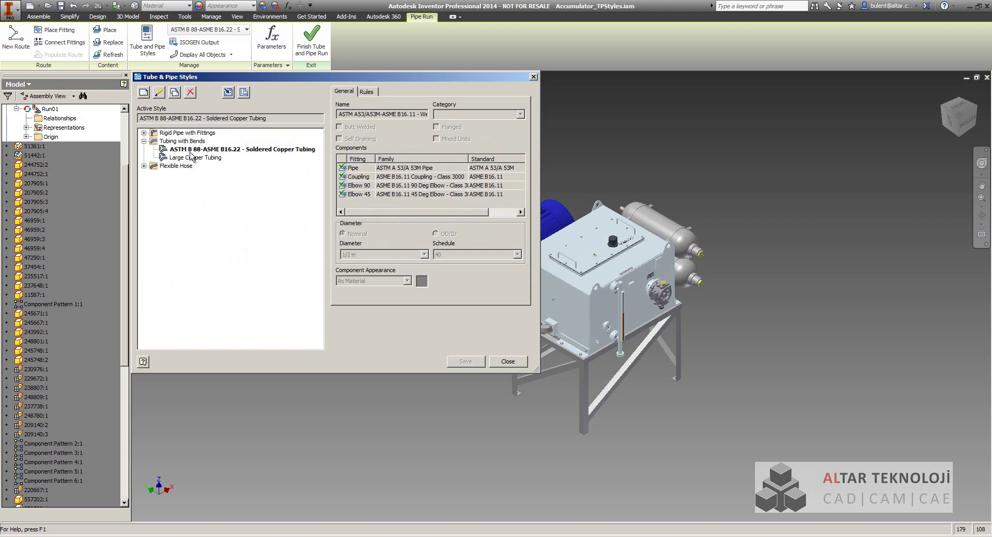
{"action": "left_click", "coordinate": [235, 151]}
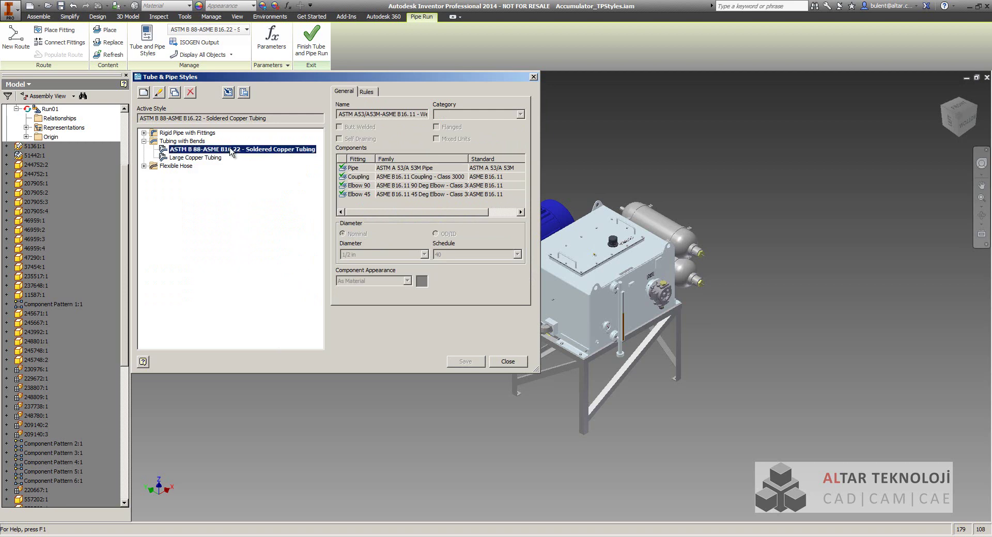
Create a Tubing with Bends style named Medium Copper Tubing in the category My Styles
{"action": "left_click", "coordinate": [197, 142]}
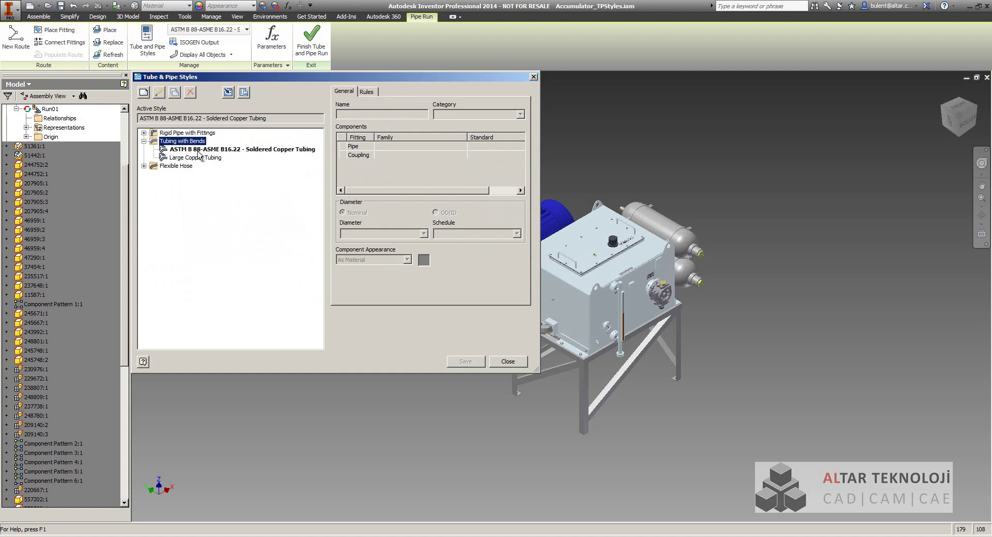
{"action": "left_click", "coordinate": [145, 94]}
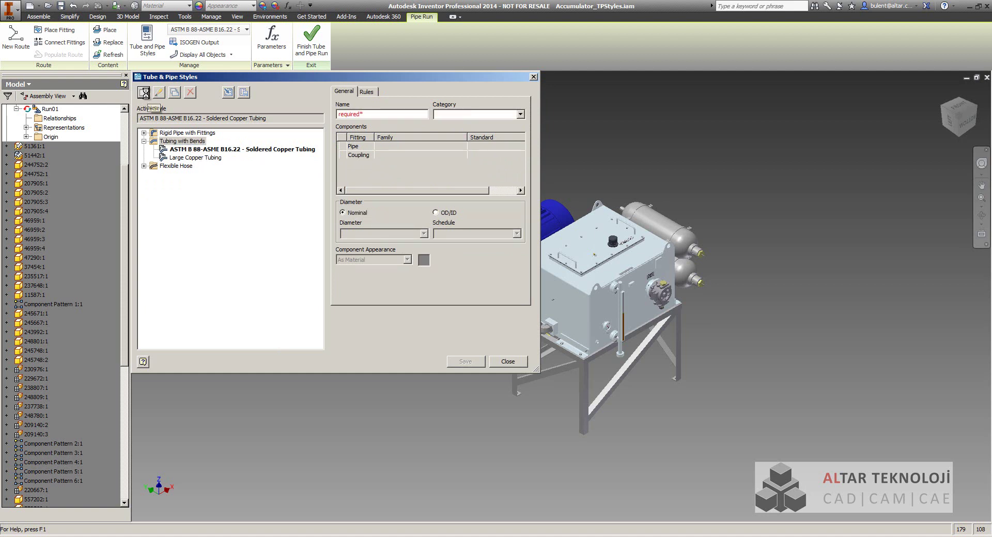
{"action": "double_click", "coordinate": [369, 115]}
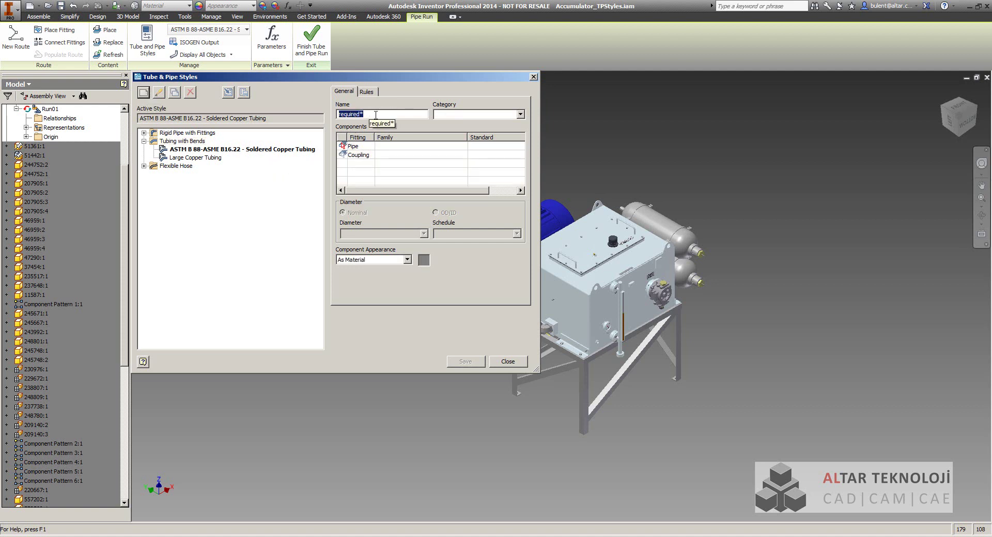
{"action": "type", "text": "Medium Copper Tubing"}
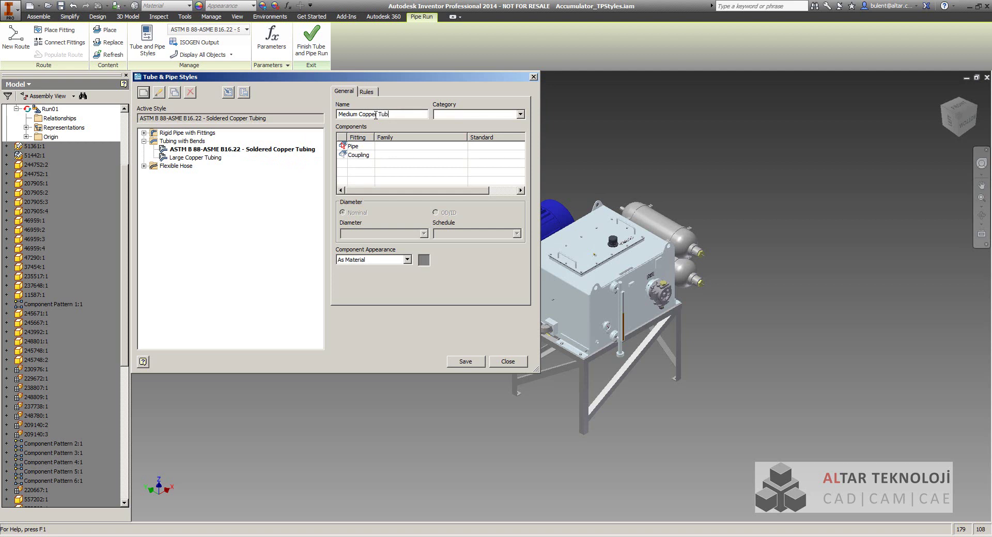
{"action": "left_click", "coordinate": [485, 114]}
{"action": "type", "text": "My Styles"}
Assign ASTM B 88 Tube from the library as the pipe component of the Medium Copper Tubing style
{"action": "left_click", "coordinate": [386, 147]}
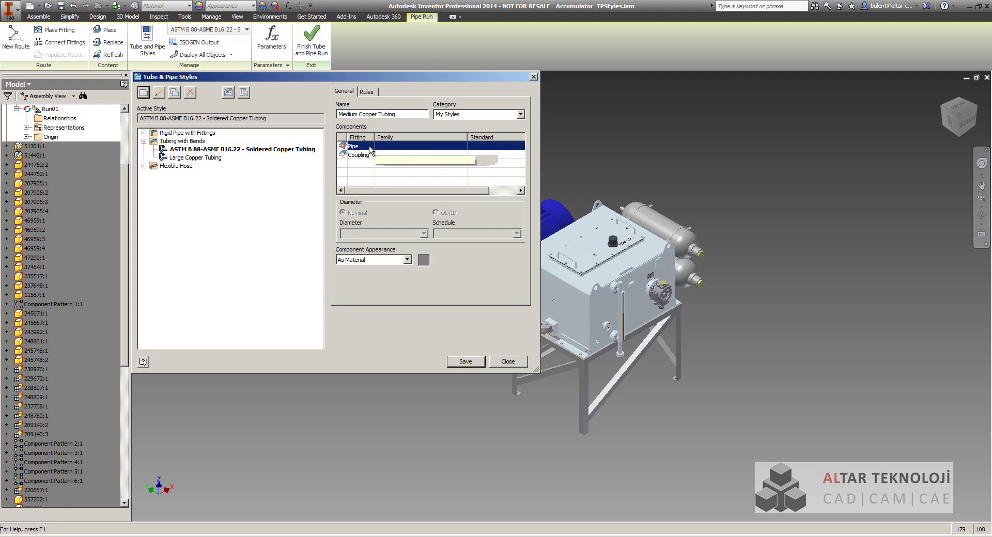
{"action": "right_click", "coordinate": [392, 149]}
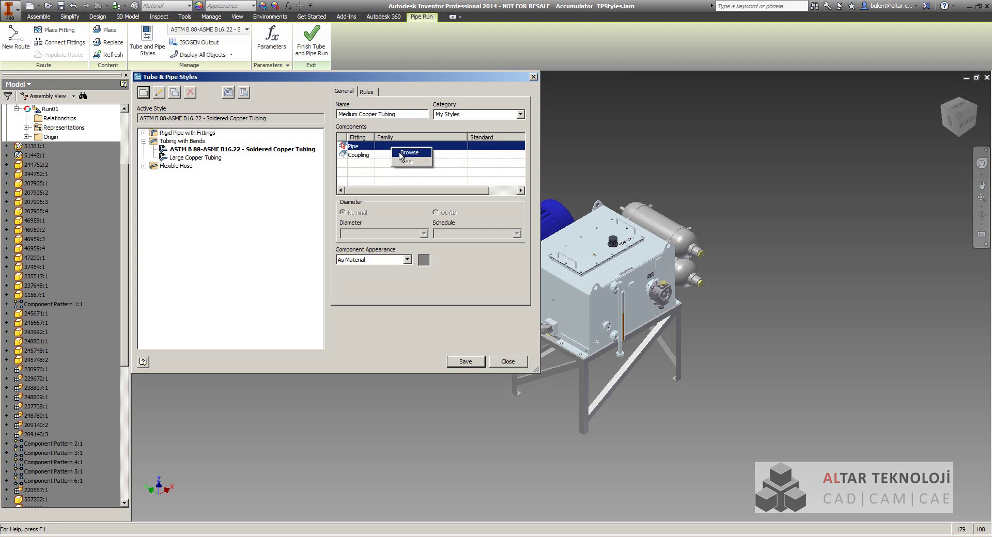
{"action": "left_click", "coordinate": [400, 153]}
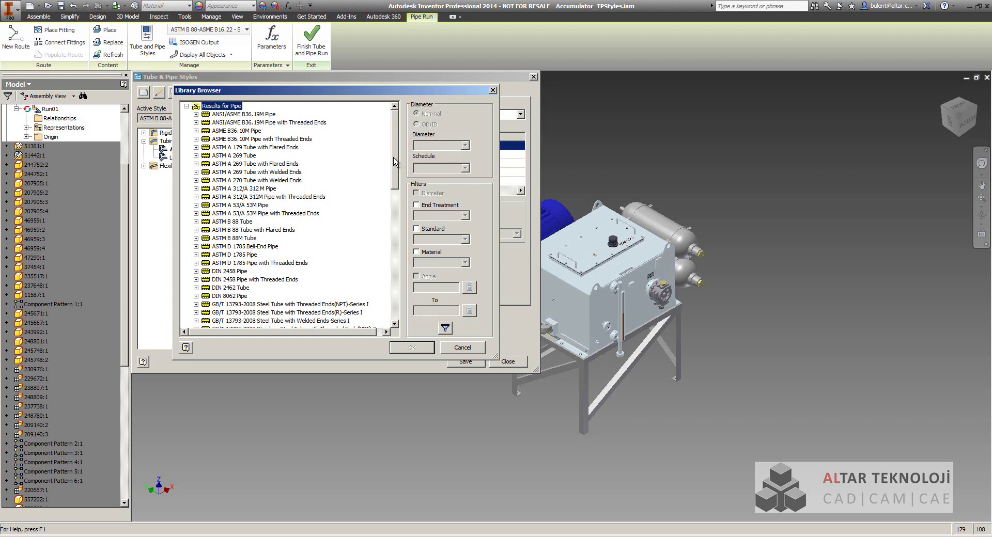
{"action": "left_click", "coordinate": [233, 222]}
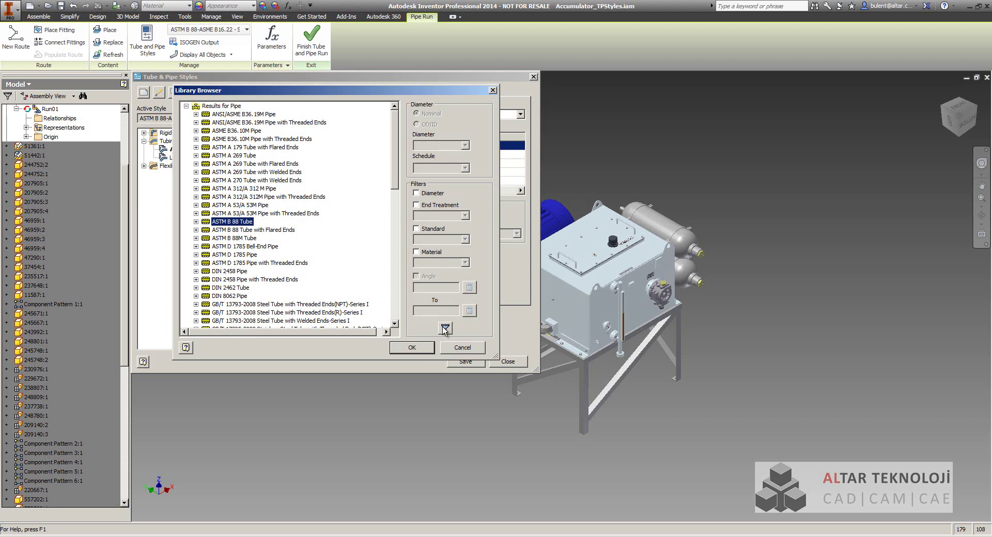
{"action": "left_click", "coordinate": [424, 353]}
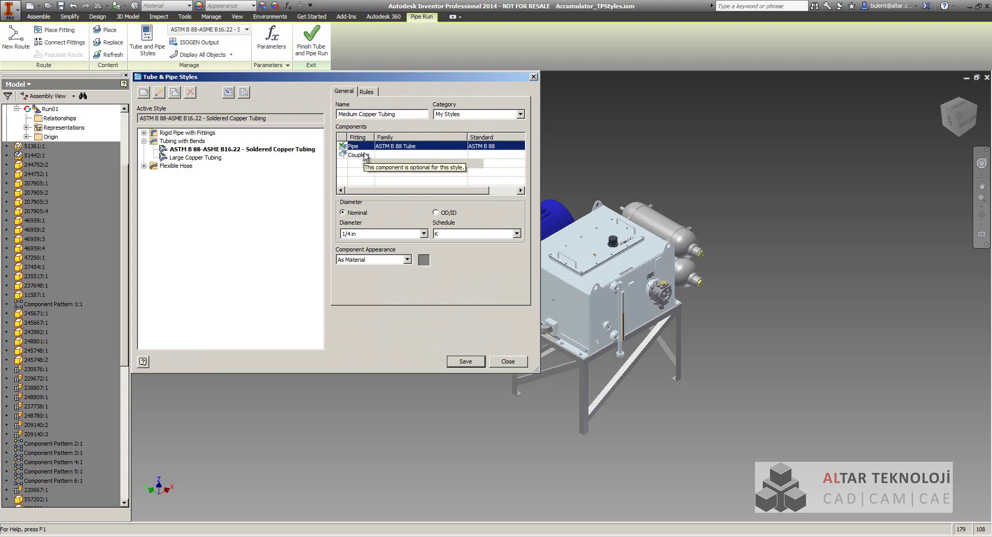
Filter the library couplings by the ASME B16.18 standard and assign ASME B16.18 Coupling C x C as the style's coupling
{"action": "left_click", "coordinate": [385, 156]}
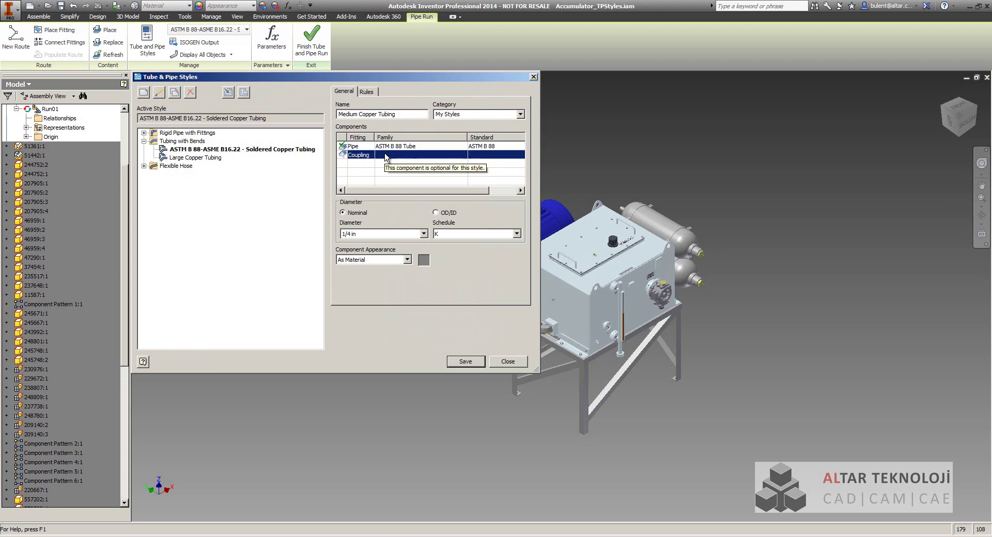
{"action": "right_click", "coordinate": [385, 155]}
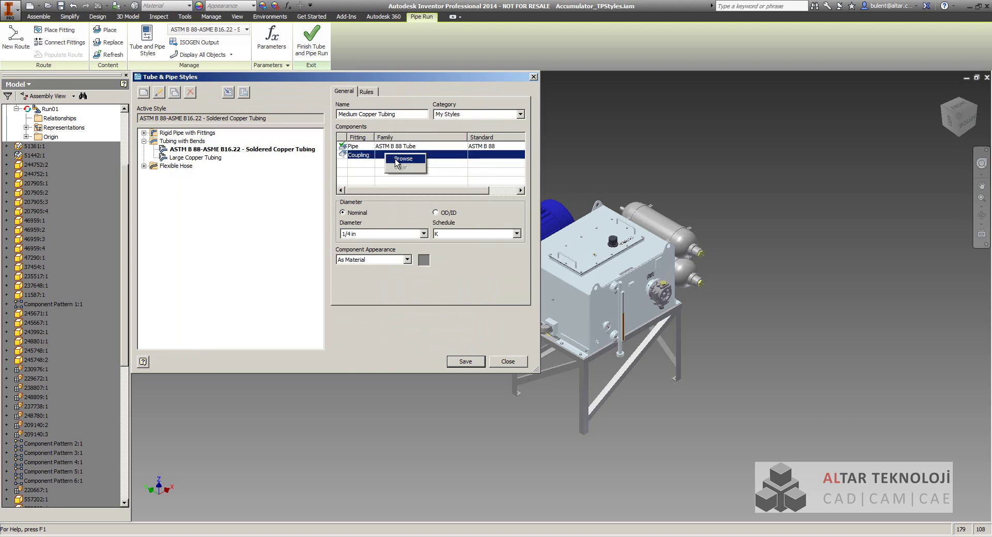
{"action": "left_click", "coordinate": [399, 159]}
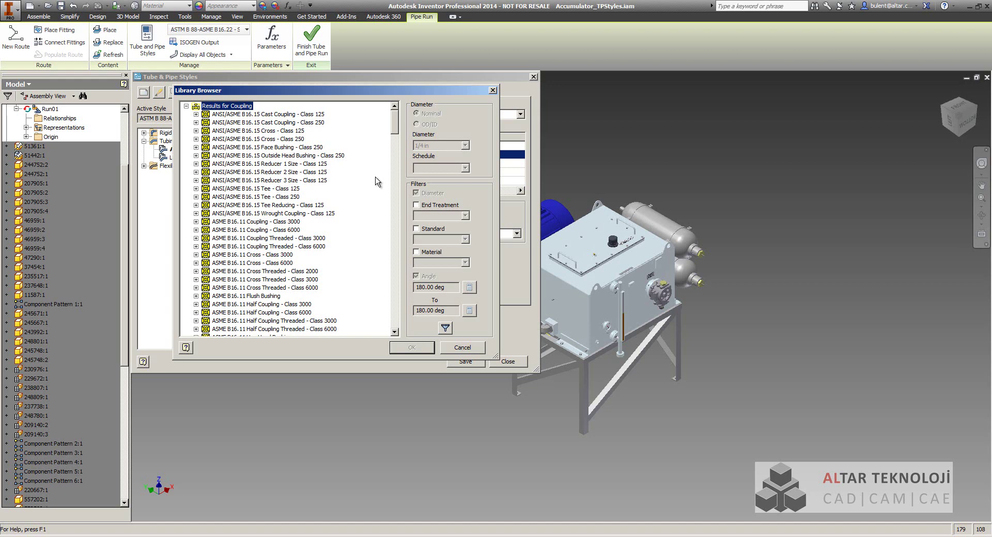
{"action": "left_click", "coordinate": [417, 229]}
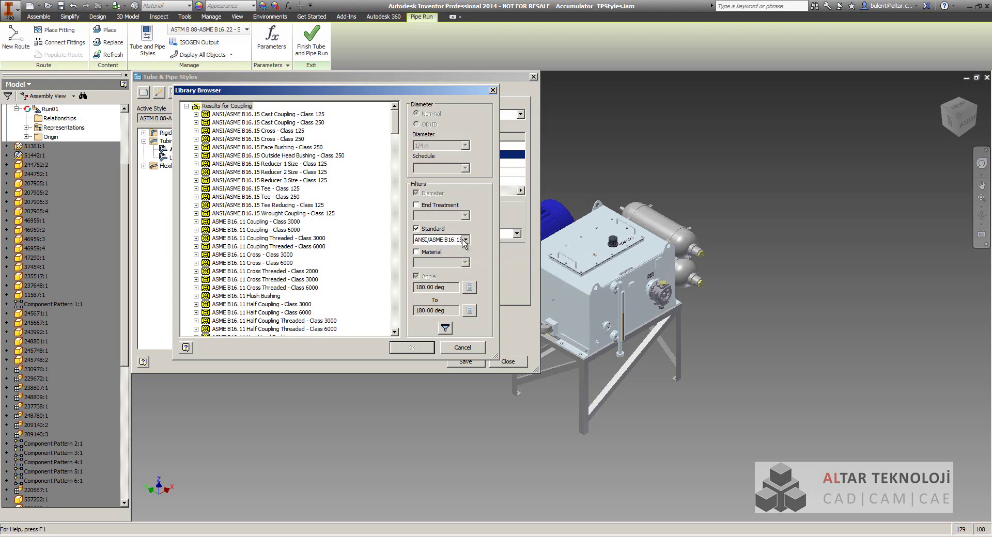
{"action": "left_click", "coordinate": [465, 240]}
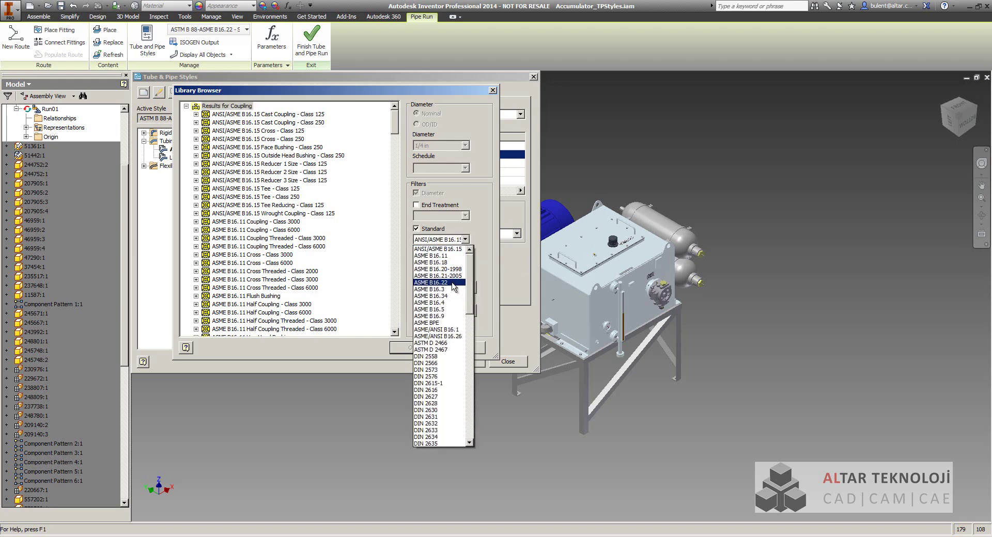
{"action": "left_click", "coordinate": [447, 264]}
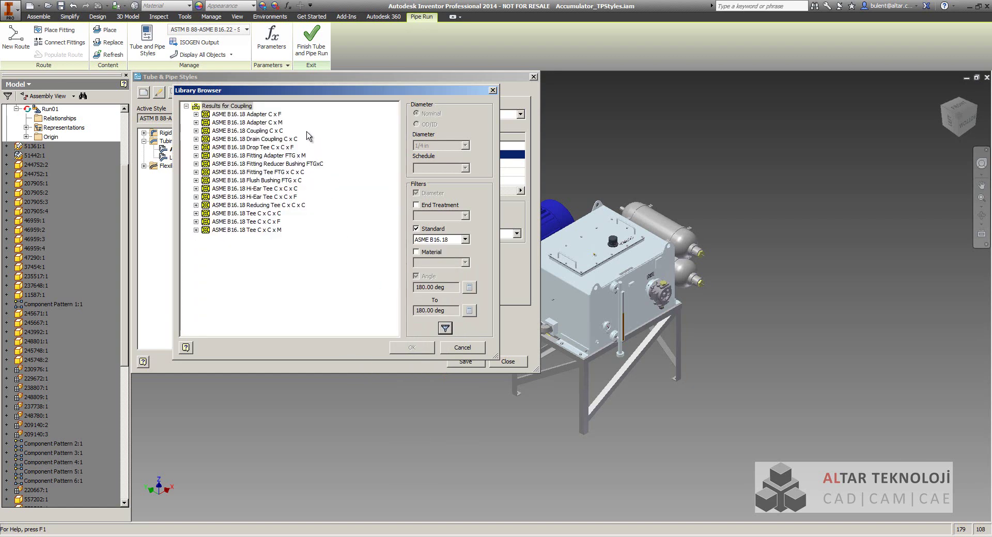
{"action": "left_click", "coordinate": [259, 131]}
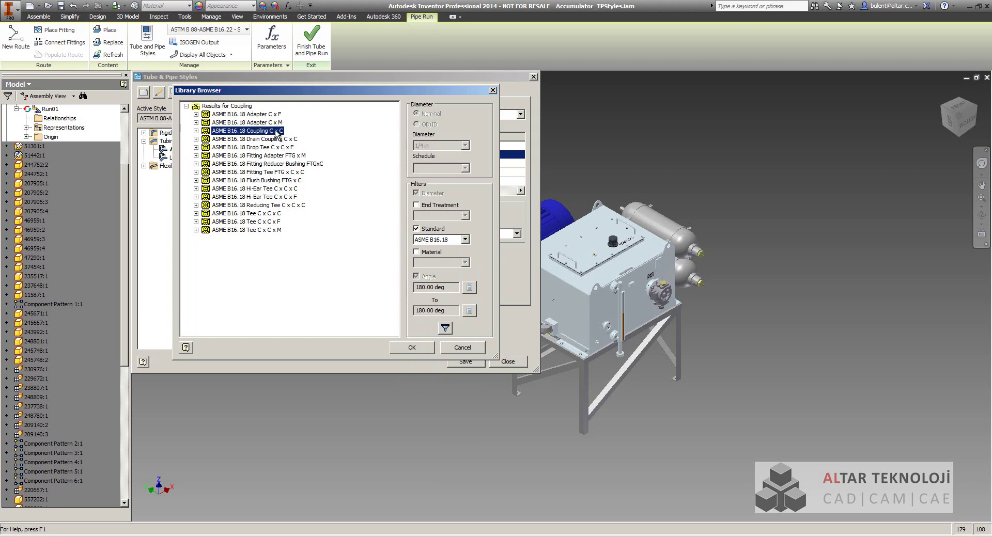
{"action": "left_click", "coordinate": [410, 347]}
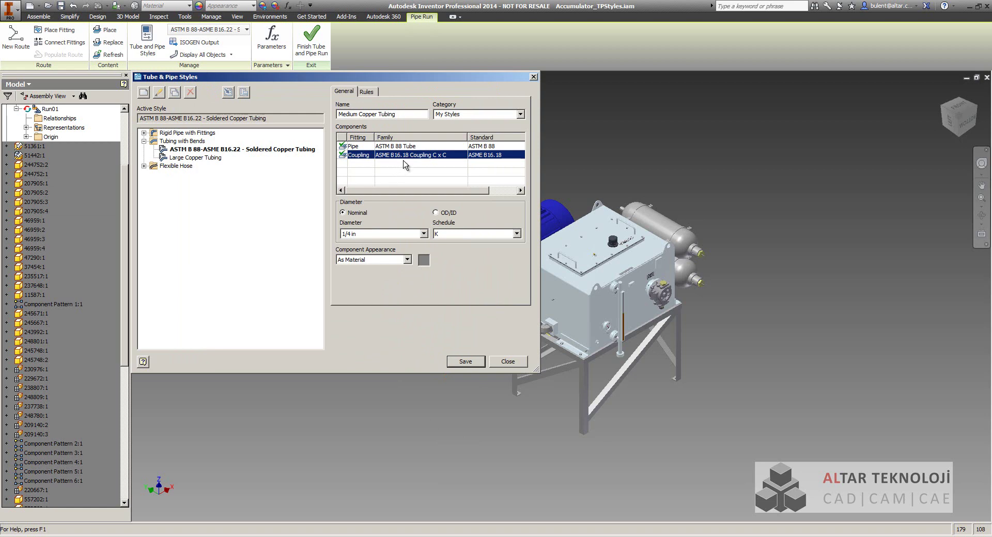
Set the Medium Copper Tubing style's nominal diameter to 1 1/2 in and its component appearance to Aluminum - Dark
{"action": "left_click", "coordinate": [376, 234]}
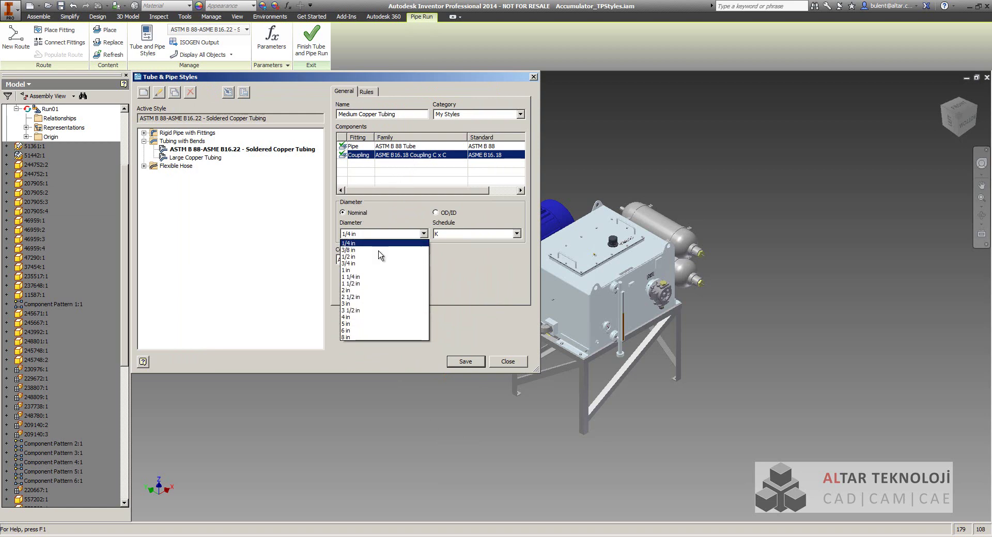
{"action": "left_click", "coordinate": [381, 284]}
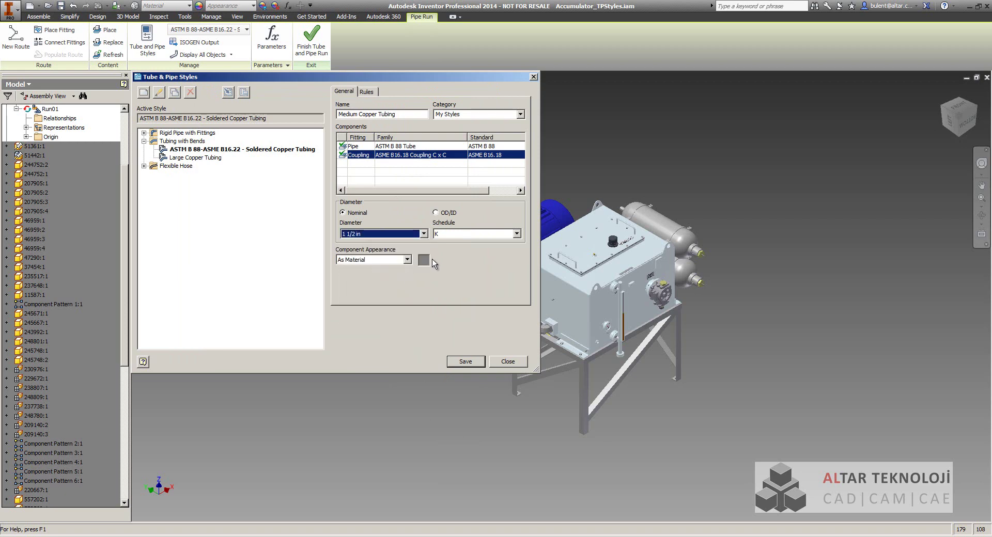
{"action": "left_click", "coordinate": [388, 261]}
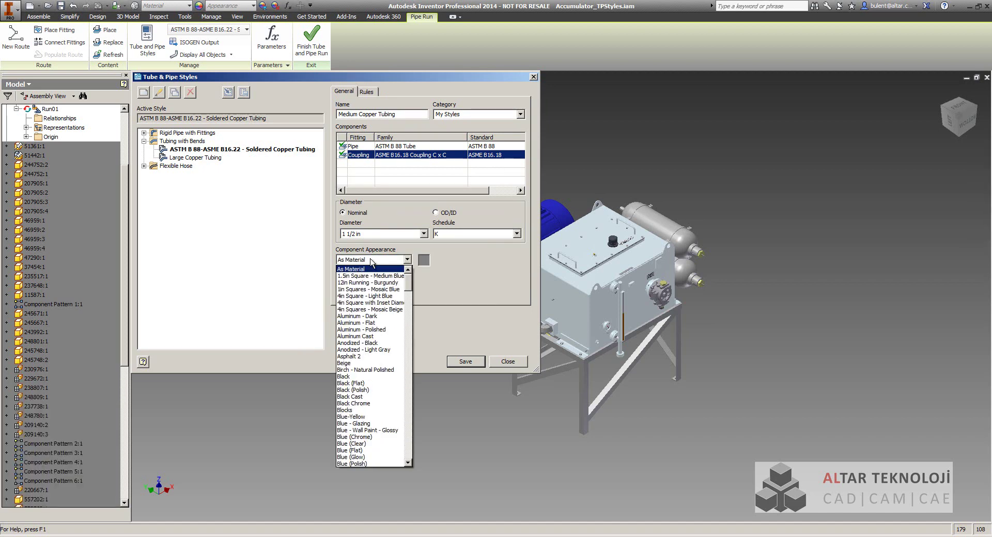
{"action": "left_click", "coordinate": [381, 336]}
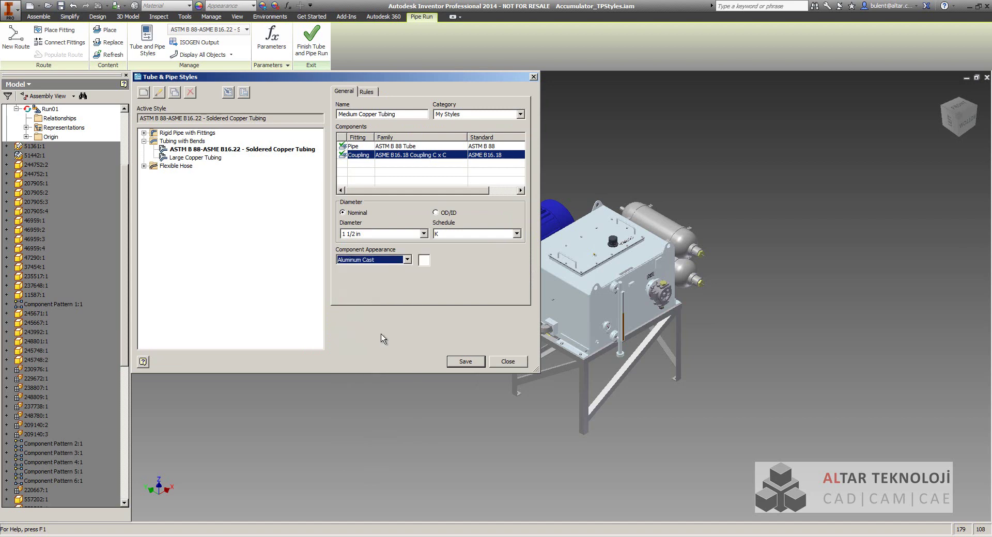
{"action": "left_click", "coordinate": [387, 261]}
{"action": "scroll", "coordinate": [382, 298], "scroll_direction": "up", "scroll_amount": 2}
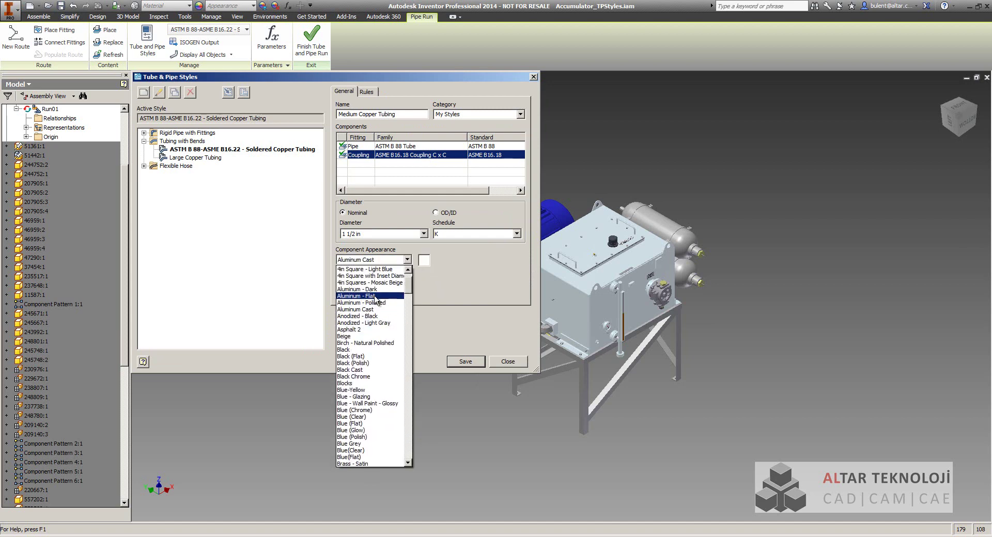
{"action": "left_click", "coordinate": [374, 290]}
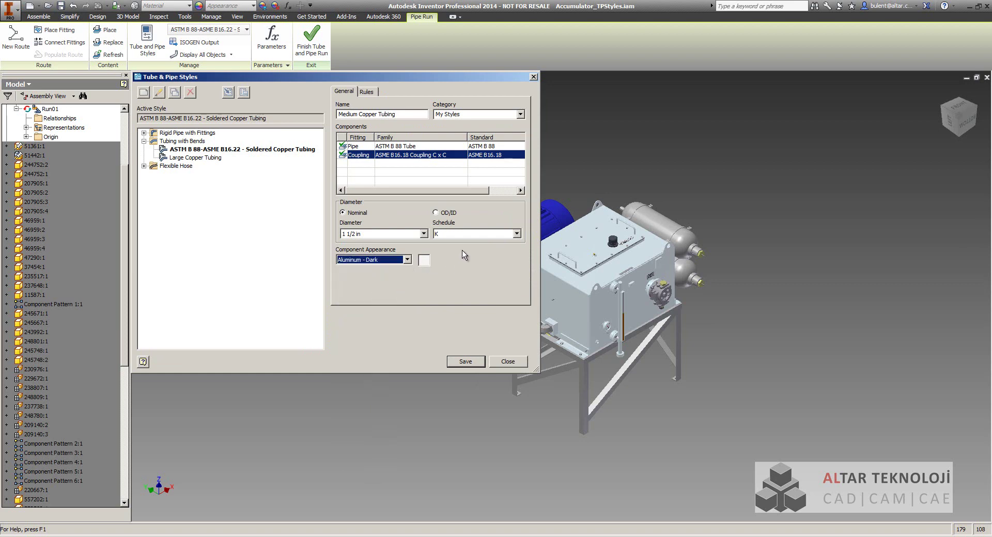
Define the style's segment length rules with a 1 in minimum, 200 in maximum and 0.5 in increment
{"action": "left_click", "coordinate": [367, 93]}
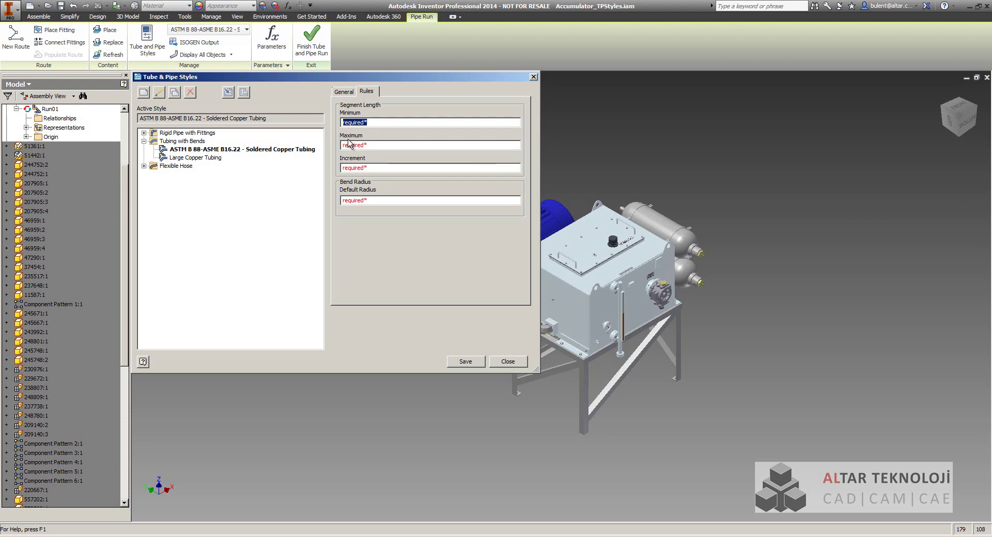
{"action": "left_click", "coordinate": [373, 122]}
{"action": "key", "text": "BackSpace"}
{"action": "key", "text": "BackSpace"}
{"action": "key", "text": "BackSpace"}
{"action": "key", "text": "BackSpace"}
{"action": "key", "text": "BackSpace"}
{"action": "key", "text": "BackSpace"}
{"action": "type", "text": "1"}
{"action": "key", "text": "Tab"}
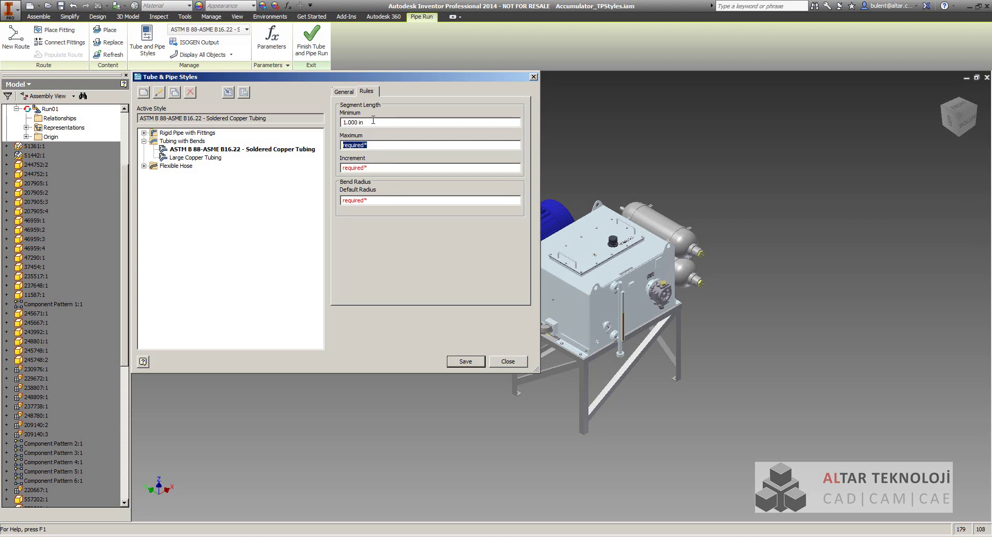
{"action": "type", "text": "20"}
{"action": "type", "text": "0.000 in"}
{"action": "key", "text": "Tab"}
{"action": "type", "text": "0.5 in"}
{"action": "key", "text": "Tab"}
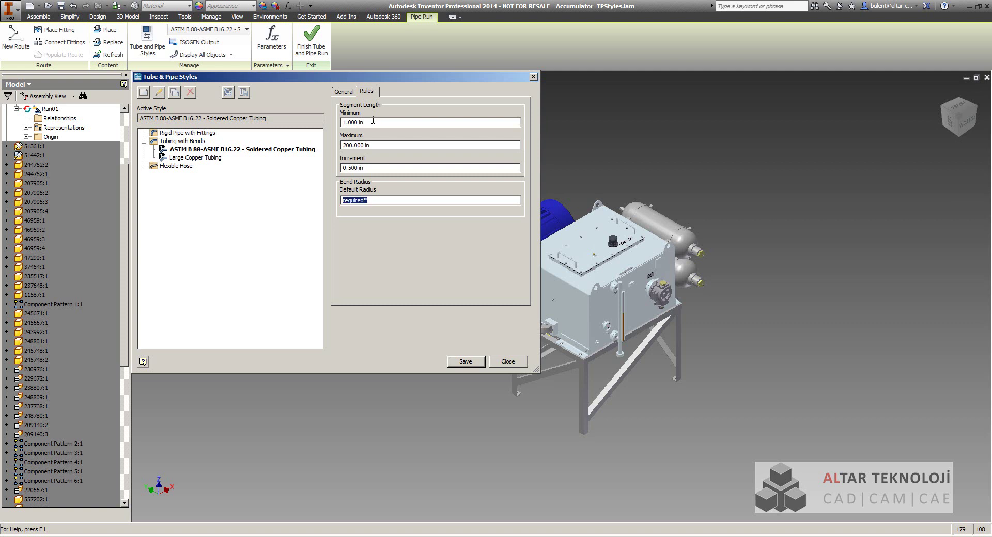
Set the default bend radius to 2 in, then save the style and close the styles dialog
{"action": "type", "text": "2"}
{"action": "left_click", "coordinate": [461, 363]}
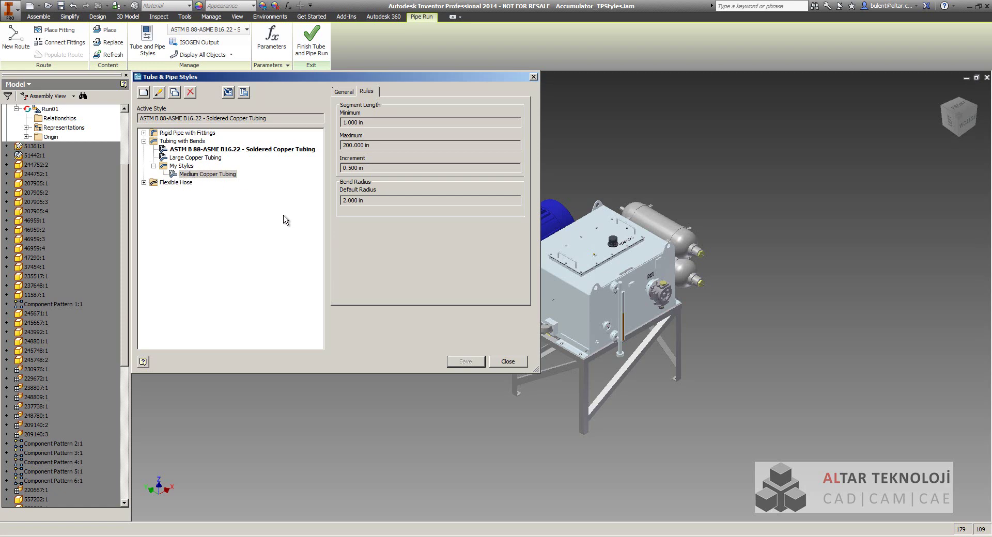
{"action": "left_click", "coordinate": [504, 363]}
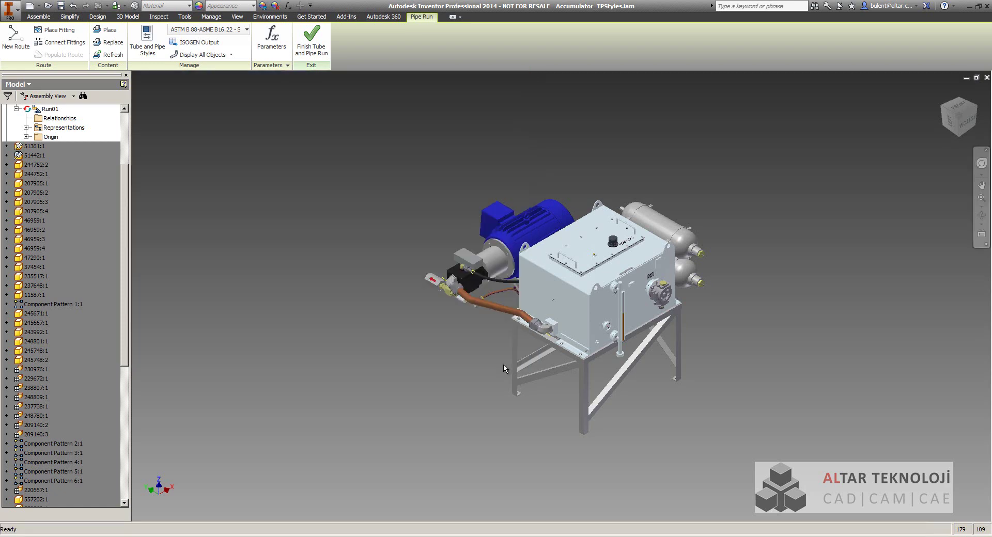
Make Medium Copper Tubing the active style of the pipe run
{"action": "left_click", "coordinate": [246, 29]}
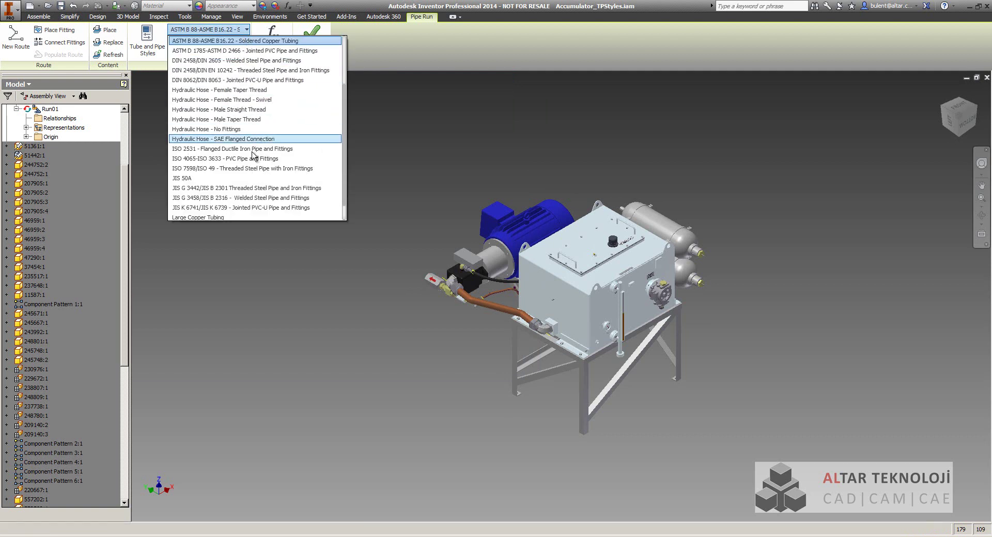
{"action": "scroll", "coordinate": [254, 166], "scroll_direction": "down", "scroll_amount": 1}
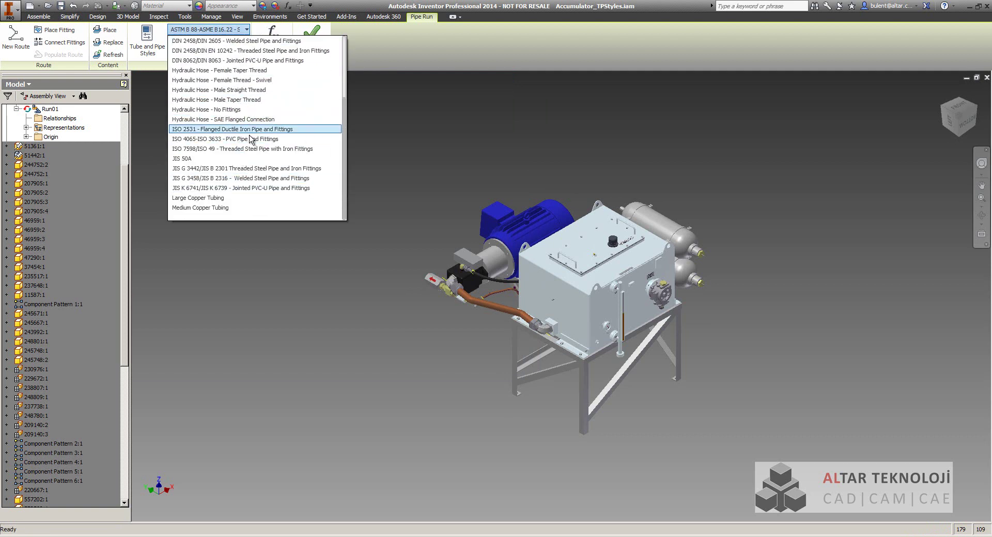
{"action": "left_click", "coordinate": [222, 208]}
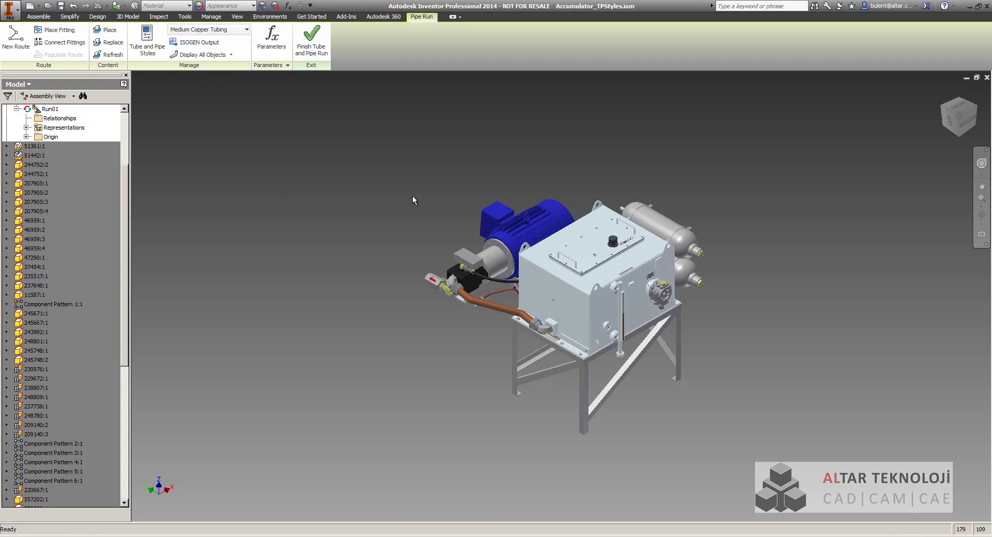
Finish the pipe run and tube and pipe editing, and close the Accumulator_TPStyles assembly without saving the changes
{"action": "scroll", "coordinate": [413, 185], "scroll_direction": "down", "scroll_amount": 3}
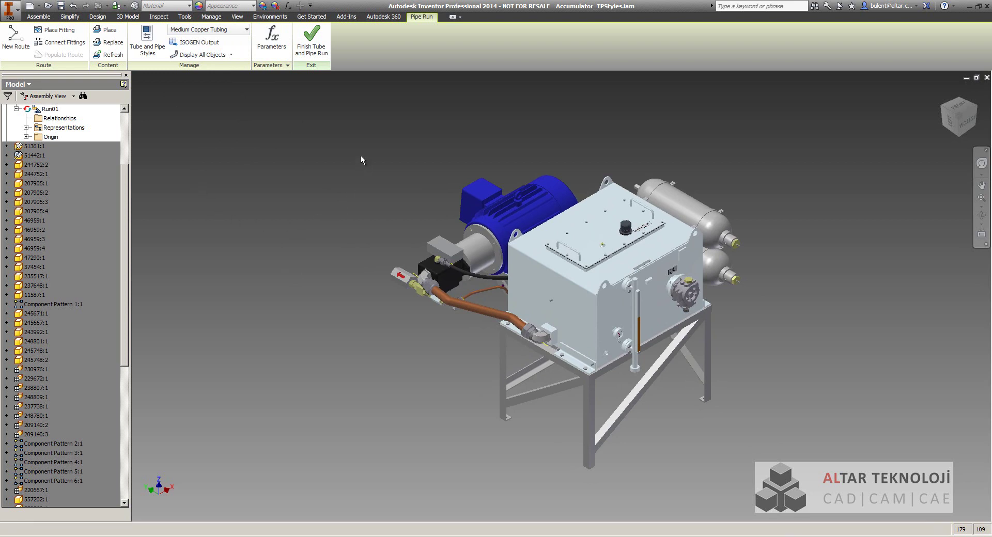
{"action": "left_click", "coordinate": [311, 38]}
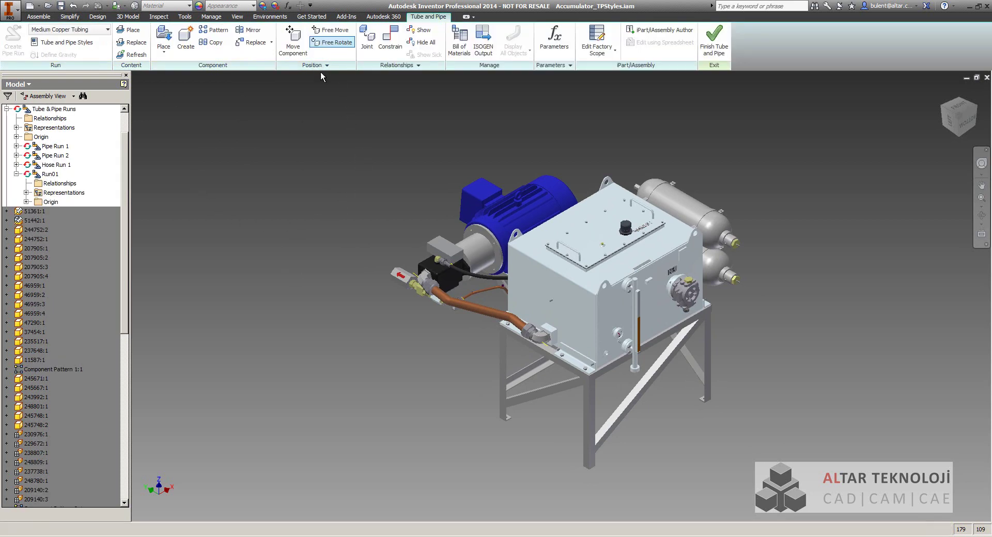
{"action": "left_click", "coordinate": [714, 38]}
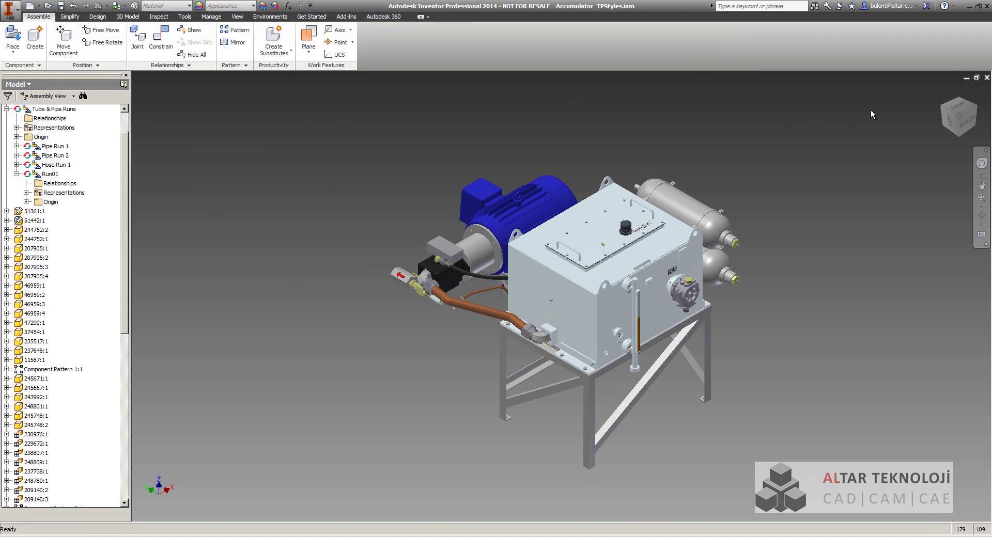
{"action": "left_click", "coordinate": [987, 78]}
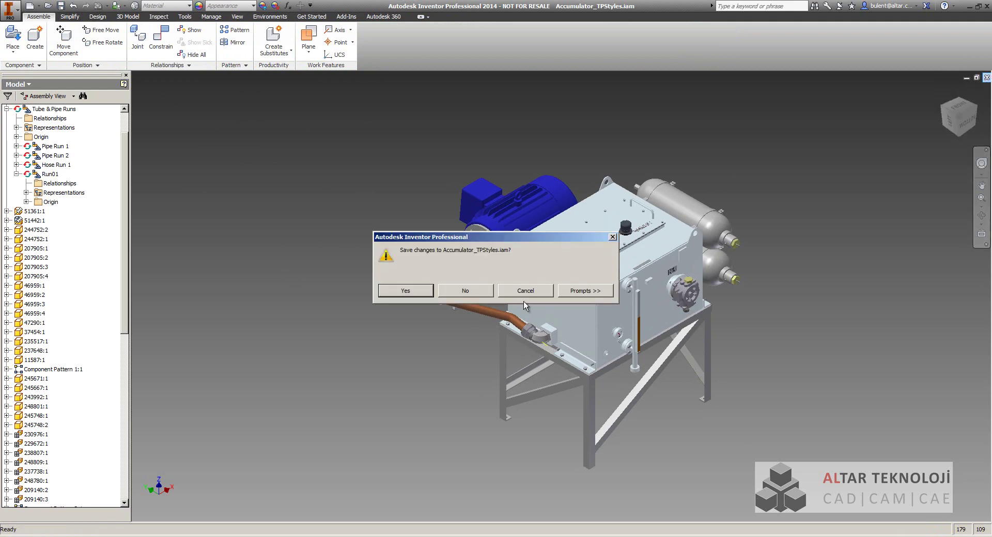
{"action": "left_click", "coordinate": [465, 291]}
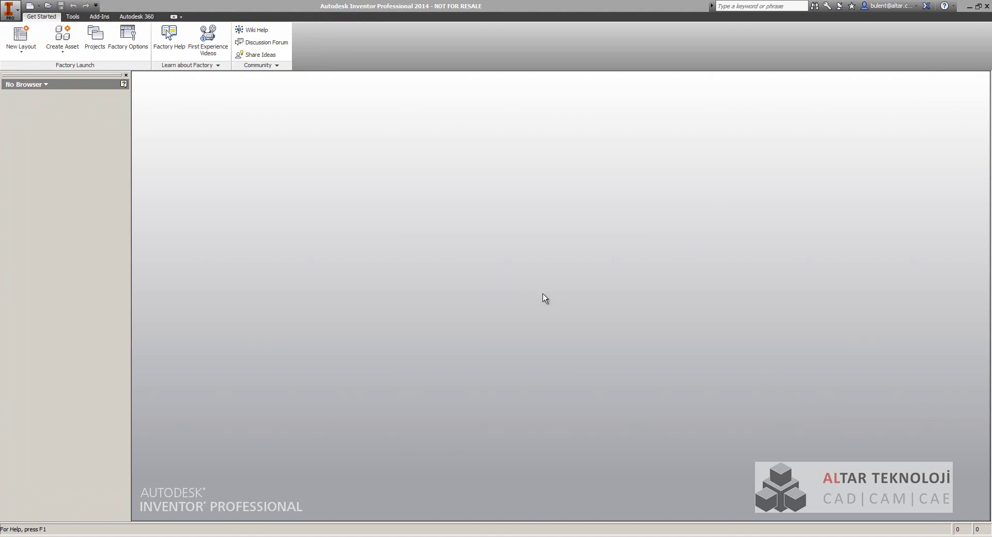
Open the part 90LongElbow.ipt from the Example_iparts folder inside Tube and Pipe
{"action": "left_click", "coordinate": [48, 6]}
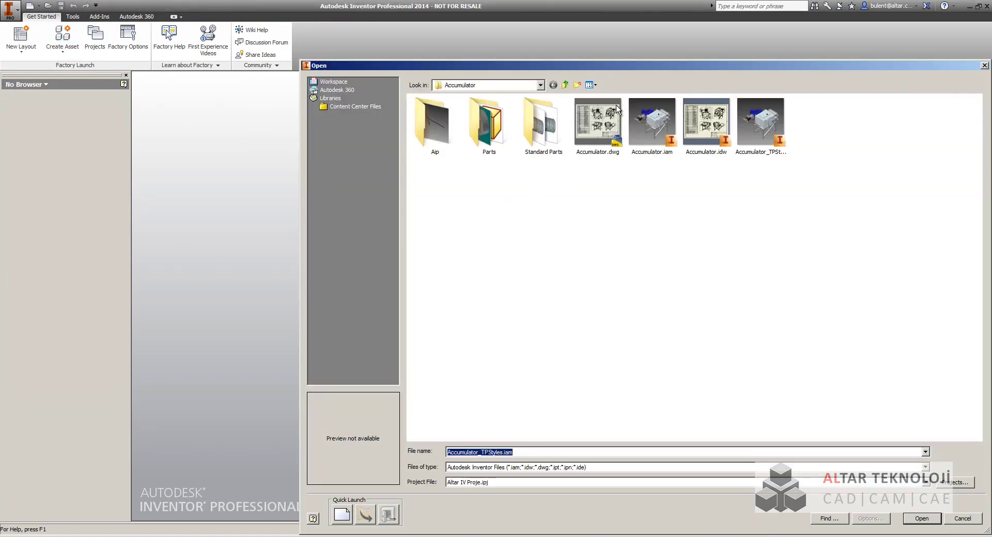
{"action": "left_click_drag", "start_coordinate": [593, 66], "coordinate": [493, 46]}
{"action": "left_click", "coordinate": [466, 64]}
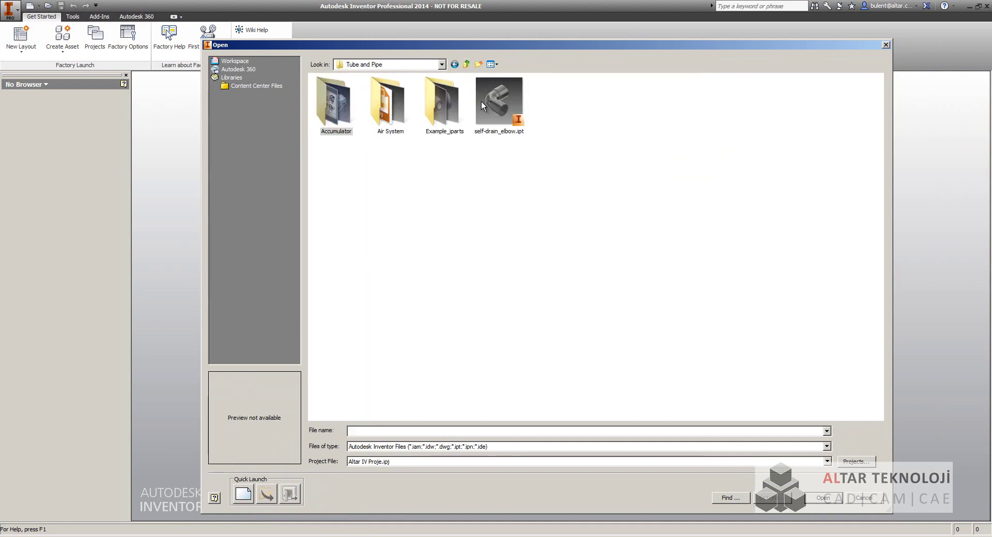
{"action": "left_click", "coordinate": [454, 124]}
{"action": "double_click", "coordinate": [456, 111]}
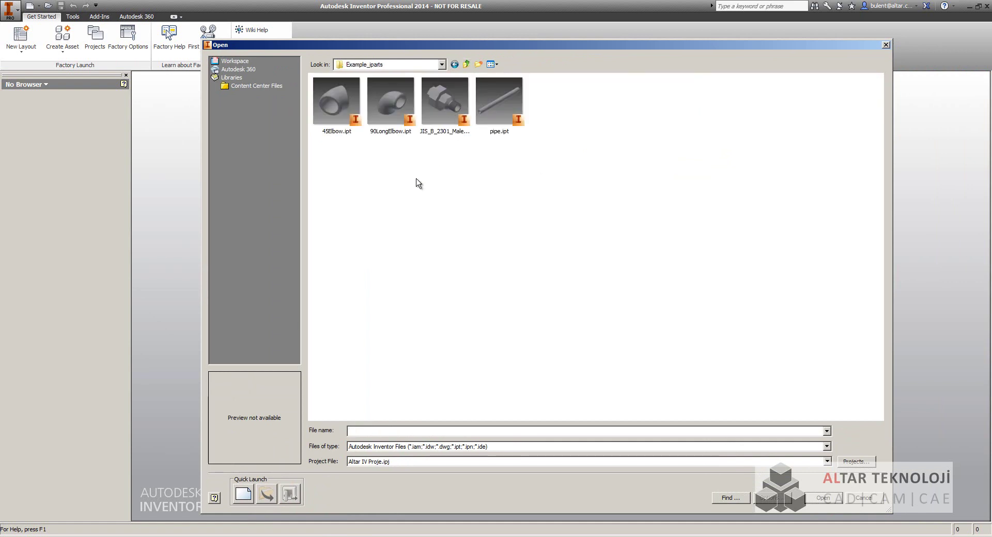
{"action": "left_click", "coordinate": [387, 120]}
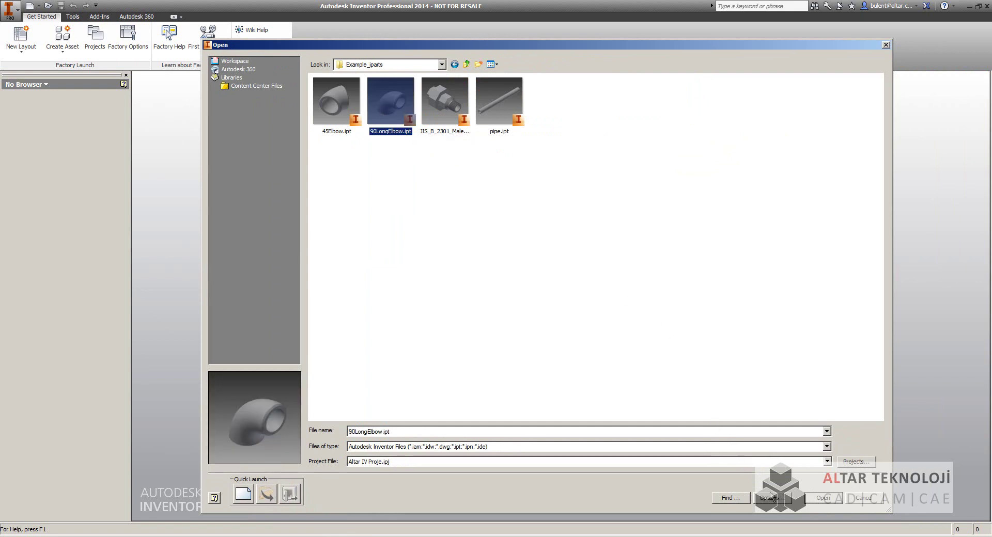
{"action": "left_click", "coordinate": [824, 498]}
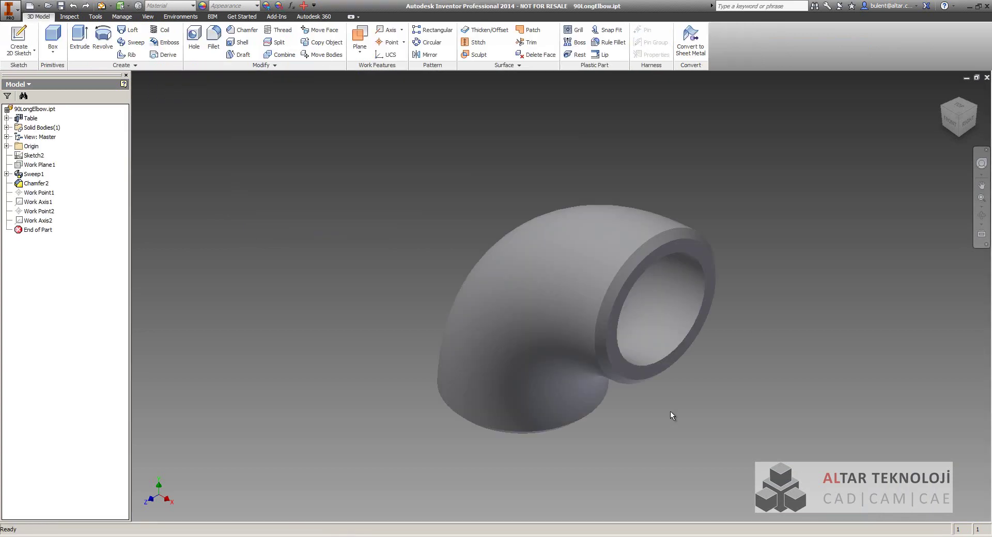
Start Tube & Pipe Authoring for the long elbow part and set its component type to Elbows
{"action": "key", "text": "F6"}
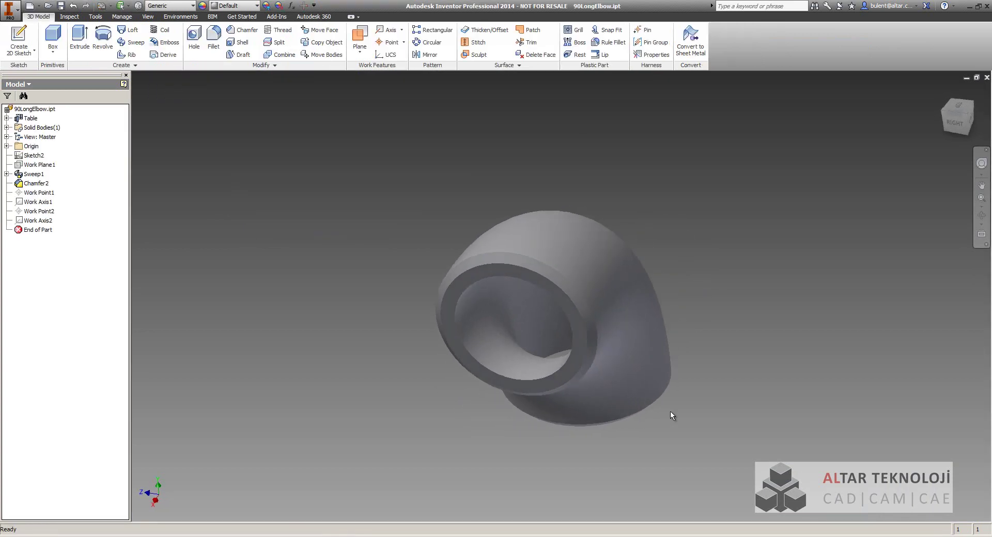
{"action": "key", "text": "F6"}
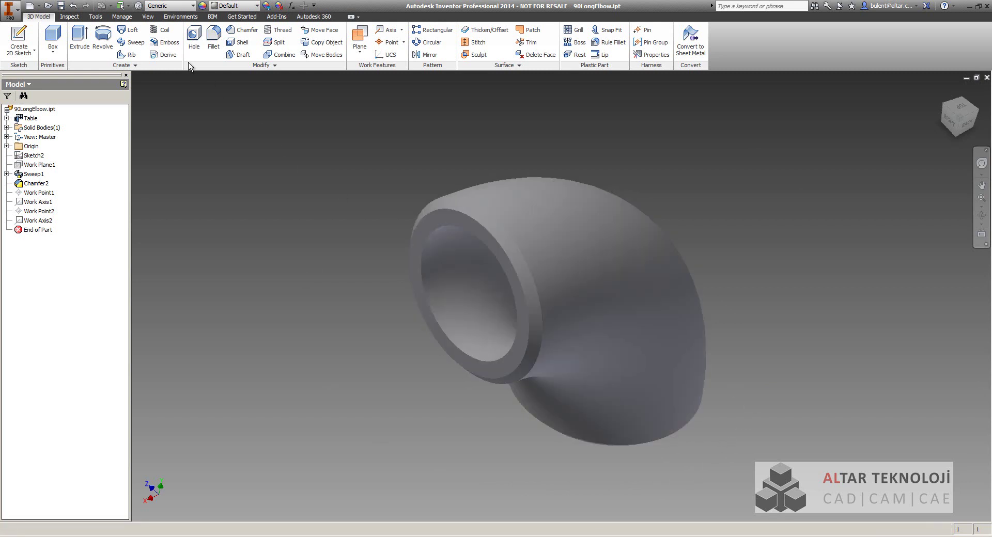
{"action": "left_click", "coordinate": [123, 17]}
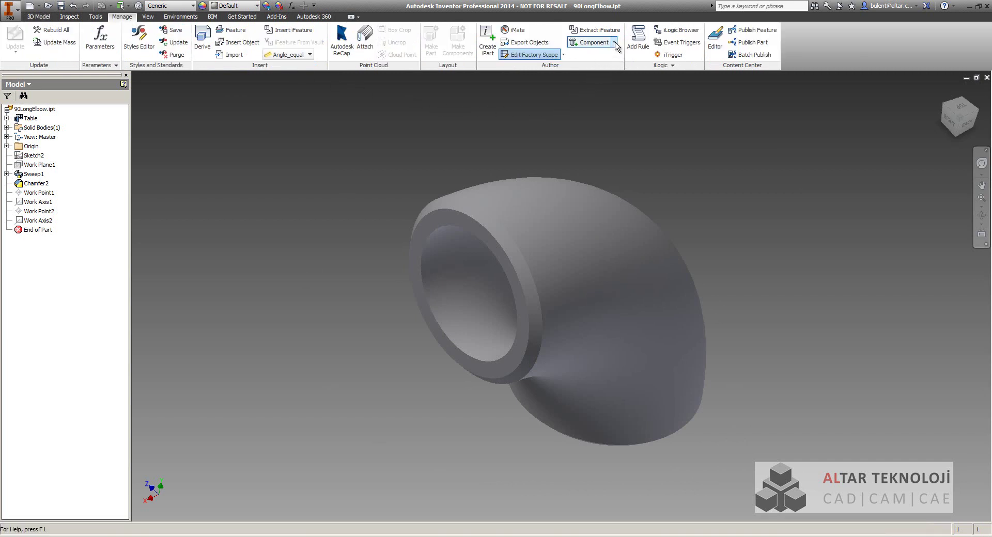
{"action": "left_click", "coordinate": [614, 42]}
{"action": "left_click", "coordinate": [608, 77]}
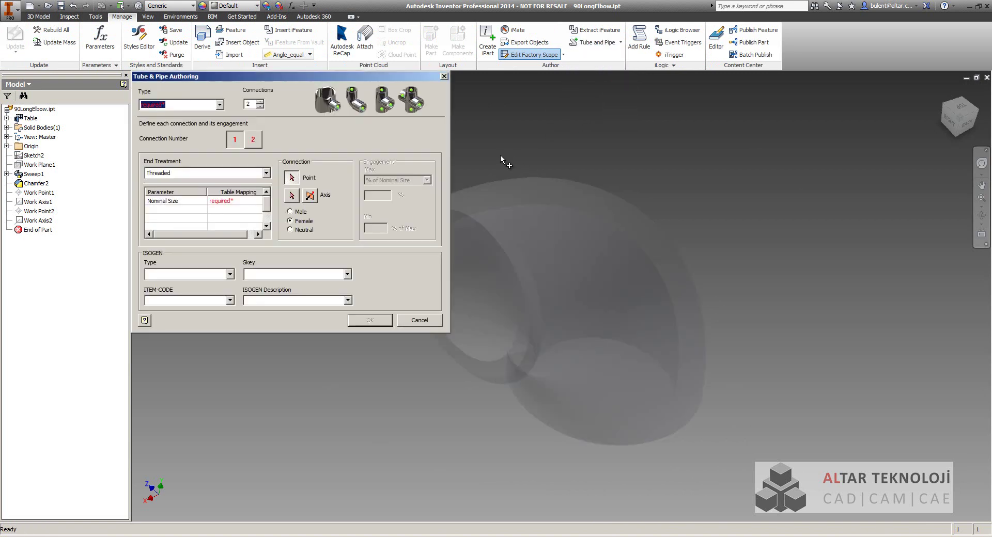
{"action": "left_click", "coordinate": [220, 106]}
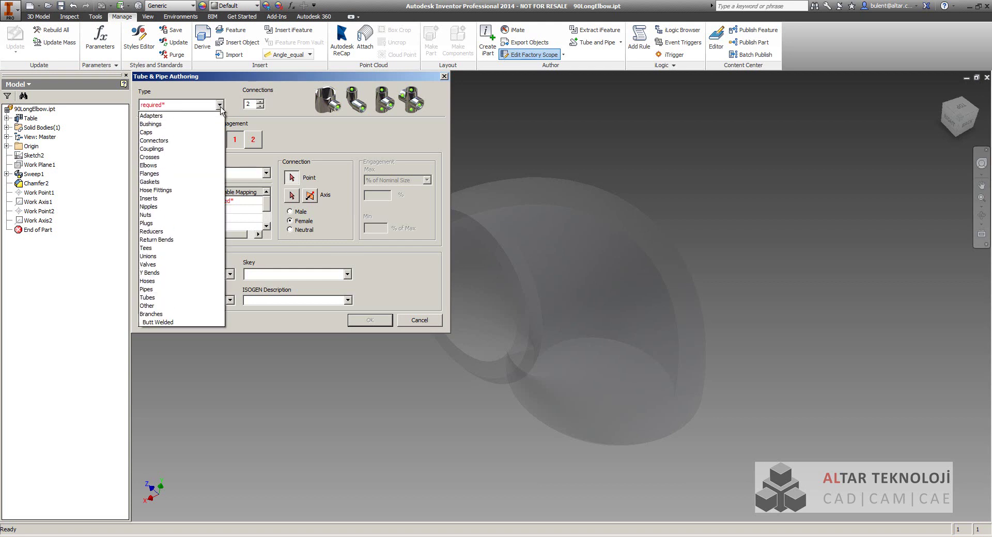
{"action": "left_click", "coordinate": [186, 166]}
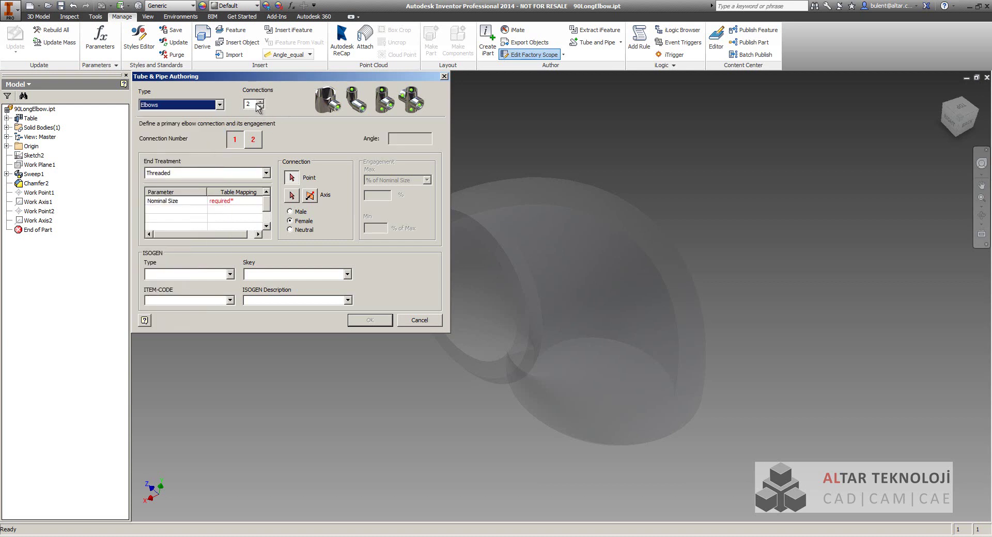
Set the end treatment of connection 1 to Welded and map its Nominal Size parameter to NPS
{"action": "middle_click_drag", "start_coordinate": [523, 169], "coordinate": [656, 166], "text": "shift"}
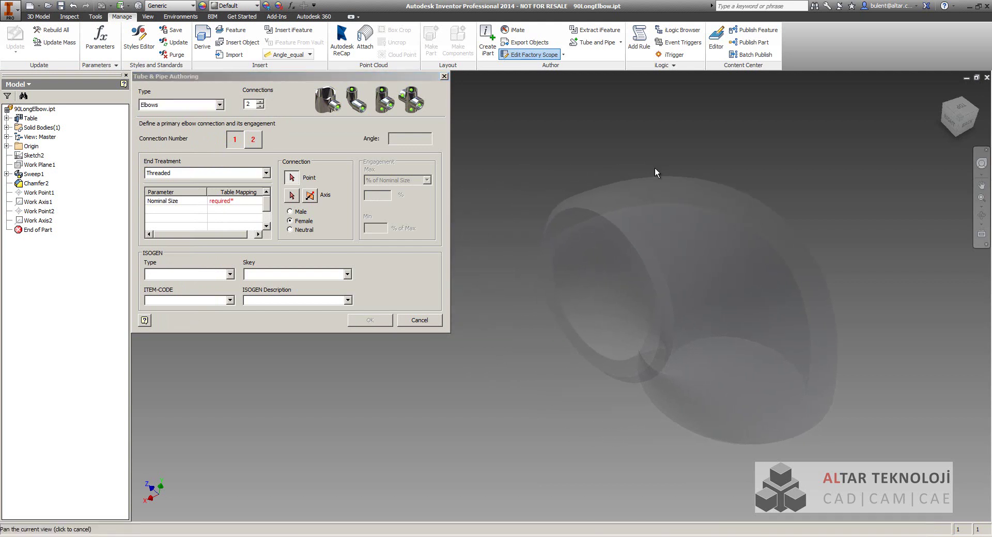
{"action": "left_click", "coordinate": [193, 174]}
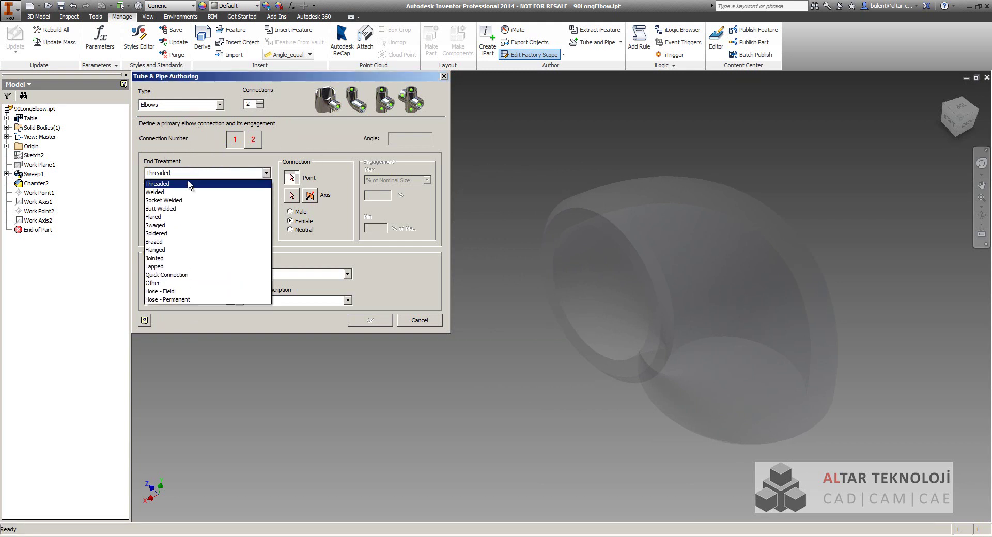
{"action": "left_click", "coordinate": [189, 192]}
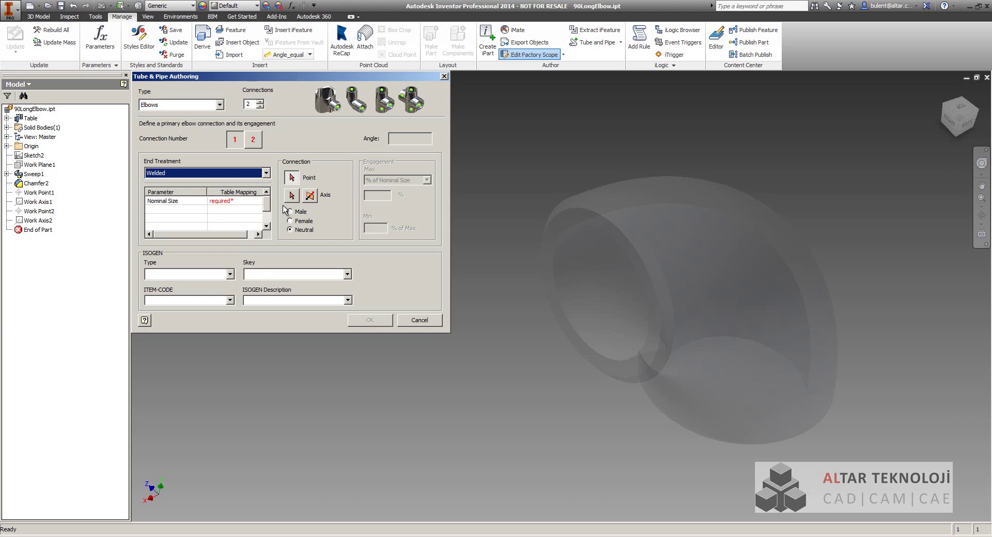
{"action": "left_click", "coordinate": [238, 204]}
{"action": "left_click", "coordinate": [239, 204]}
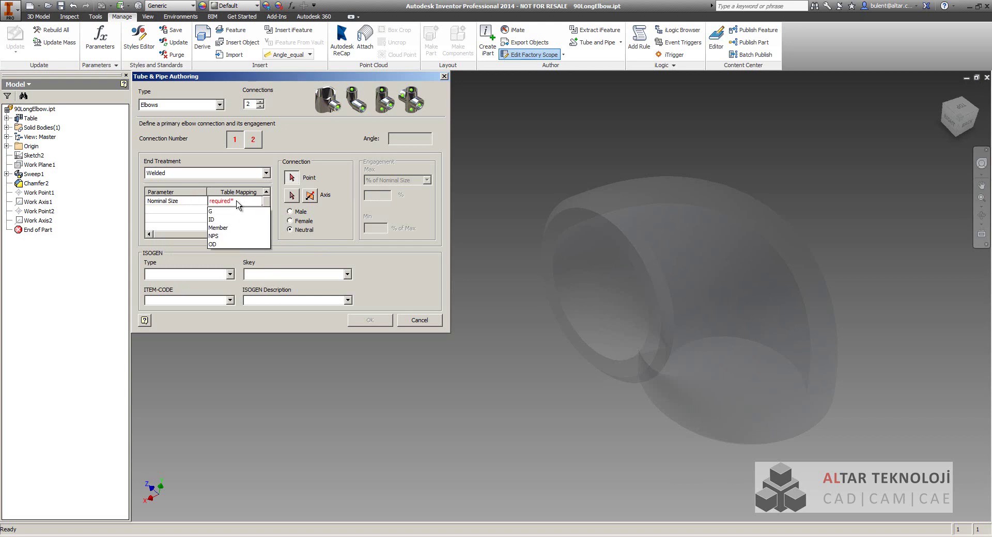
{"action": "left_click", "coordinate": [228, 238]}
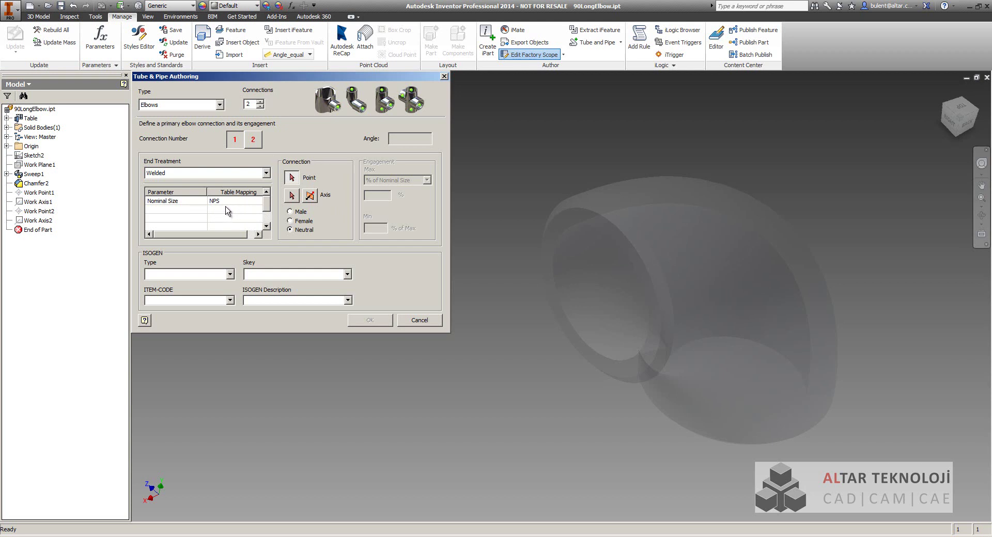
Define connection 1 of the elbow with Work Point1 as its connection point and Work Axis1 as its axis
{"action": "left_click", "coordinate": [292, 181]}
{"action": "middle_click_drag", "start_coordinate": [503, 328], "coordinate": [528, 329]}
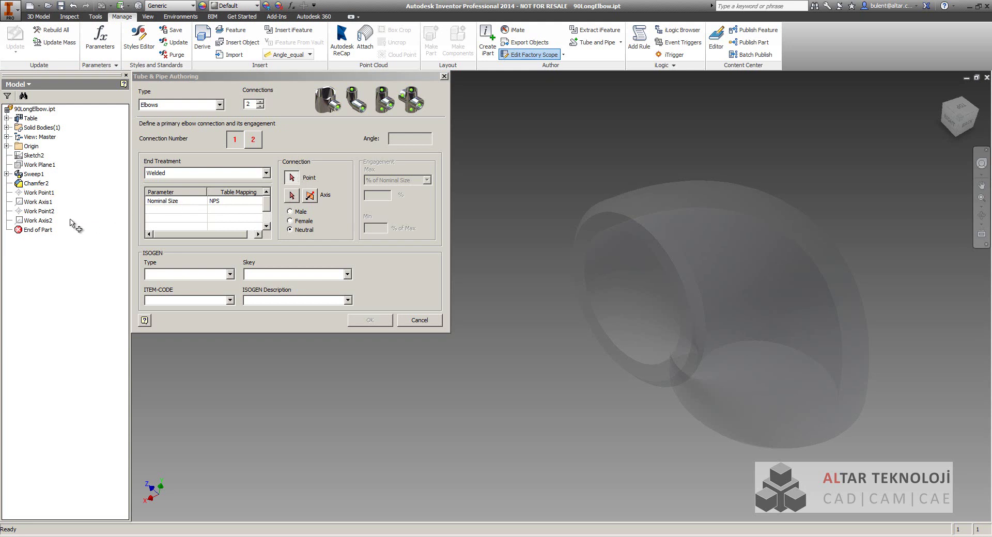
{"action": "left_click", "coordinate": [41, 193]}
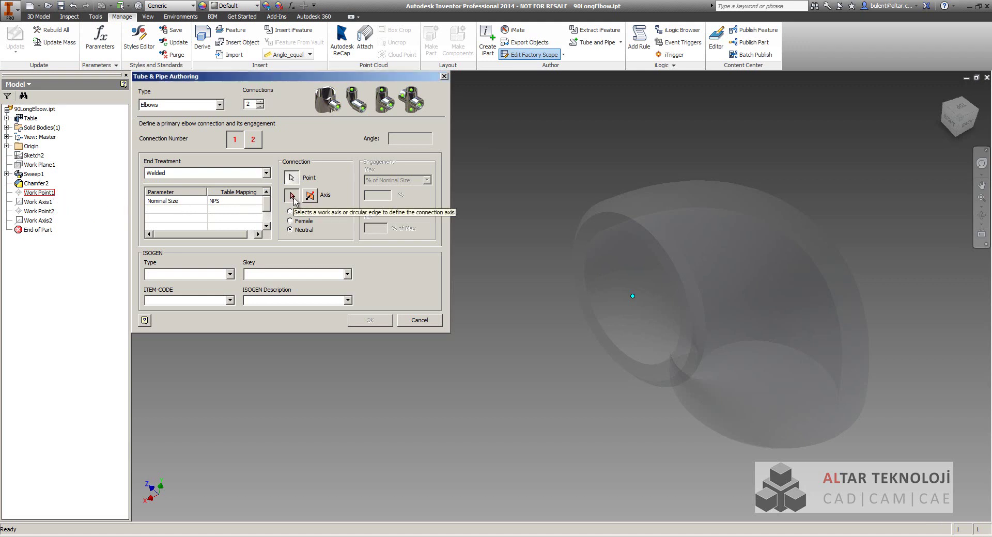
{"action": "left_click", "coordinate": [47, 203]}
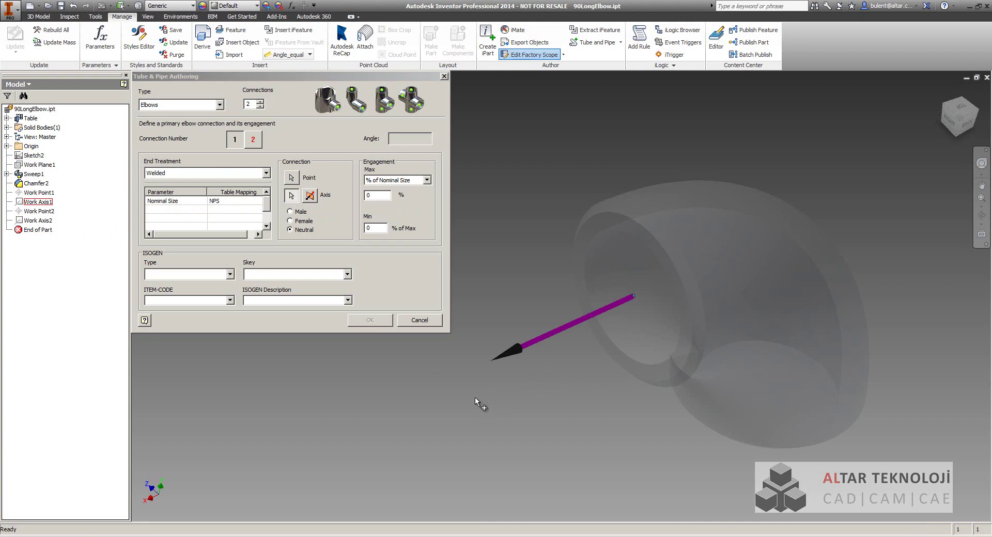
Make connection 1 Female and set its maximum engagement type to Distance
{"action": "left_click", "coordinate": [293, 222]}
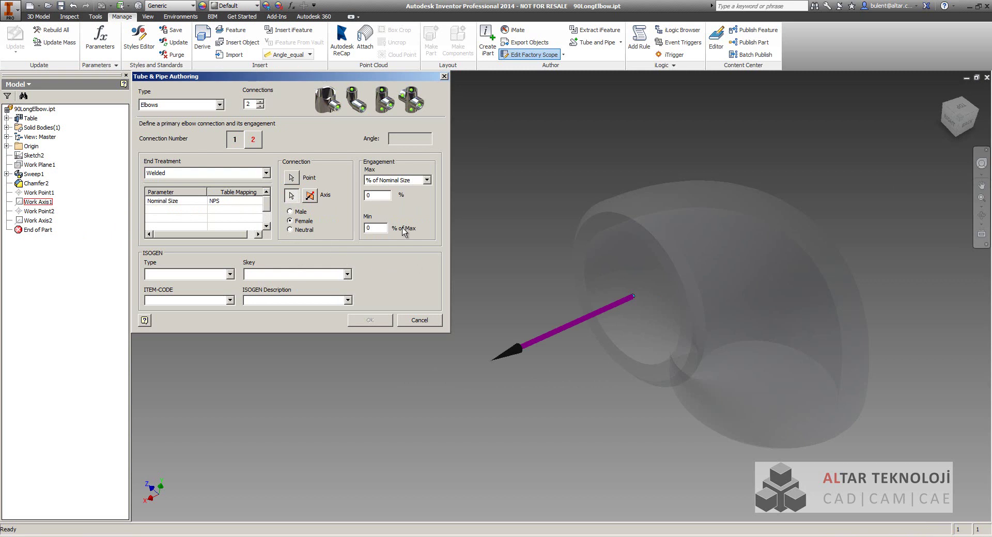
{"action": "left_click", "coordinate": [397, 179]}
{"action": "left_click", "coordinate": [395, 198]}
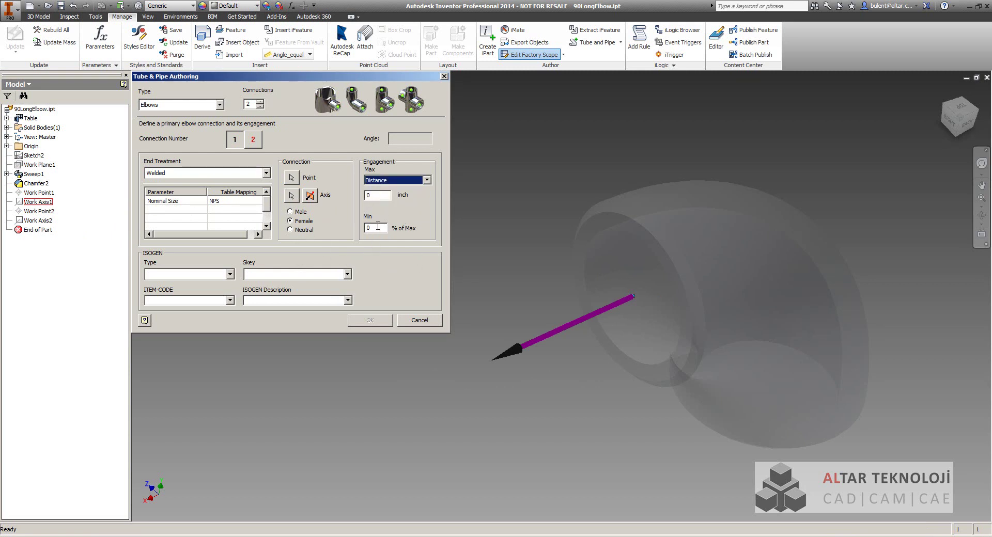
Define connection 2 of the elbow with Work Point2 as its connection point and Work Axis2 as its axis
{"action": "left_click", "coordinate": [257, 146]}
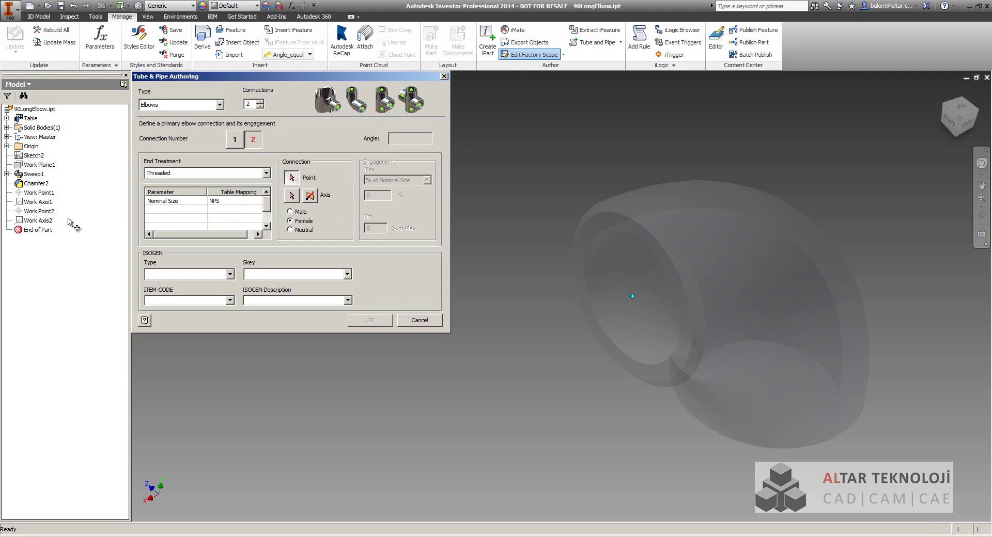
{"action": "left_click", "coordinate": [38, 212]}
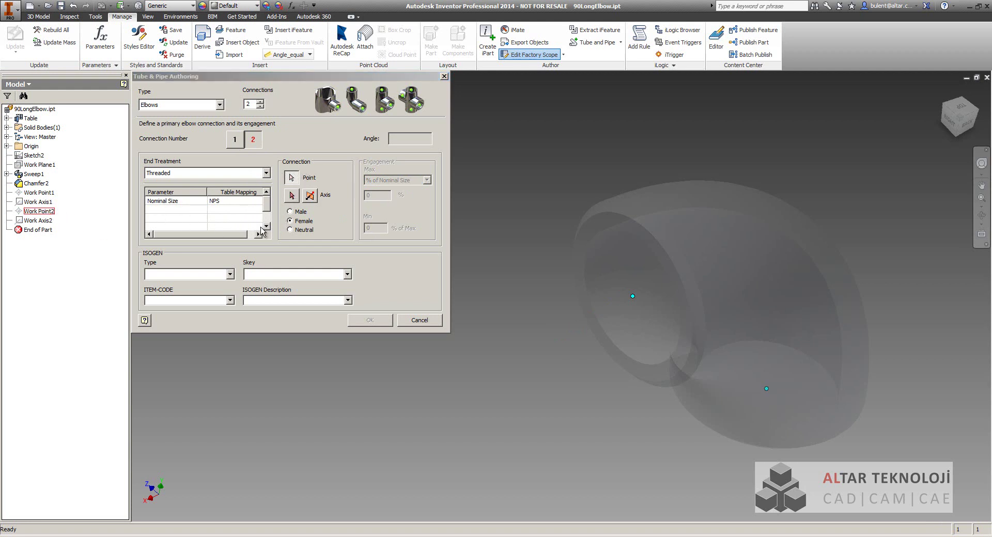
{"action": "left_click", "coordinate": [292, 196]}
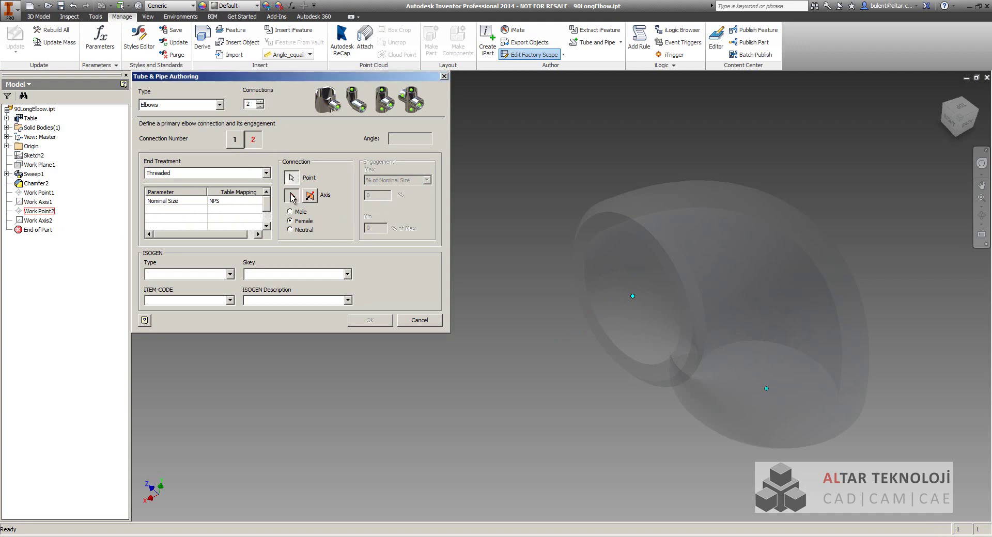
{"action": "left_click", "coordinate": [45, 222]}
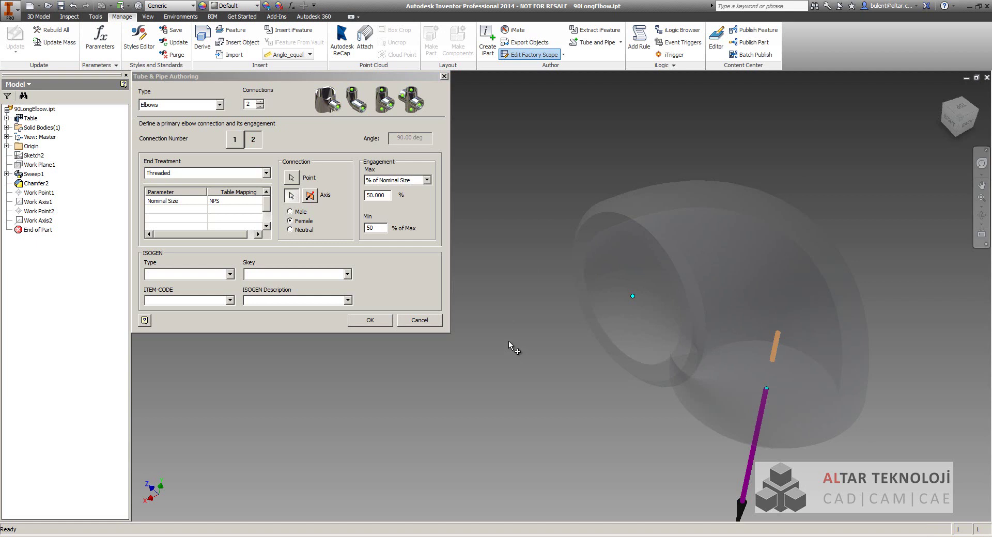
Set connection 2's maximum engagement to a Distance of 0 inch and its minimum engagement to 0% of Max
{"action": "left_click", "coordinate": [411, 181]}
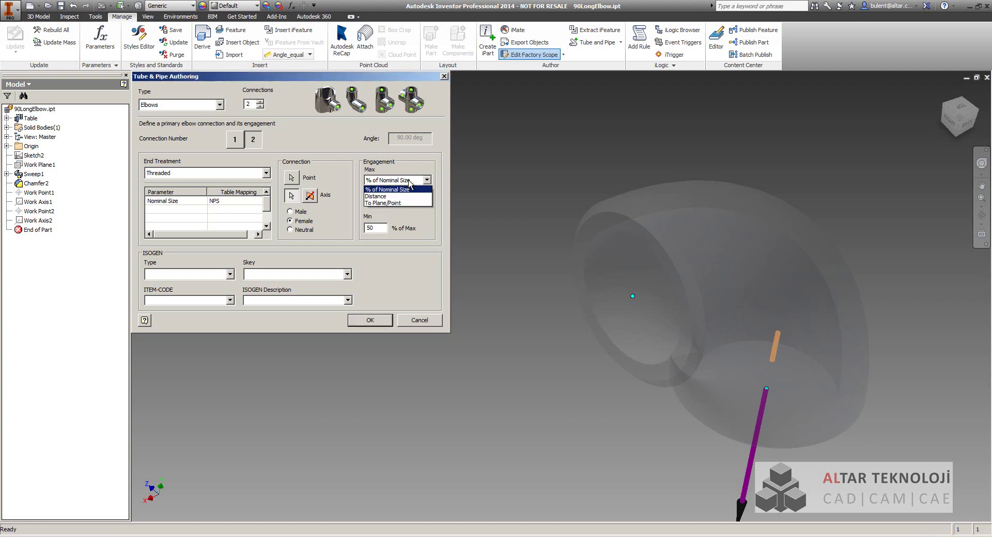
{"action": "left_click", "coordinate": [399, 198]}
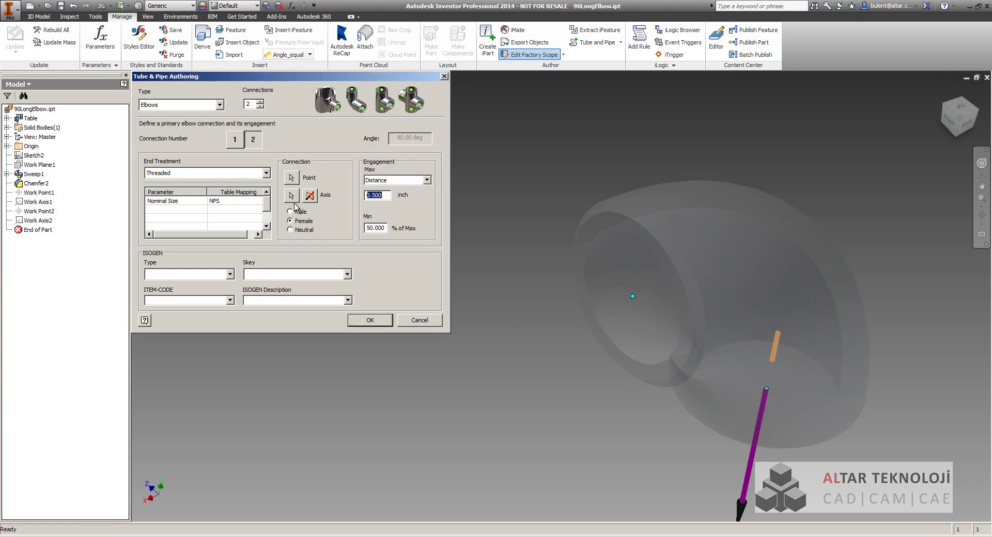
{"action": "type", "text": "0"}
{"action": "key", "text": "Tab"}
{"action": "type", "text": "0"}
Set the ISOGEN type to ELBOW and enter 90 45 LLR as the ITEM-CODE
{"action": "left_click", "coordinate": [348, 302]}
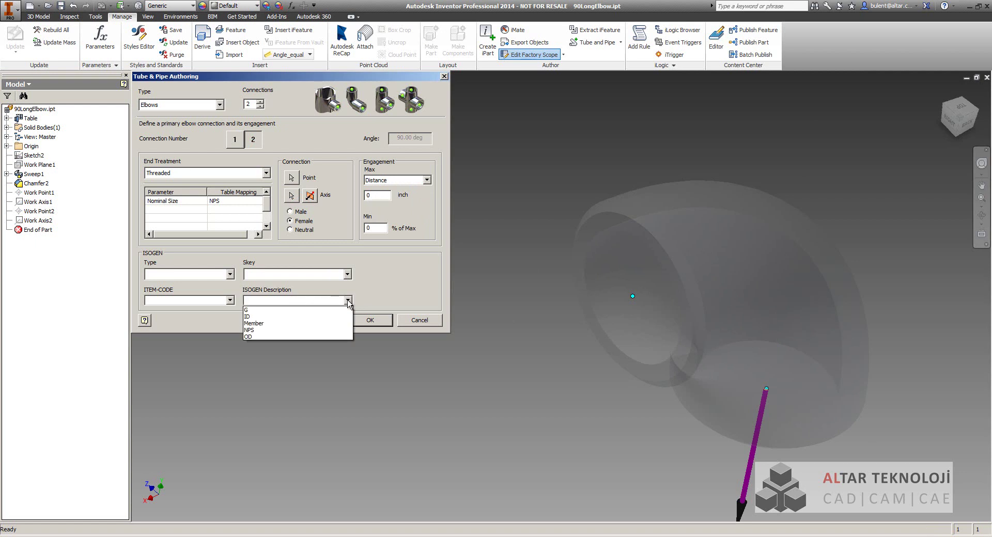
{"action": "left_click", "coordinate": [363, 288]}
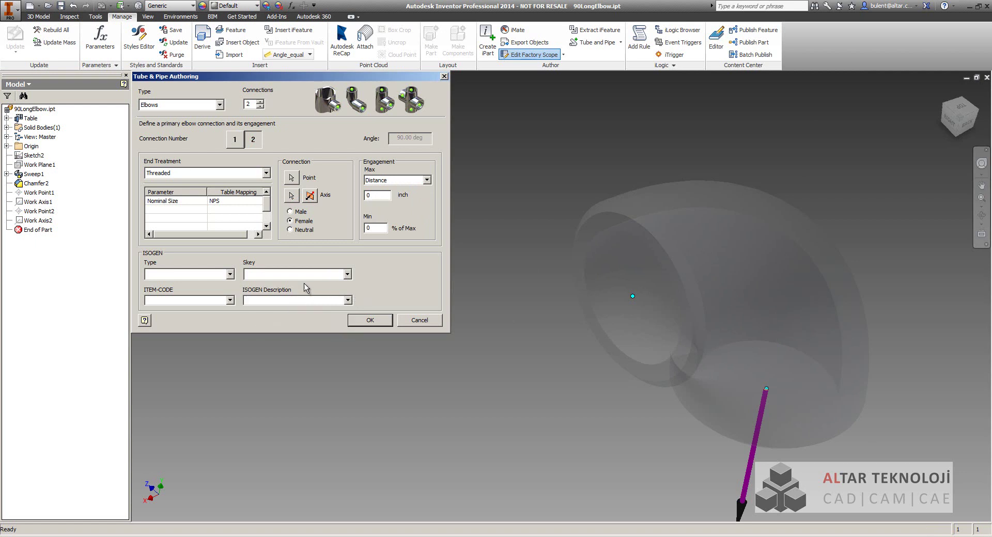
{"action": "left_click", "coordinate": [230, 275]}
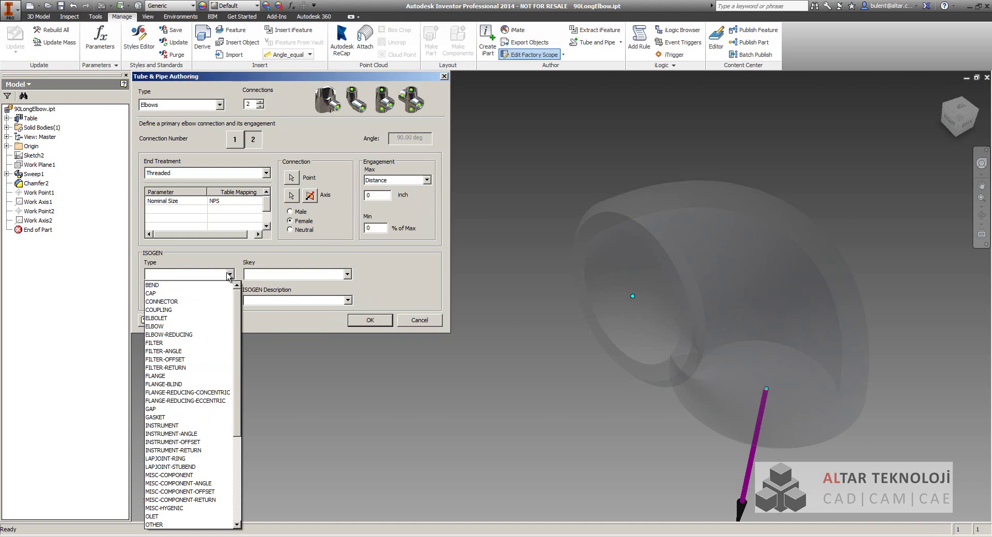
{"action": "left_click", "coordinate": [204, 327]}
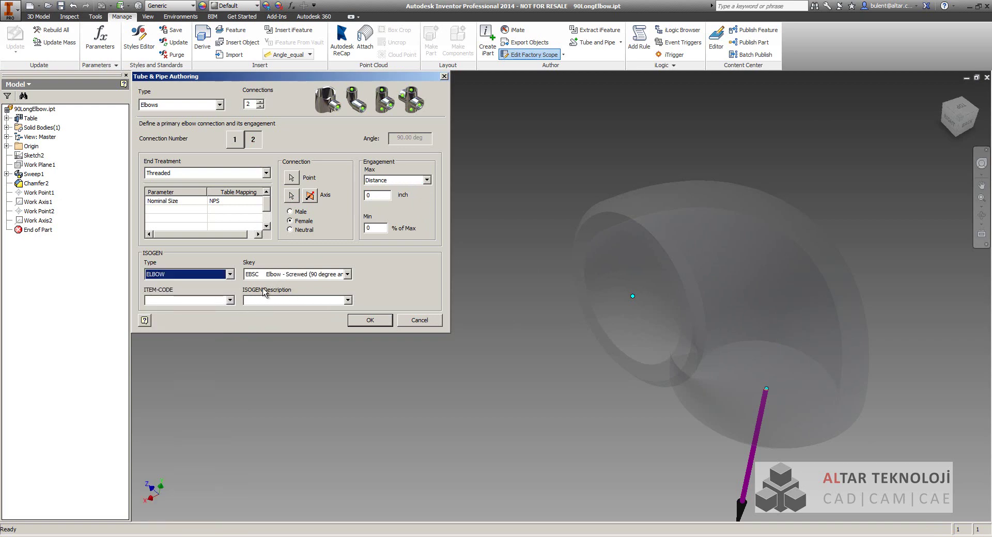
{"action": "left_click", "coordinate": [213, 301]}
{"action": "left_click", "coordinate": [231, 302]}
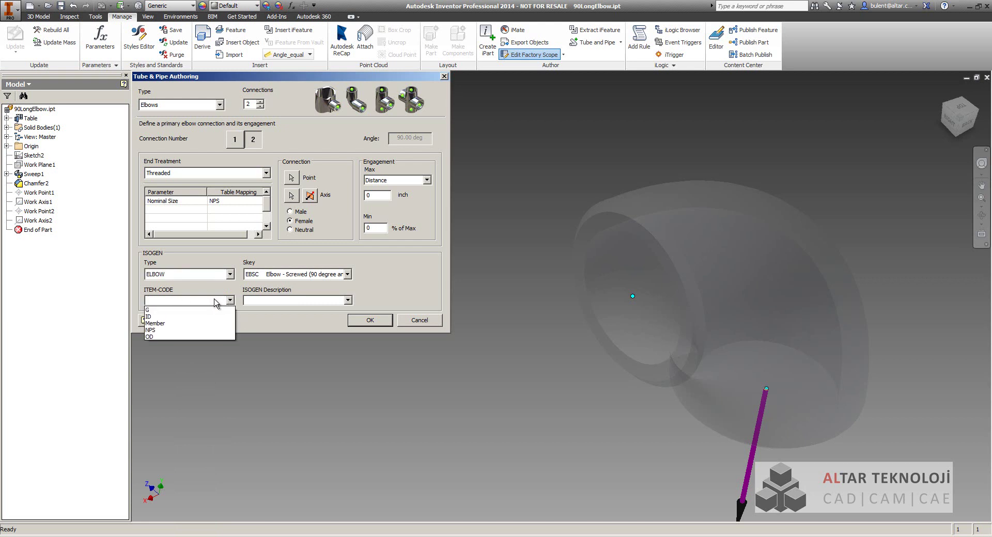
{"action": "left_click", "coordinate": [215, 300]}
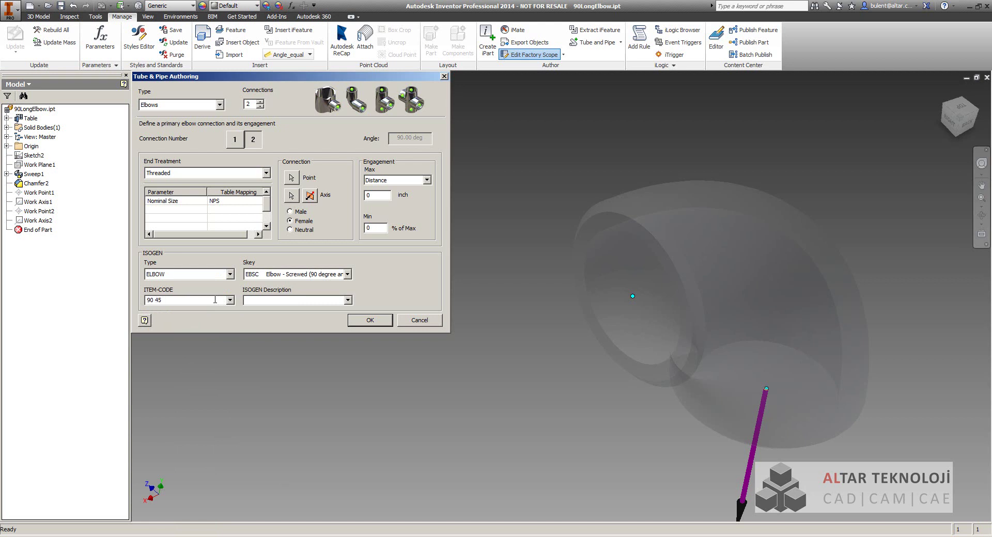
{"action": "type", "text": "90 45 LLR"}
Enter ELBOW 90 45 DEGREE BW ASTM A043 WPF316 SCH.40 as the ISOGEN description
{"action": "left_click", "coordinate": [347, 301]}
{"action": "left_click", "coordinate": [348, 301]}
{"action": "type", "text": "EE BW ASTM A0"}
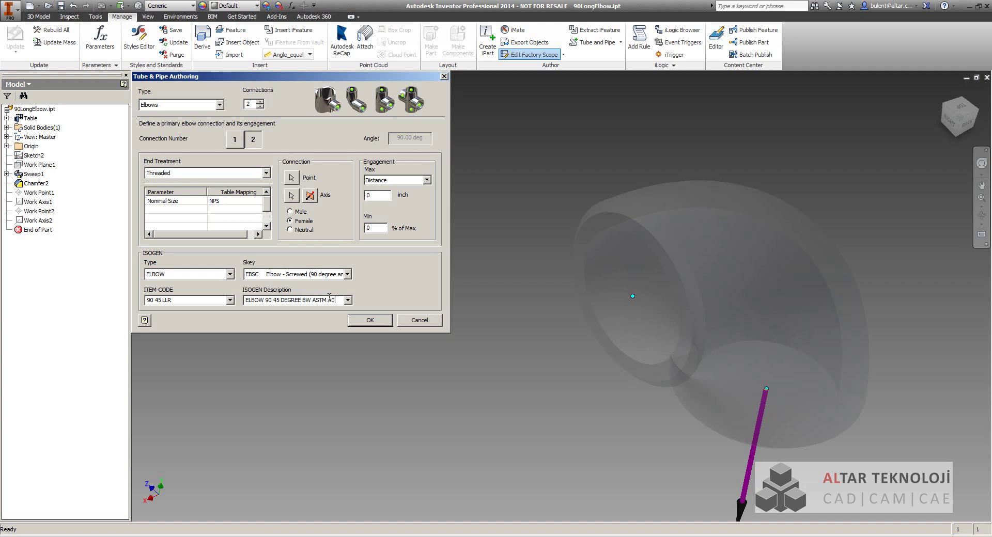
{"action": "type", "text": "43 WPF316 SCH.40"}
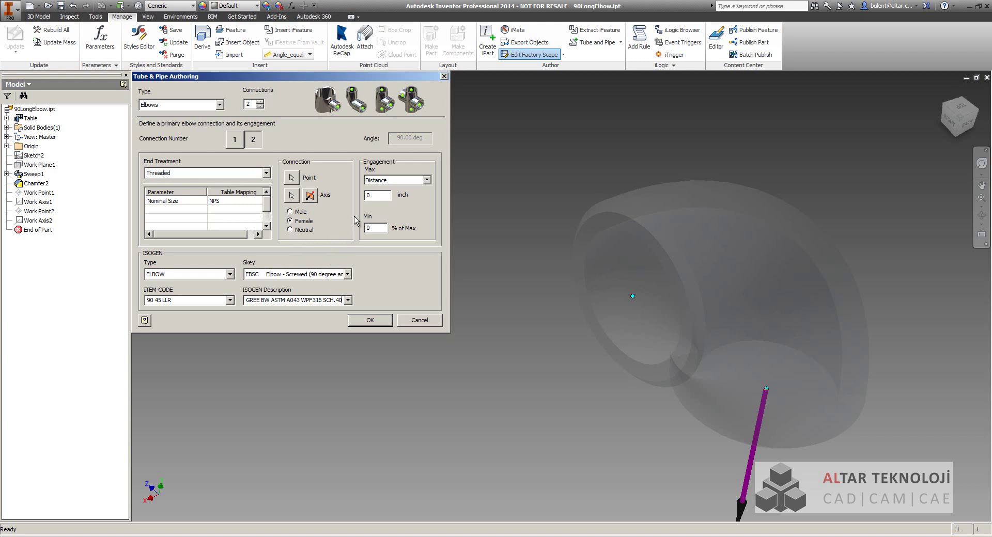
Check the settings of connections 1 and 2, complete the elbow's authoring, and close the 90LongElbow part
{"action": "left_click", "coordinate": [238, 140]}
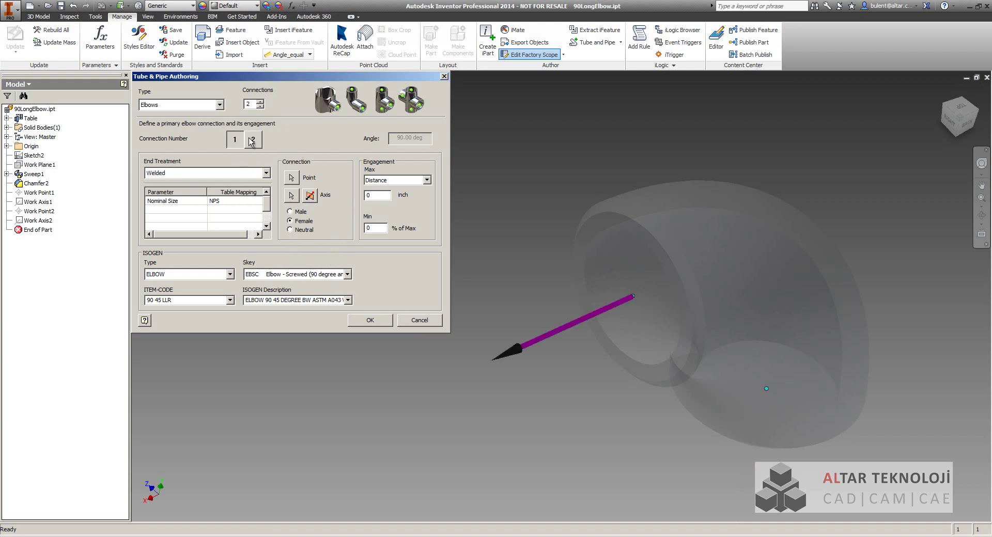
{"action": "left_click", "coordinate": [253, 140]}
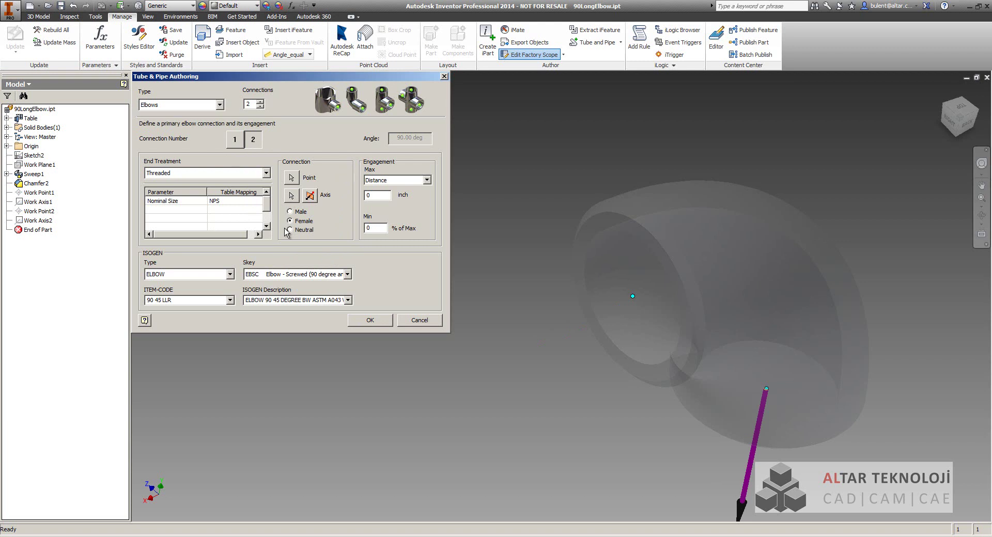
{"action": "left_click", "coordinate": [383, 322]}
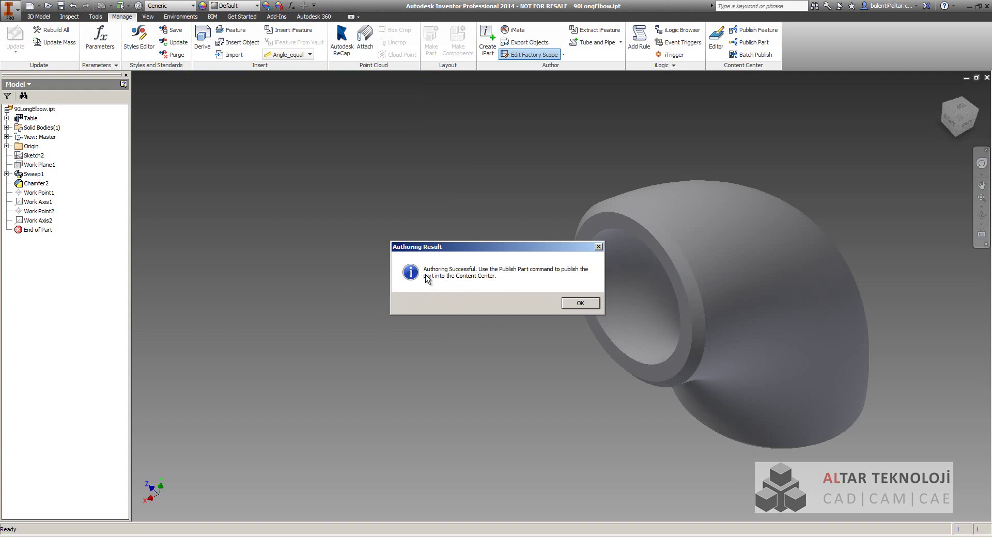
{"action": "left_click", "coordinate": [584, 308]}
{"action": "key", "text": "Home"}
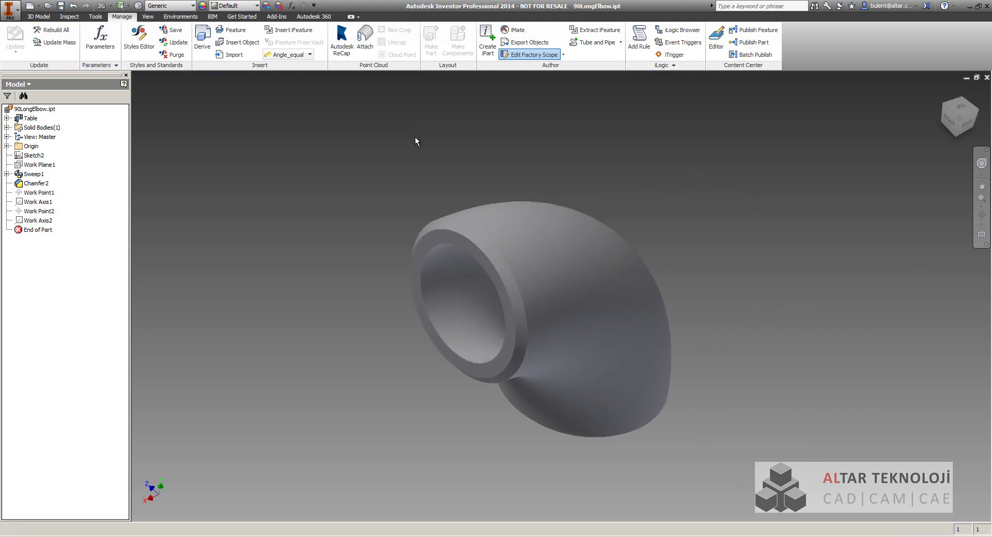
{"action": "left_click", "coordinate": [987, 78]}
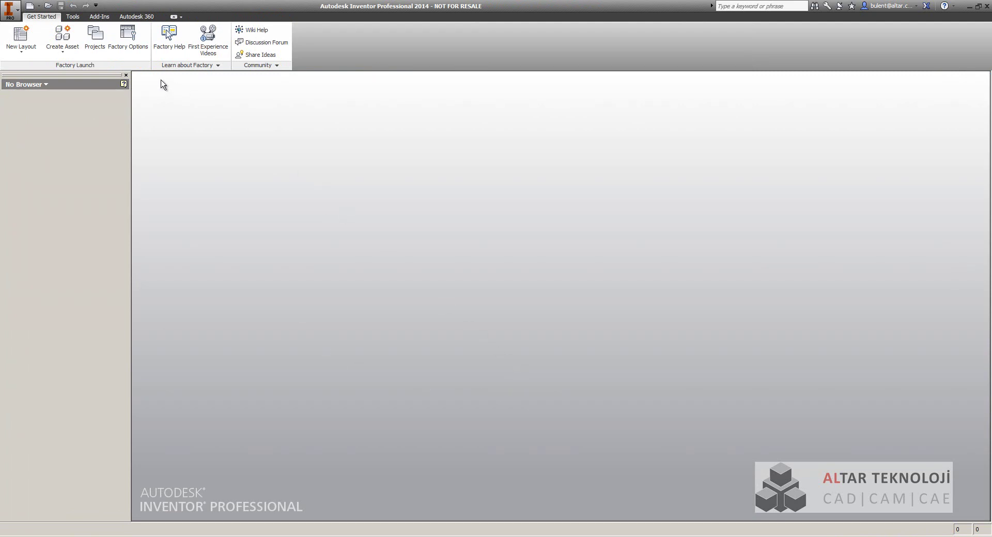
Open the Content Center library configuration of the active Altar IV Proje project and look through its library list
{"action": "left_click", "coordinate": [96, 42]}
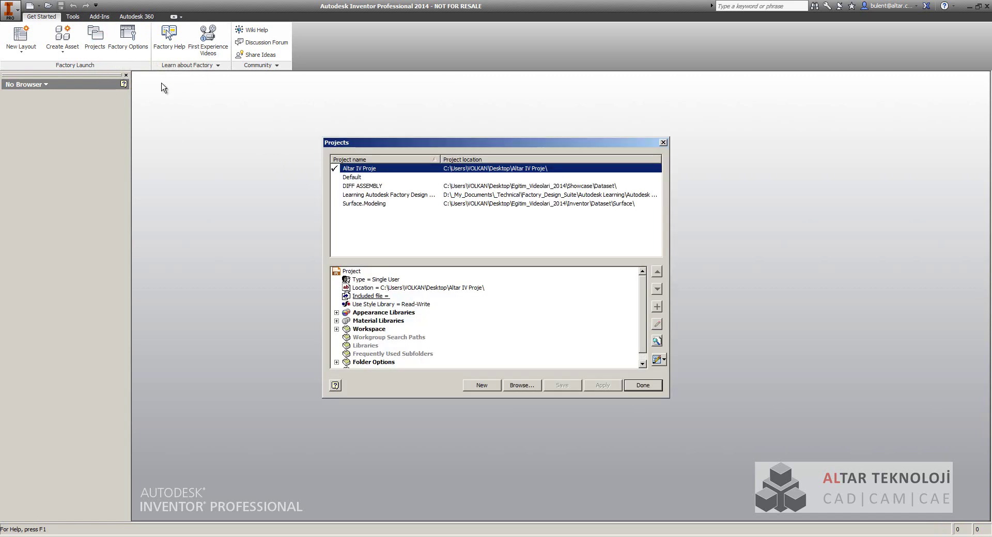
{"action": "left_click", "coordinate": [658, 360]}
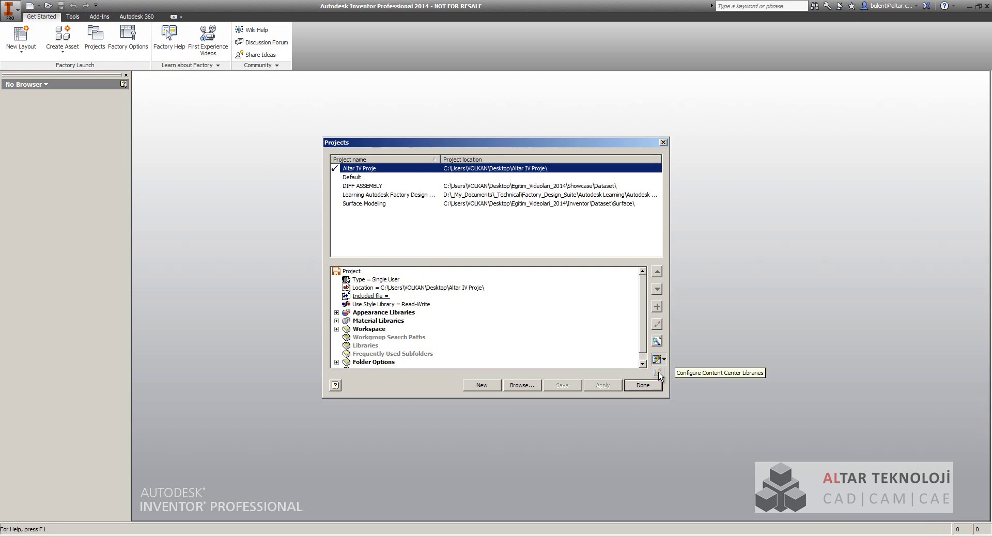
{"action": "left_click", "coordinate": [657, 373]}
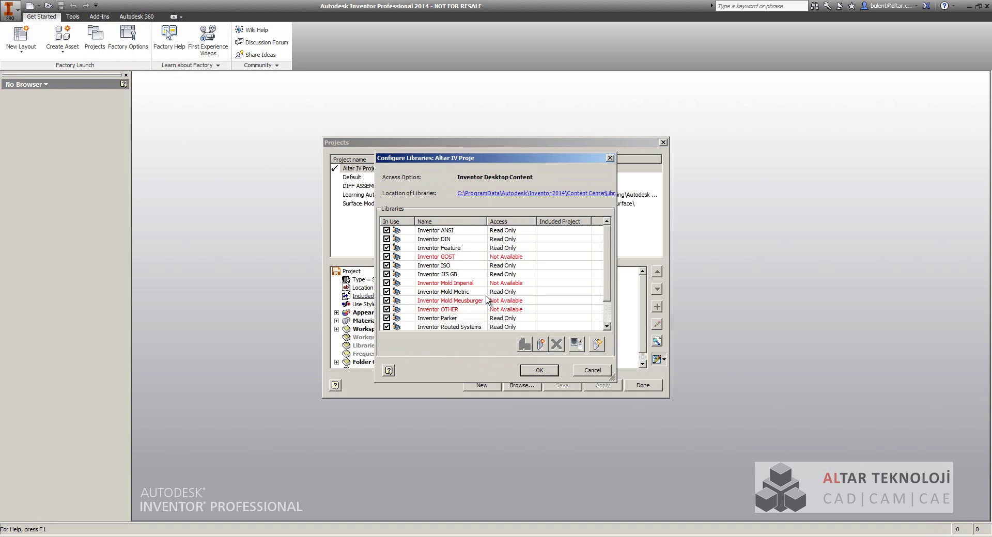
{"action": "left_click_drag", "start_coordinate": [609, 291], "coordinate": [606, 324]}
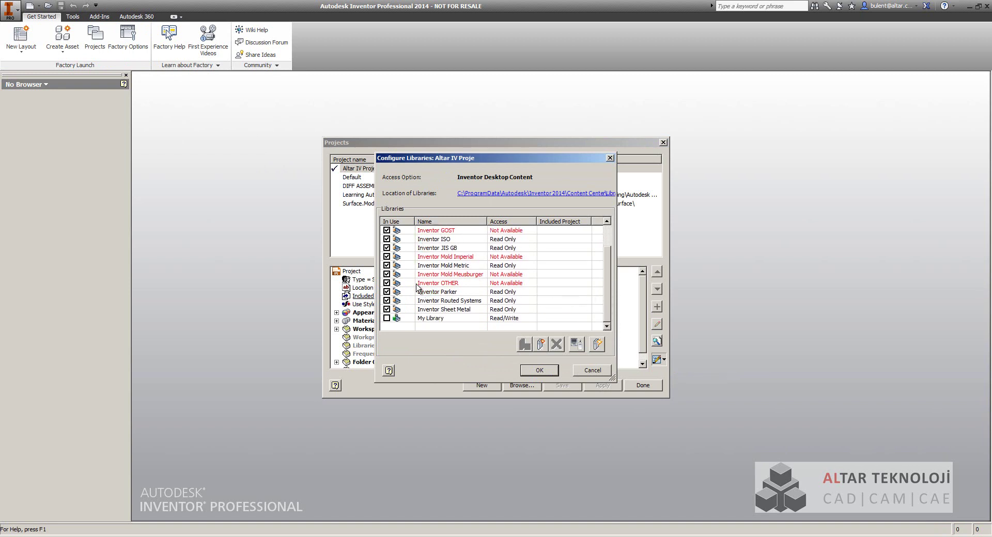
{"action": "mouse_move", "coordinate": [607, 286]}
{"action": "left_mouse_down"}
{"action": "mouse_move", "coordinate": [610, 261]}
{"action": "mouse_move", "coordinate": [609, 284]}
{"action": "left_mouse_up"}
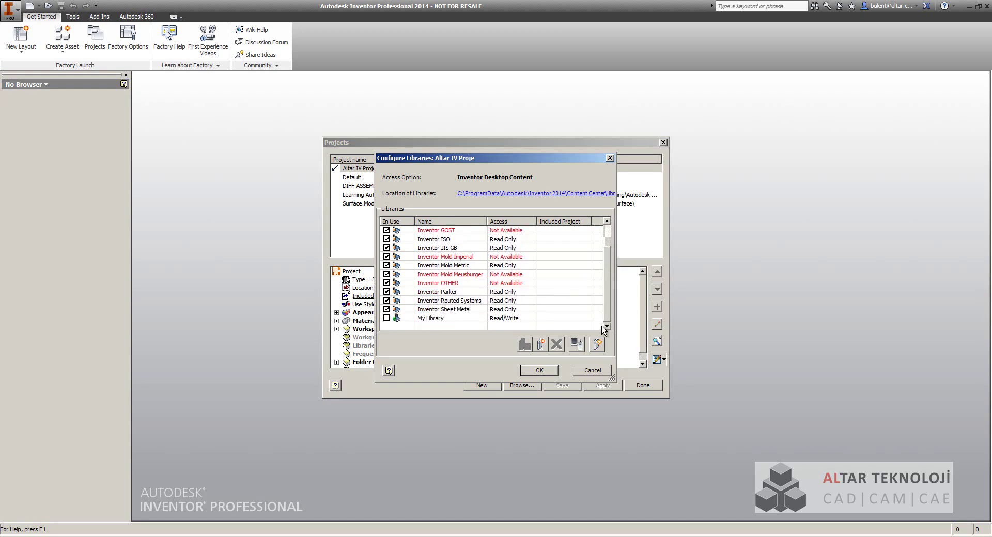
Create a new Content Center library with the display name My Tube and Pipe Library
{"action": "left_click", "coordinate": [541, 344]}
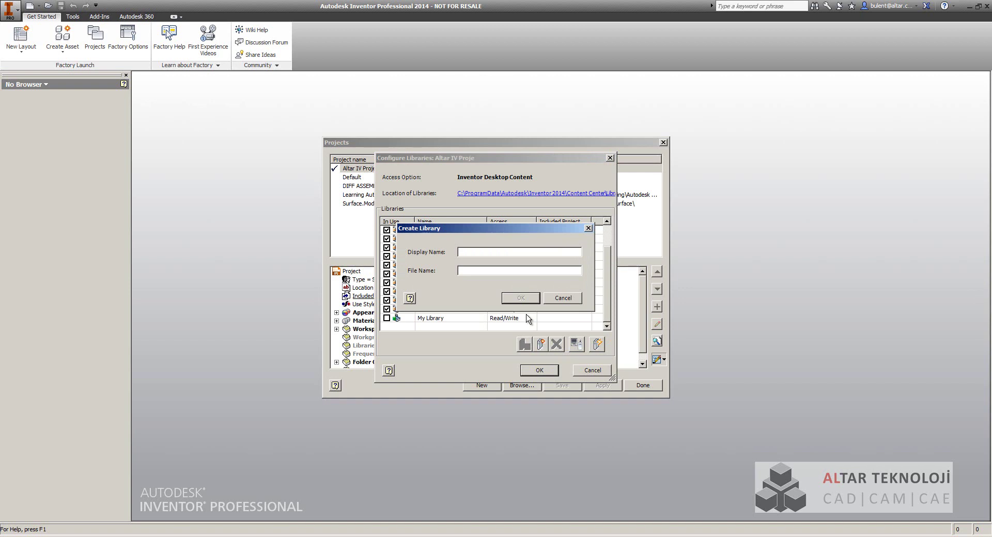
{"action": "type", "text": "M"}
{"action": "type", "text": "y Tube and Pipe Library"}
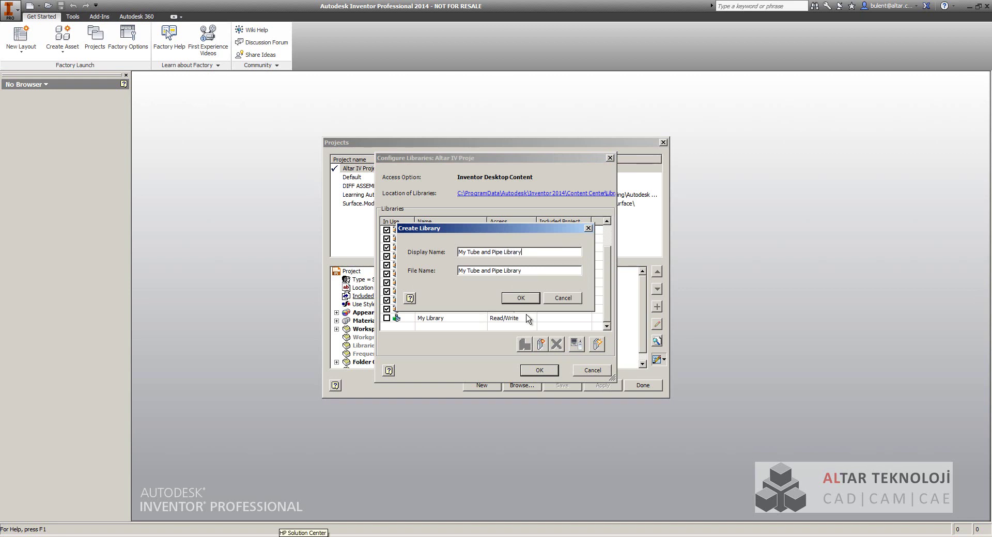
{"action": "key", "text": "Return"}
{"action": "scroll", "coordinate": [607, 306], "scroll_direction": "down", "scroll_amount": 2}
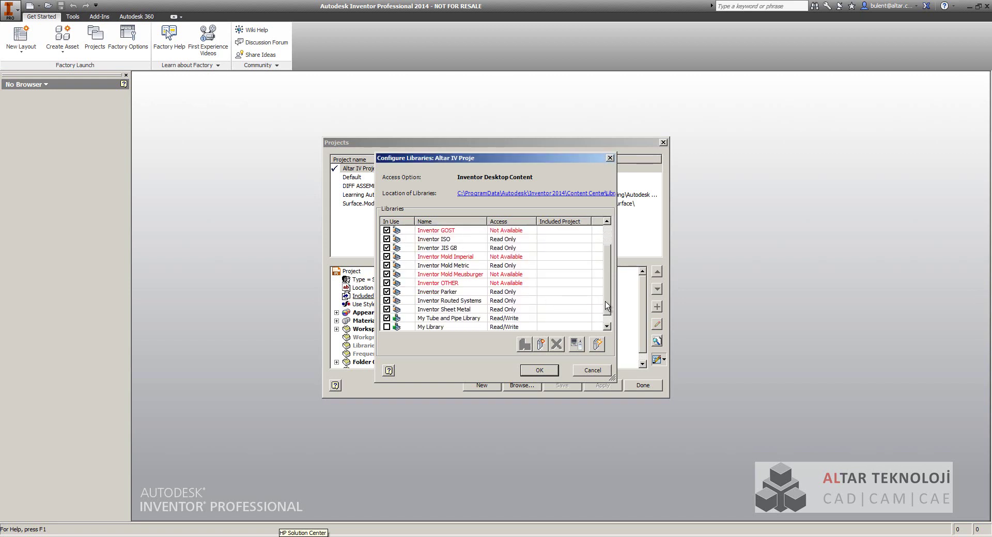
{"action": "scroll", "coordinate": [607, 306], "scroll_direction": "down", "scroll_amount": 1}
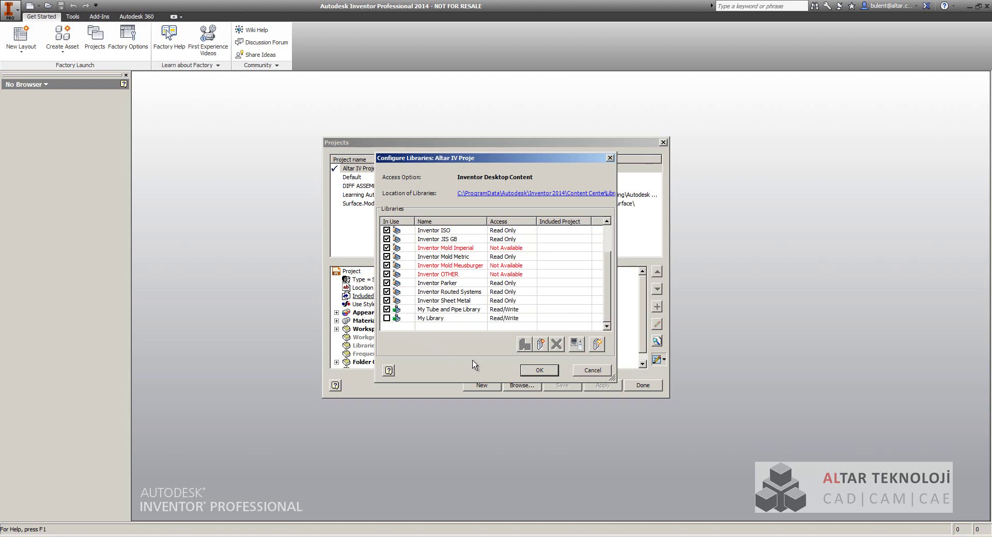
Accept the library configuration, save the Altar IV Proje project, and finish editing the projects
{"action": "left_click", "coordinate": [540, 372]}
{"action": "left_click", "coordinate": [539, 371]}
{"action": "left_click", "coordinate": [561, 387]}
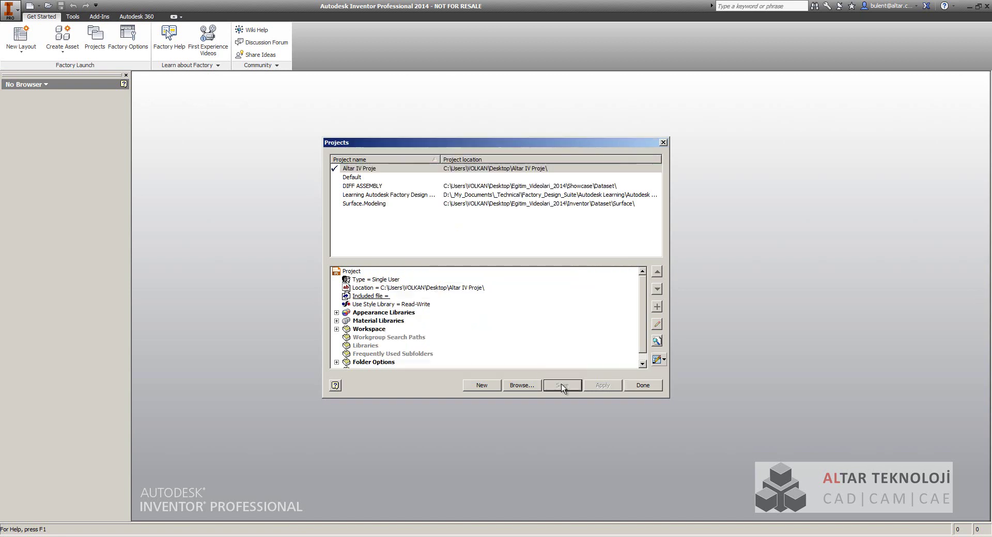
{"action": "left_click", "coordinate": [643, 385]}
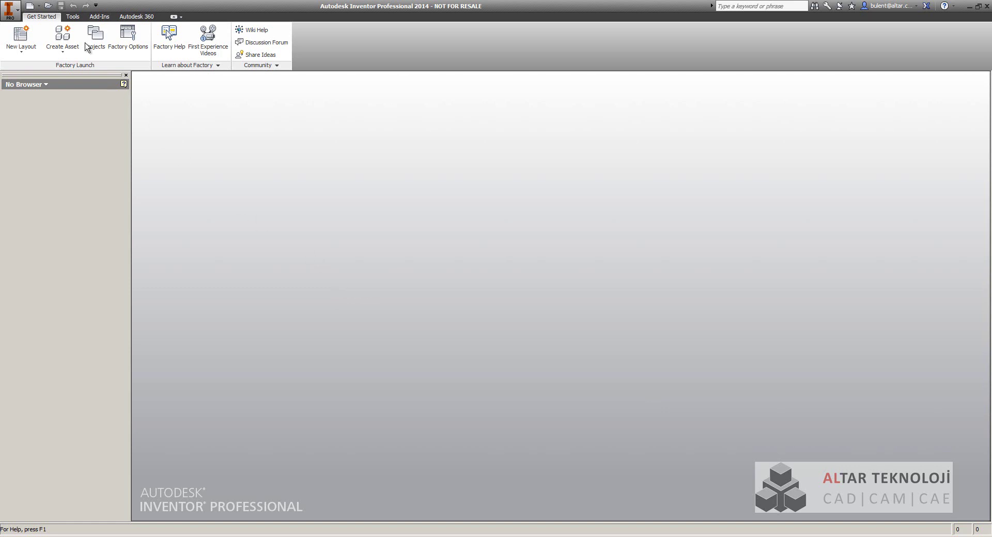
Open the 90LongElbow.ipt part from the Example_iparts folder inside Tube and Pipe
{"action": "left_click", "coordinate": [48, 6]}
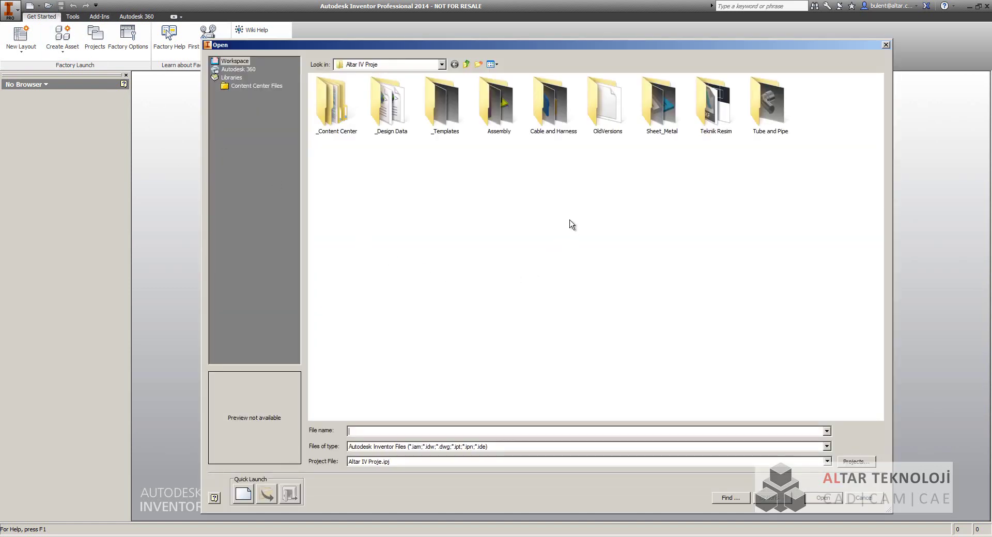
{"action": "double_click", "coordinate": [763, 114]}
{"action": "double_click", "coordinate": [439, 118]}
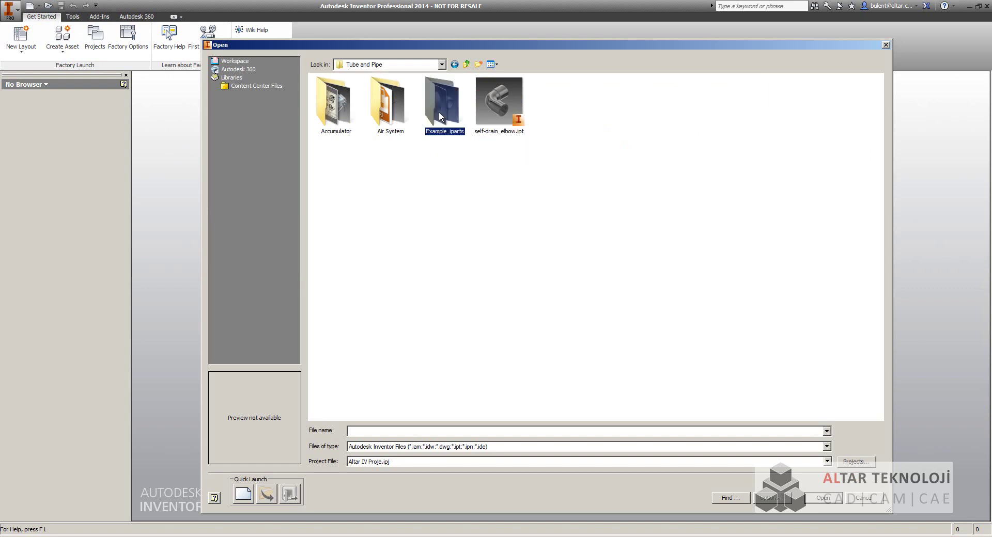
{"action": "left_click", "coordinate": [440, 117]}
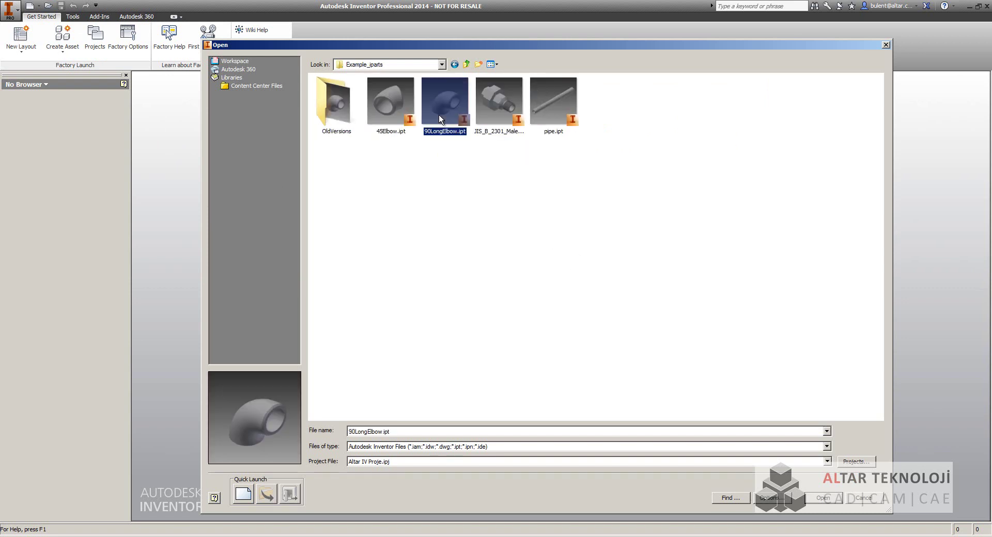
{"action": "left_click", "coordinate": [815, 500]}
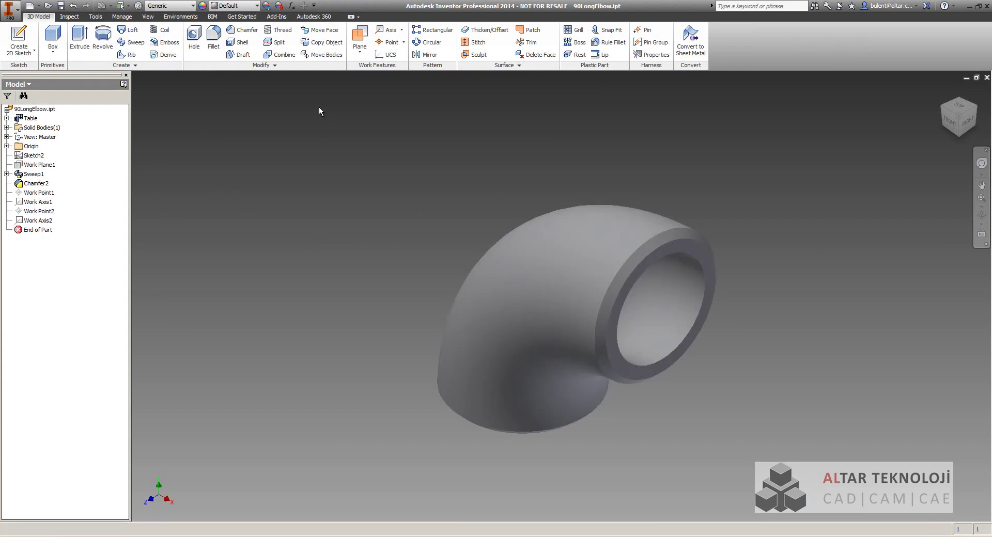
Start publishing the part to the Content Center, with My Tube and Pipe Library as the target and English as the language
{"action": "left_click", "coordinate": [125, 16]}
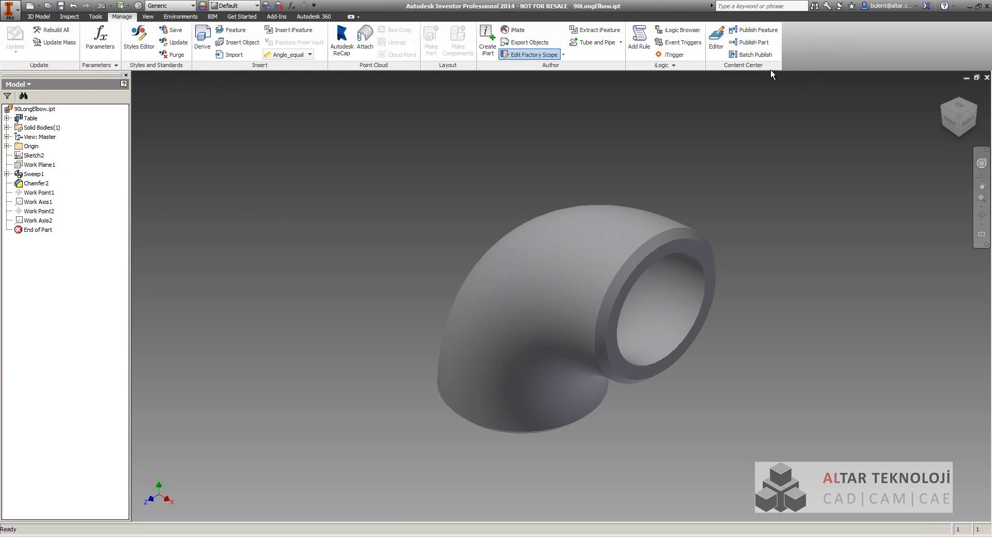
{"action": "left_click", "coordinate": [765, 45]}
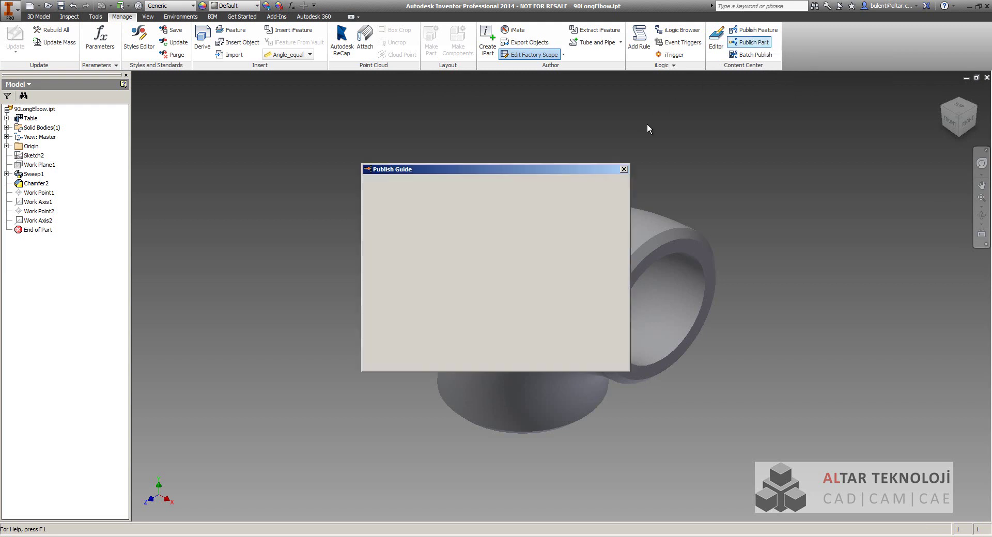
{"action": "left_click_drag", "start_coordinate": [513, 166], "coordinate": [490, 113]}
{"action": "left_click", "coordinate": [469, 152]}
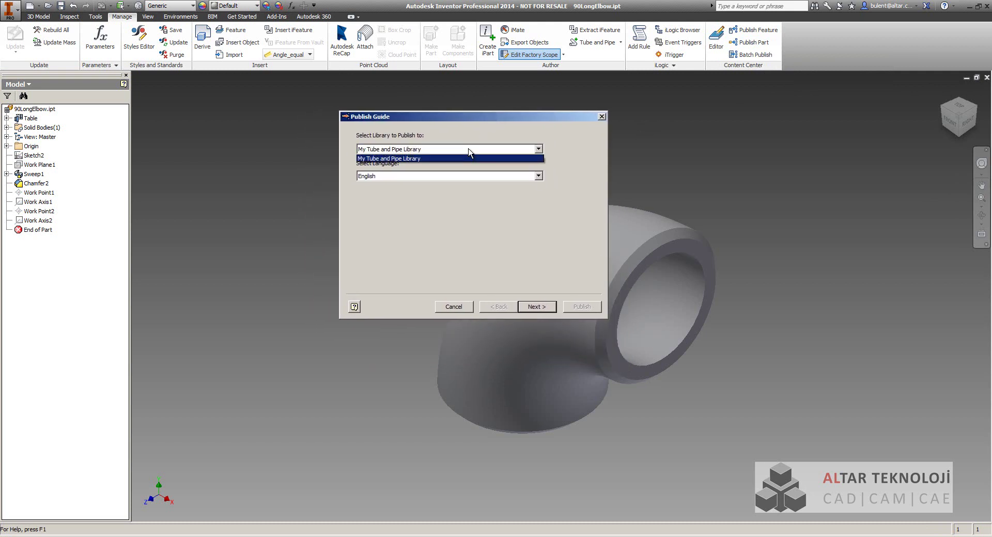
{"action": "left_click", "coordinate": [455, 149]}
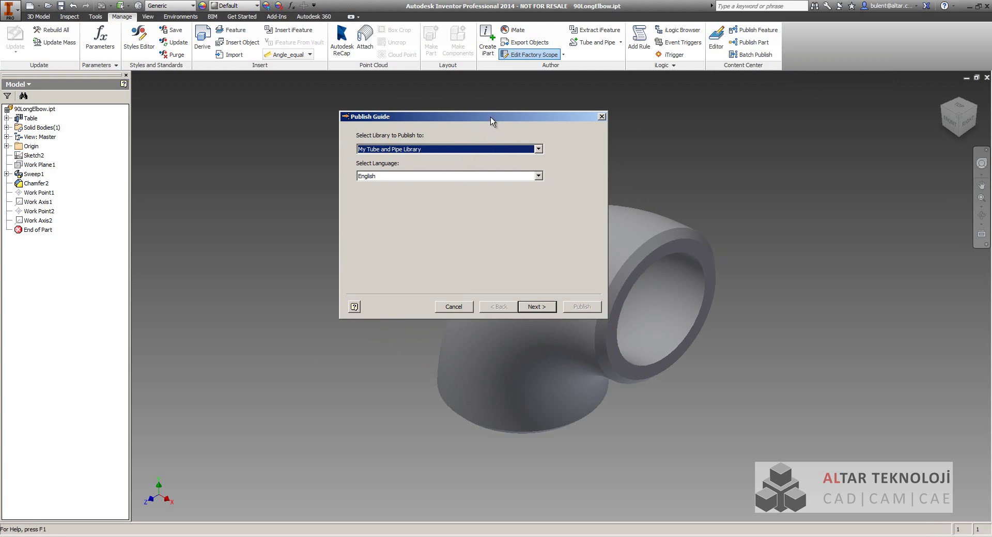
{"action": "left_click_drag", "start_coordinate": [491, 116], "coordinate": [513, 127]}
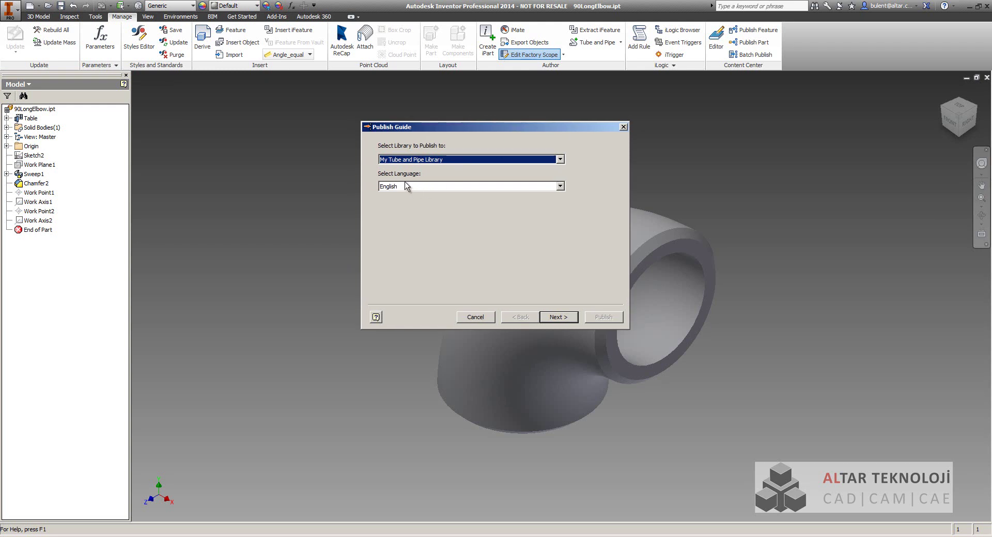
{"action": "left_click", "coordinate": [556, 317]}
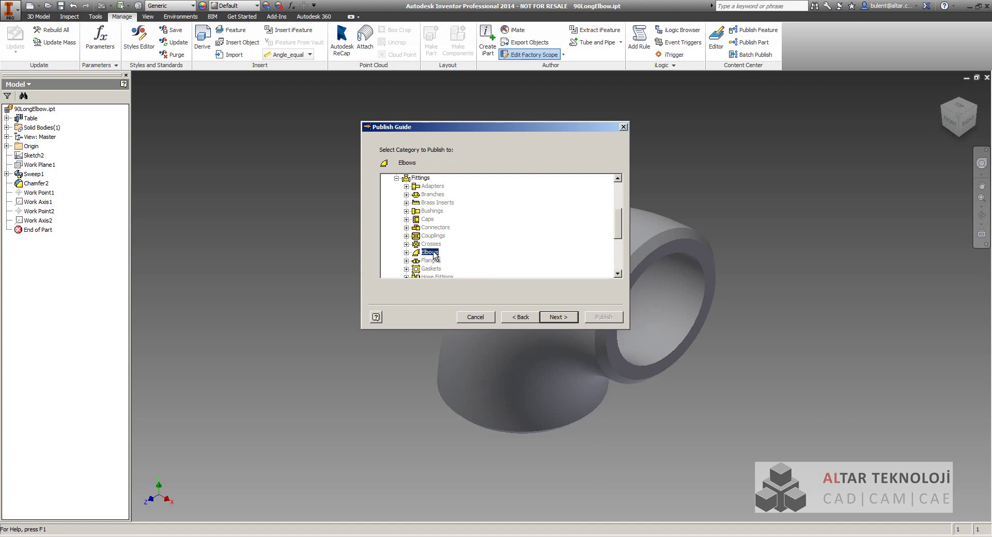
Assign the part to the Elbows category, with NPS mapped to both nominal sizes and used as the family key column
{"action": "left_click", "coordinate": [559, 317]}
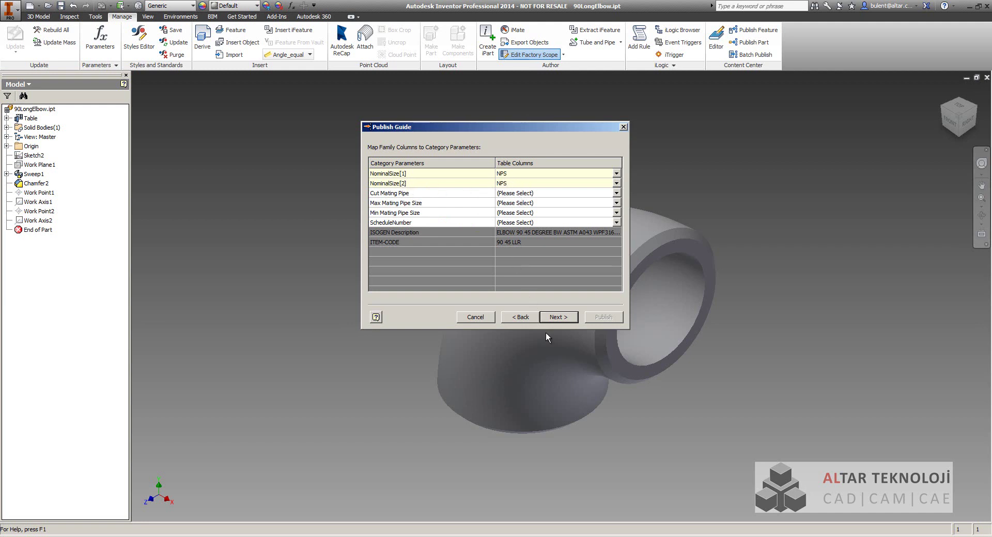
{"action": "left_click", "coordinate": [554, 315]}
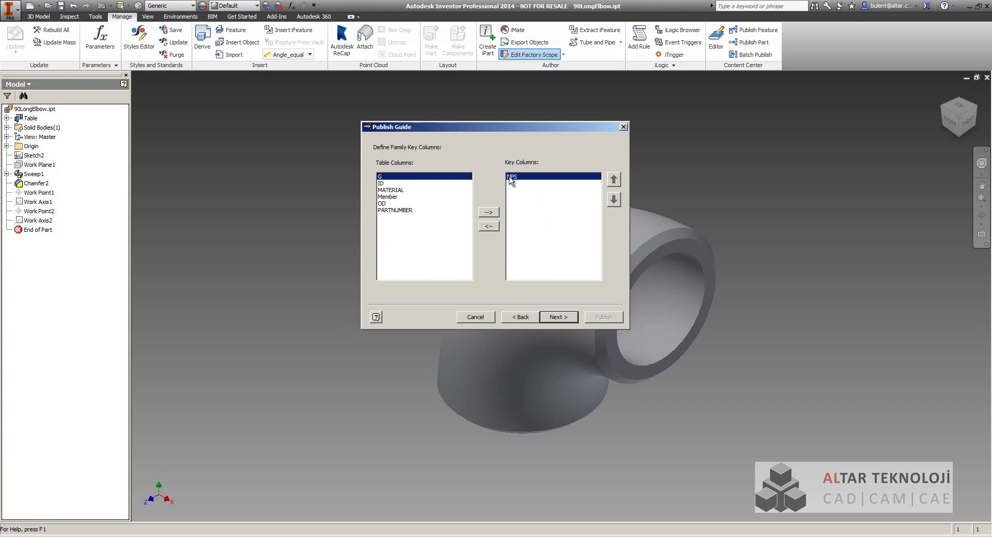
{"action": "left_click", "coordinate": [556, 317]}
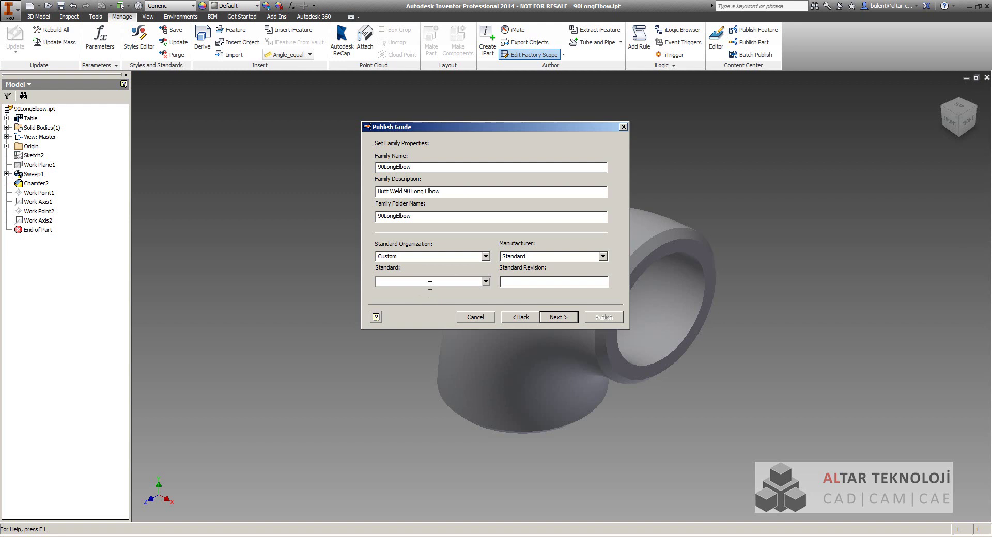
Set the standard organization to SampleOrganization, standard to SampleStandard, revision to 1 and manufacturer to SampleCompany, and publish the family with its default thumbnail
{"action": "double_click", "coordinate": [412, 258]}
{"action": "type", "text": "SampleOrganization"}
{"action": "double_click", "coordinate": [526, 257]}
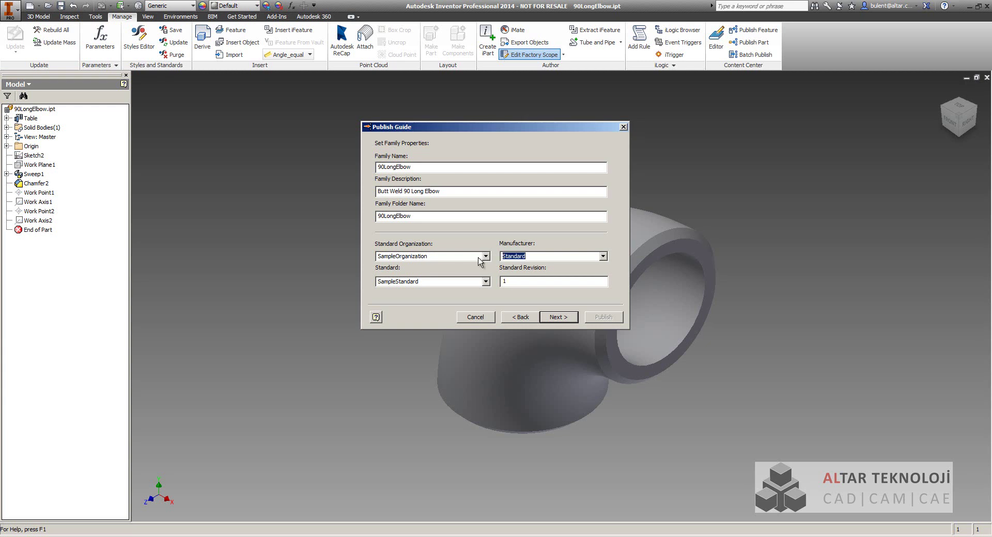
{"action": "type", "text": "SampleCompany"}
{"action": "left_click", "coordinate": [560, 319]}
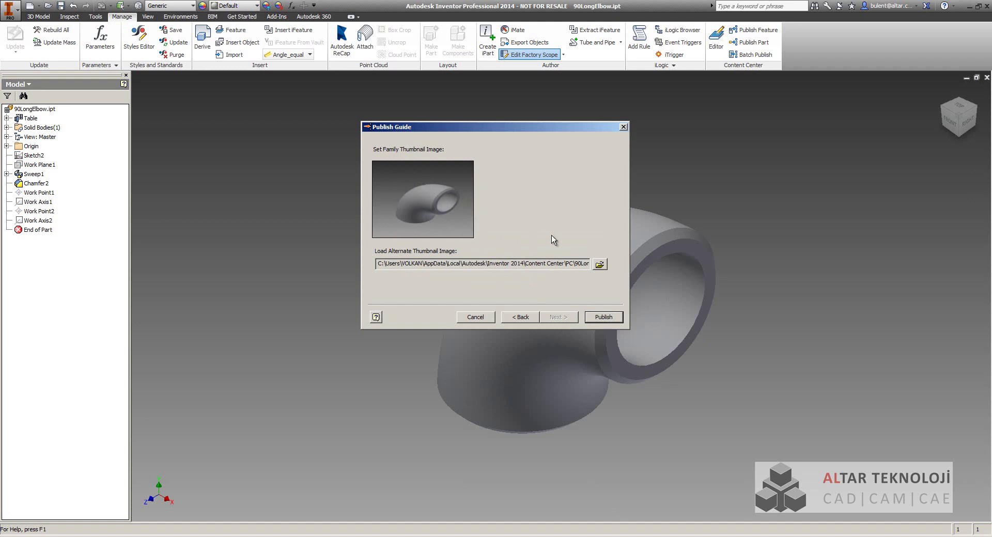
{"action": "left_click", "coordinate": [595, 318]}
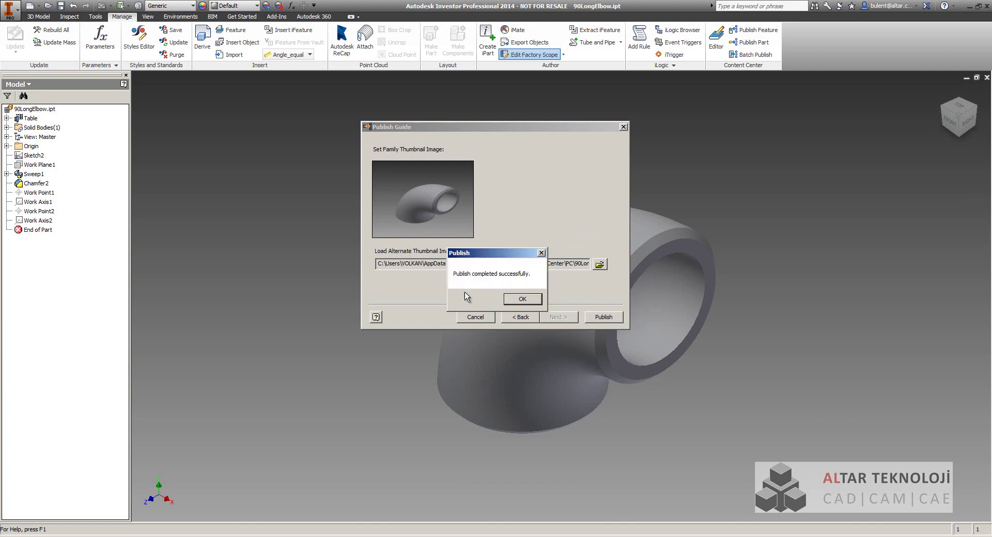
{"action": "left_click", "coordinate": [522, 300]}
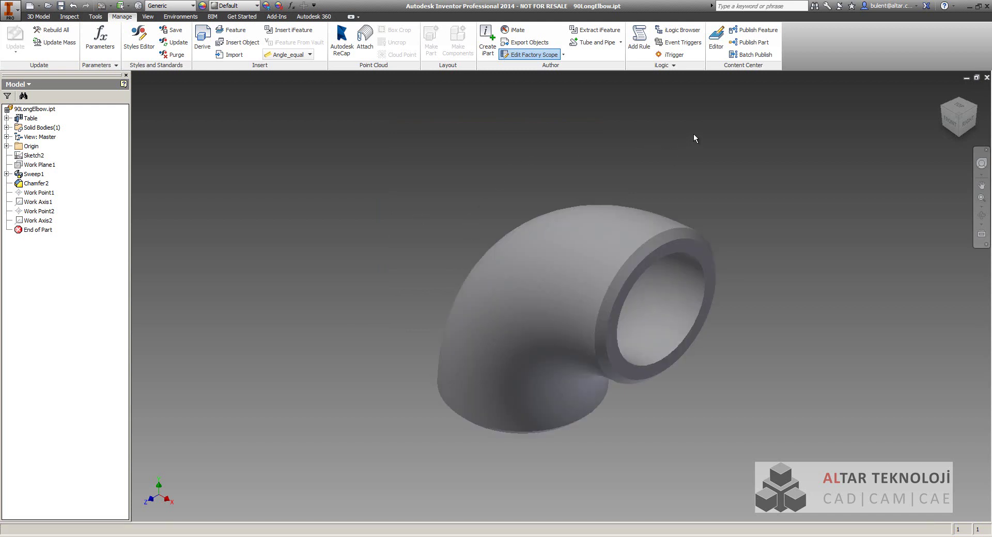
Check the published 90LongElbow family and its table in the Elbows category of the Content Center Editor
{"action": "left_click", "coordinate": [716, 40]}
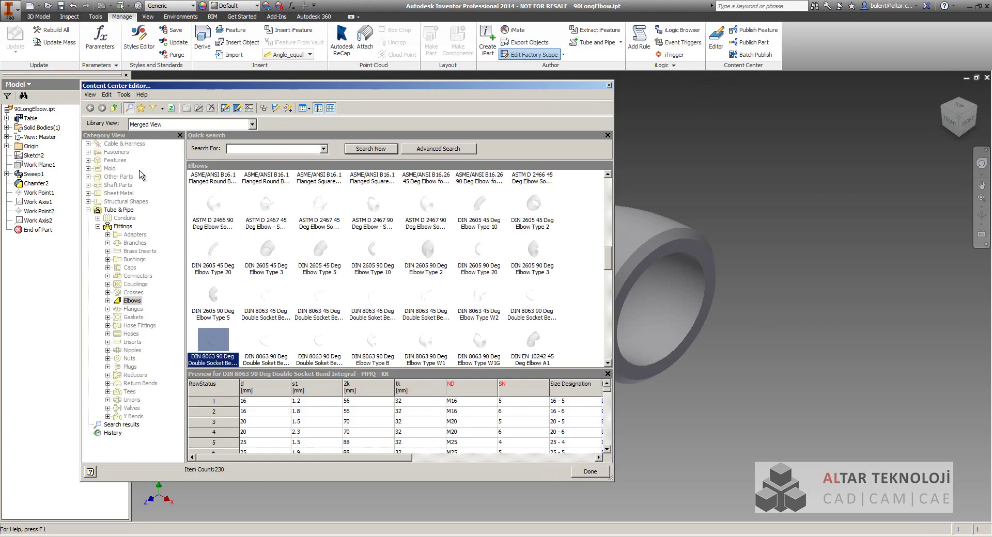
{"action": "left_click", "coordinate": [162, 108]}
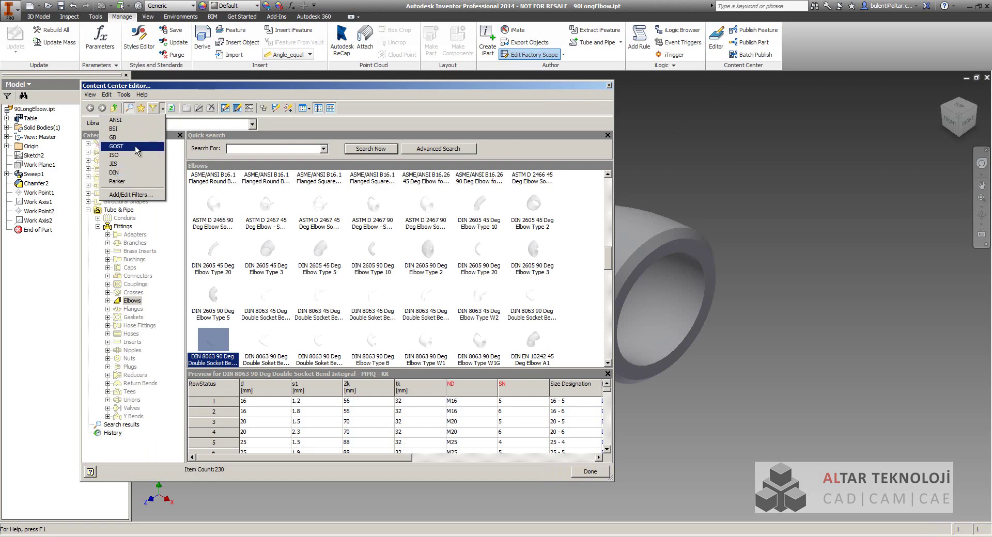
{"action": "left_click", "coordinate": [490, 96]}
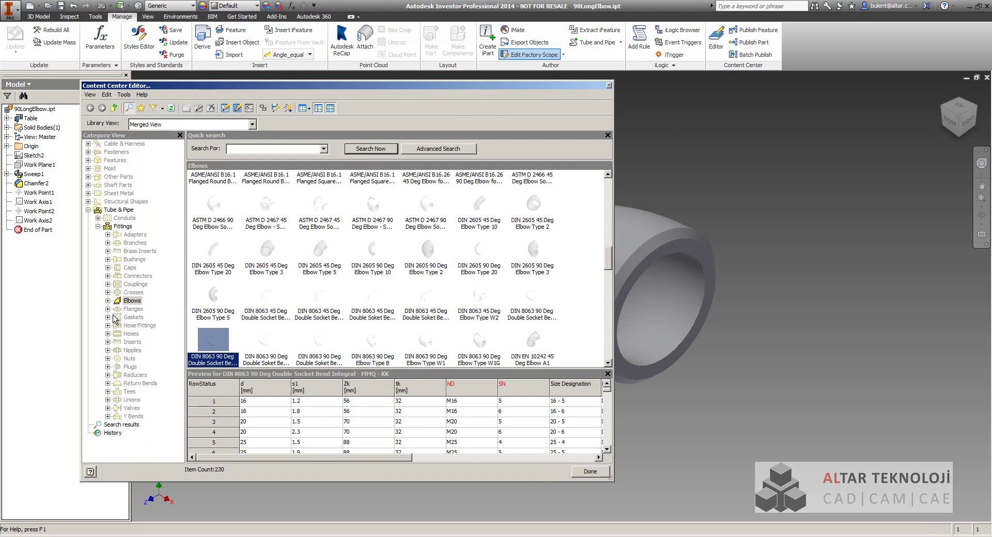
{"action": "left_click", "coordinate": [107, 301]}
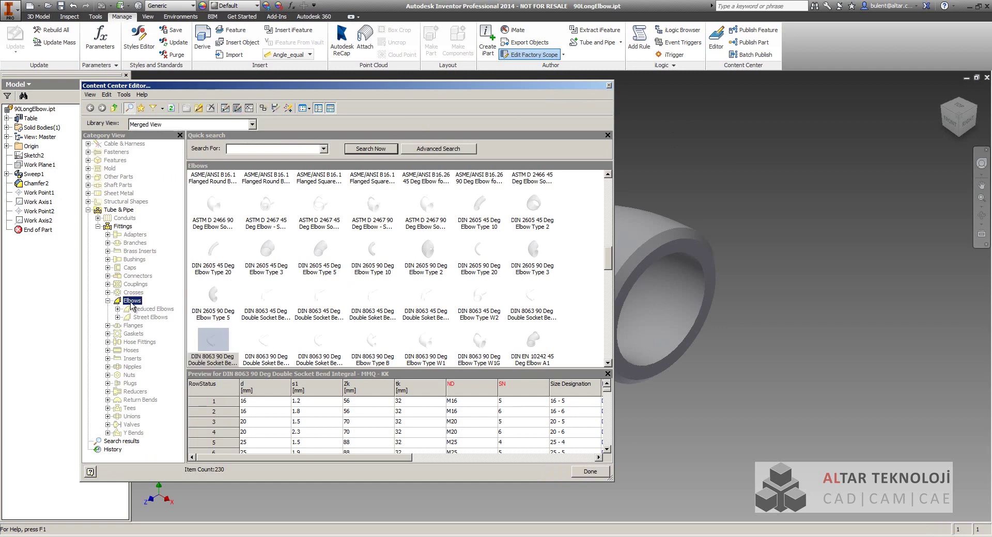
{"action": "left_click_drag", "start_coordinate": [609, 259], "coordinate": [614, 176]}
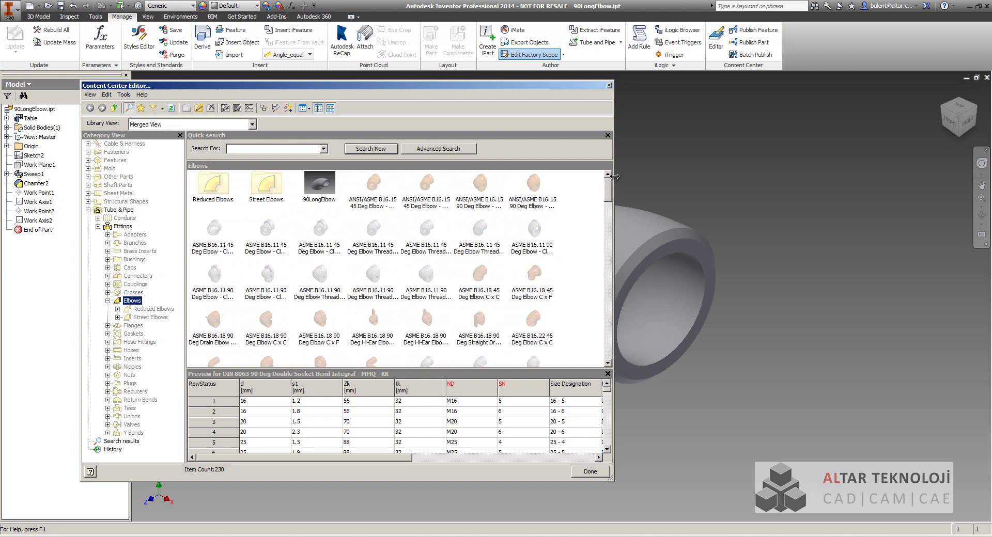
{"action": "left_click", "coordinate": [321, 195]}
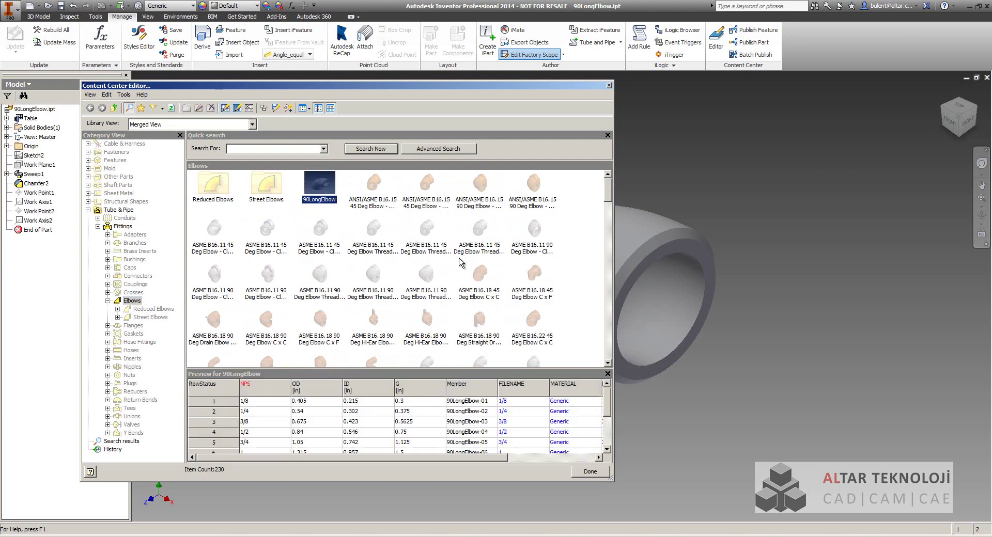
{"action": "left_click", "coordinate": [590, 472]}
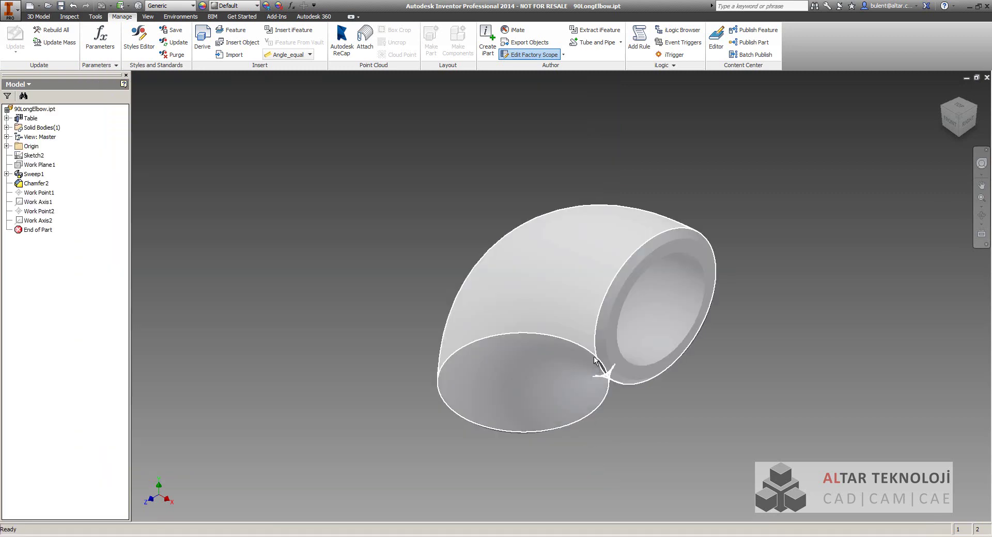
Close the 90LongElbow part with its changes saved, and open Accumulator.iam from the Accumulator folder of Tube and Pipe
{"action": "left_click", "coordinate": [987, 77]}
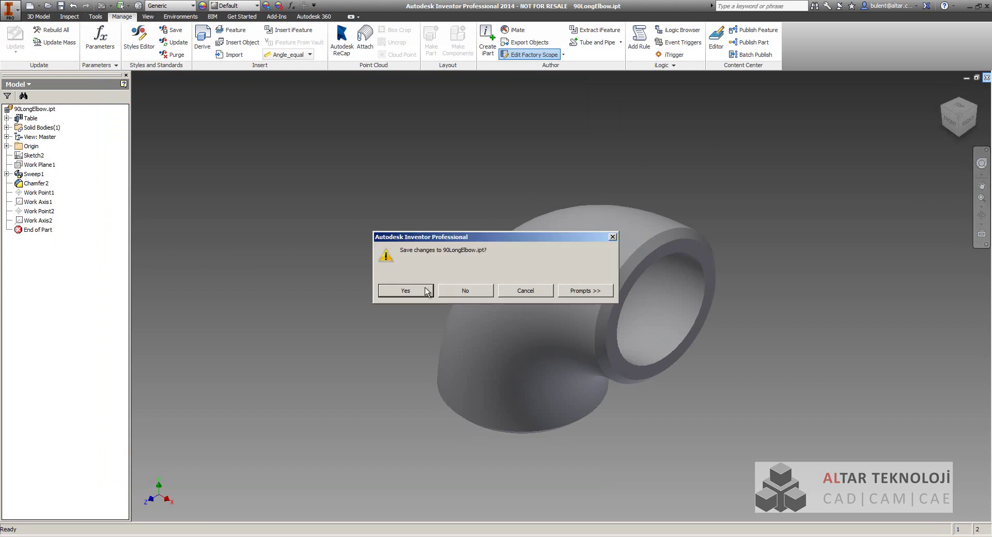
{"action": "left_click", "coordinate": [405, 291]}
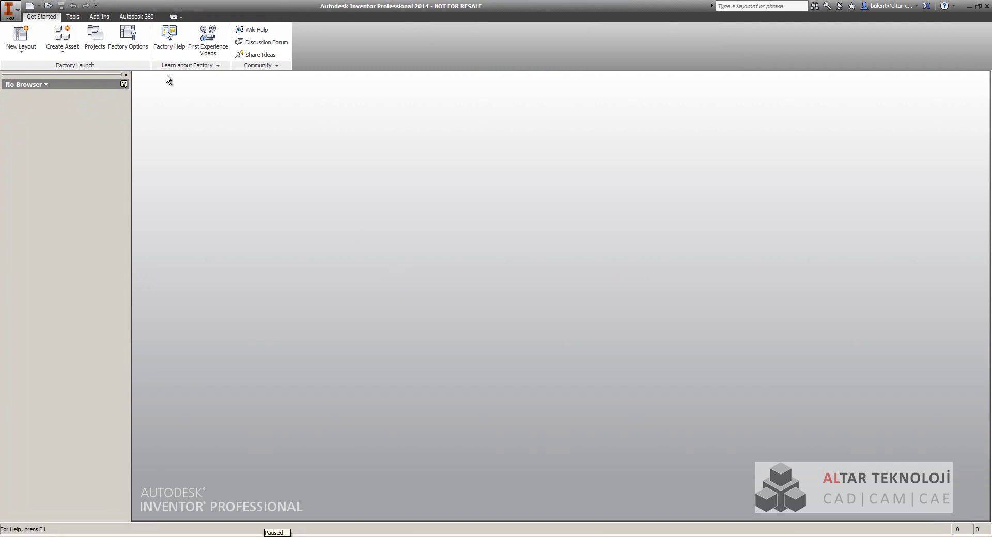
{"action": "left_click", "coordinate": [48, 6]}
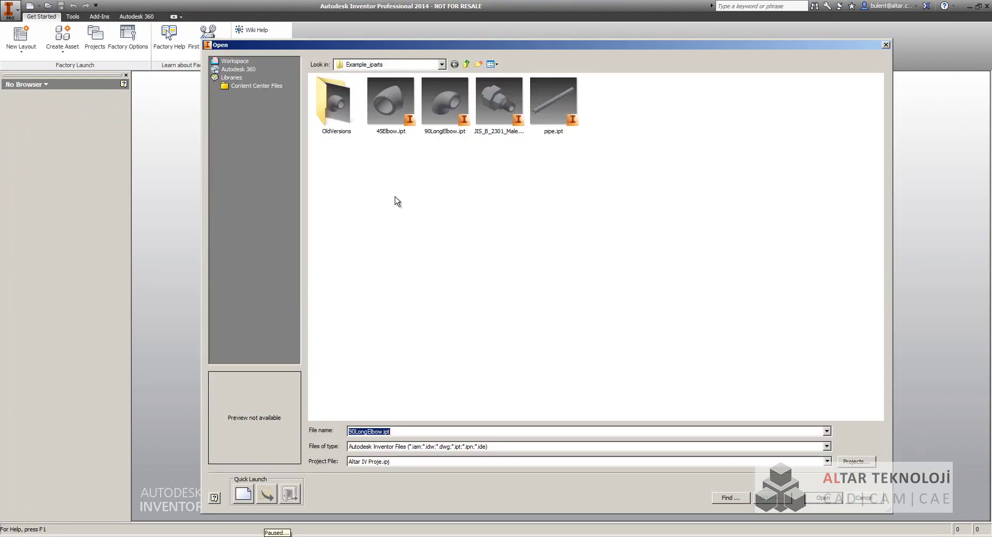
{"action": "left_click", "coordinate": [467, 64]}
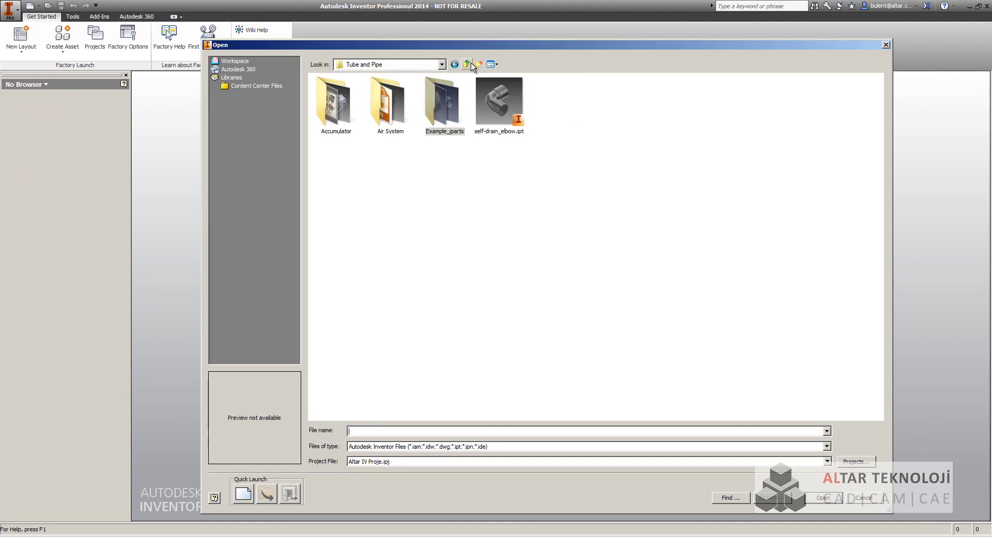
{"action": "double_click", "coordinate": [336, 122]}
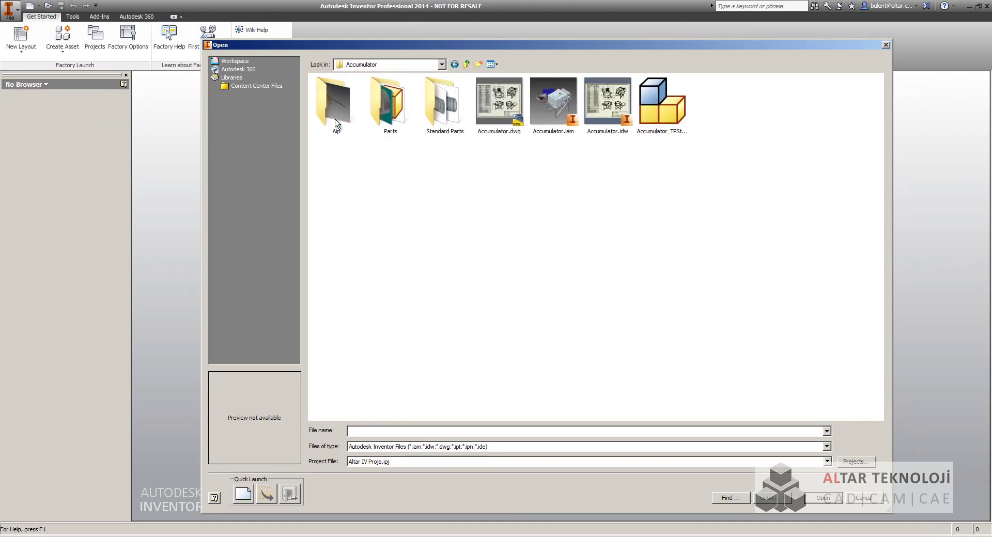
{"action": "left_click", "coordinate": [554, 115]}
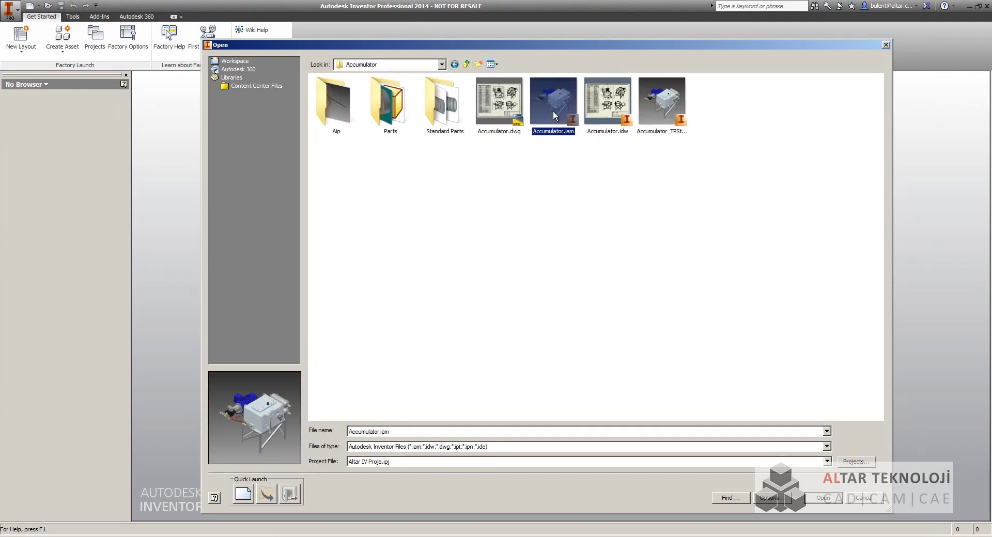
{"action": "left_click", "coordinate": [815, 498]}
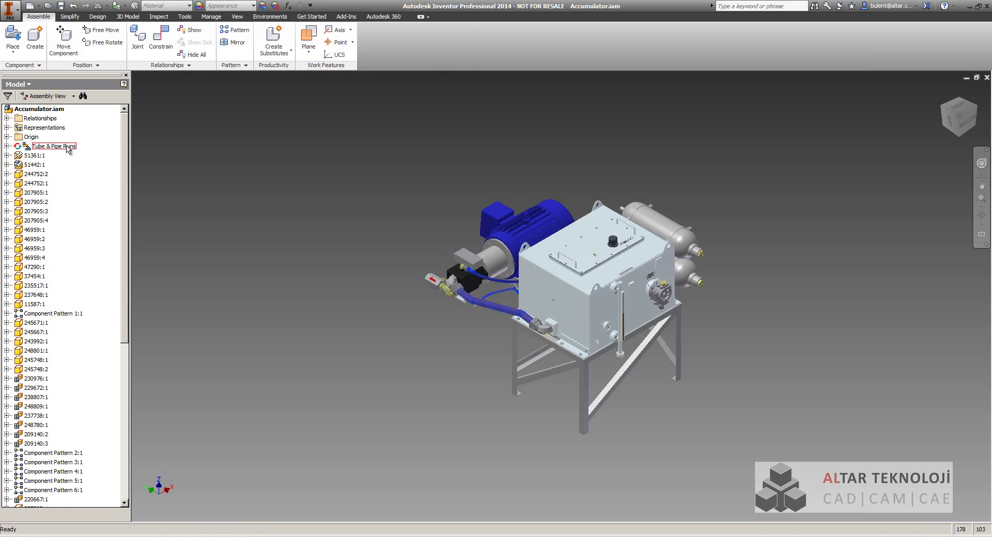
Activate Tube & Pipe Runs for editing, open the Tube & Pipe Styles and display the ASTM A53/A53M-ASME B16.11 - Welded Steel Pipe style
{"action": "double_click", "coordinate": [66, 146]}
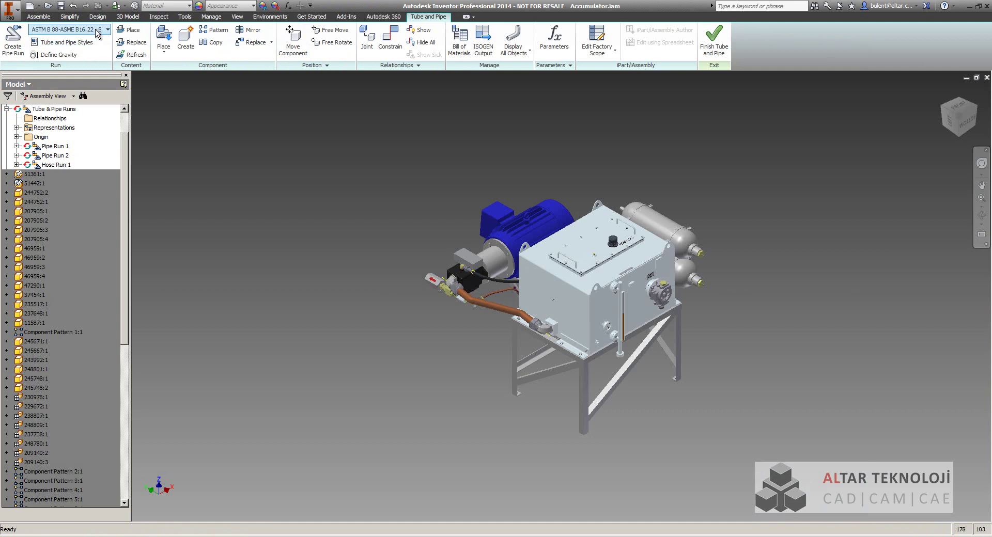
{"action": "left_click", "coordinate": [54, 41]}
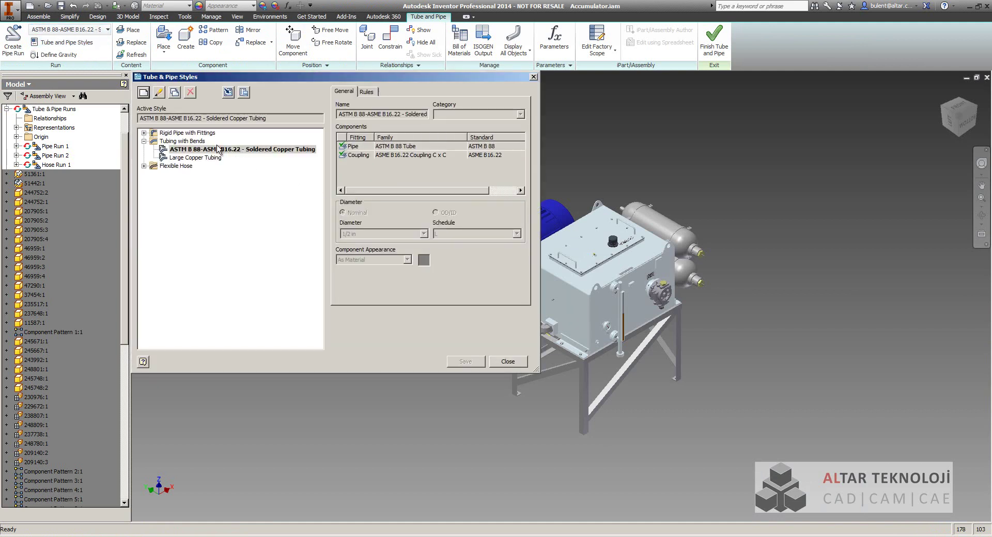
{"action": "left_click", "coordinate": [144, 134]}
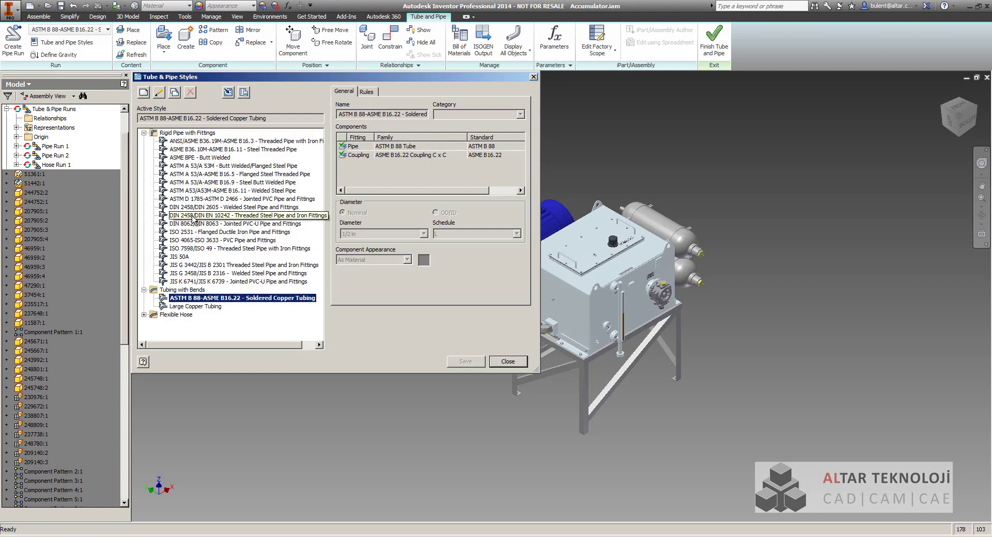
{"action": "left_click", "coordinate": [211, 192]}
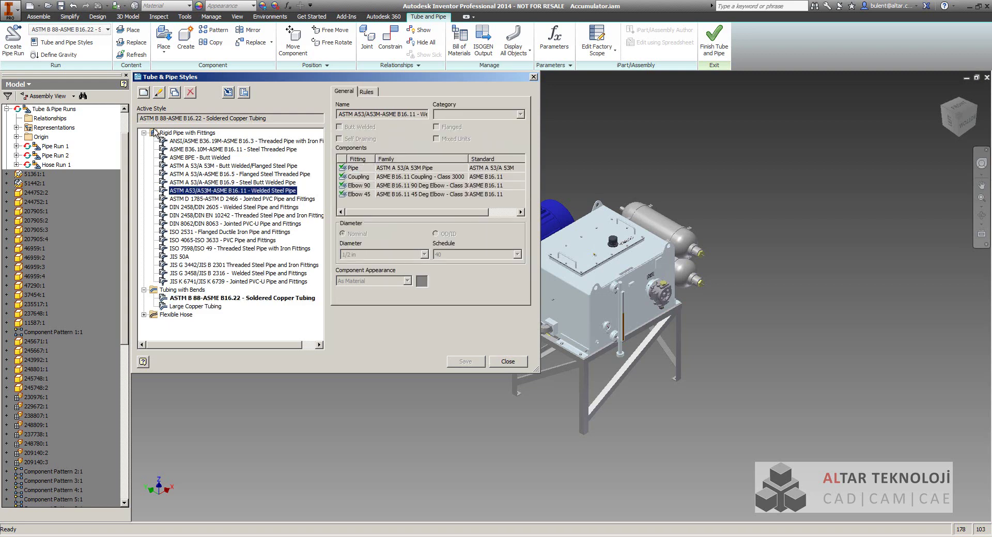
Create a new rigid pipe style named Custom Welded Pipe (1/4, 90) in the category My Styles
{"action": "left_click", "coordinate": [144, 93]}
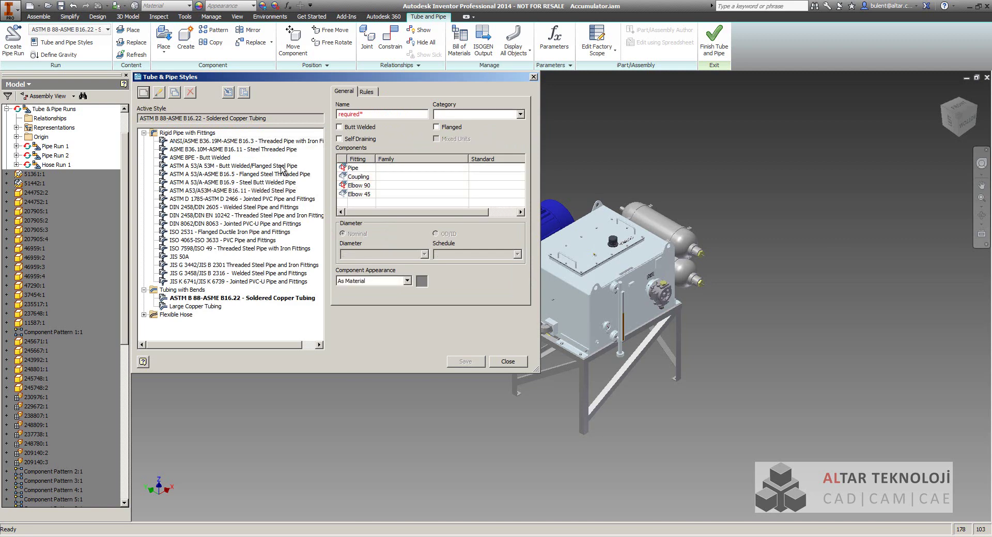
{"action": "type", "text": "C"}
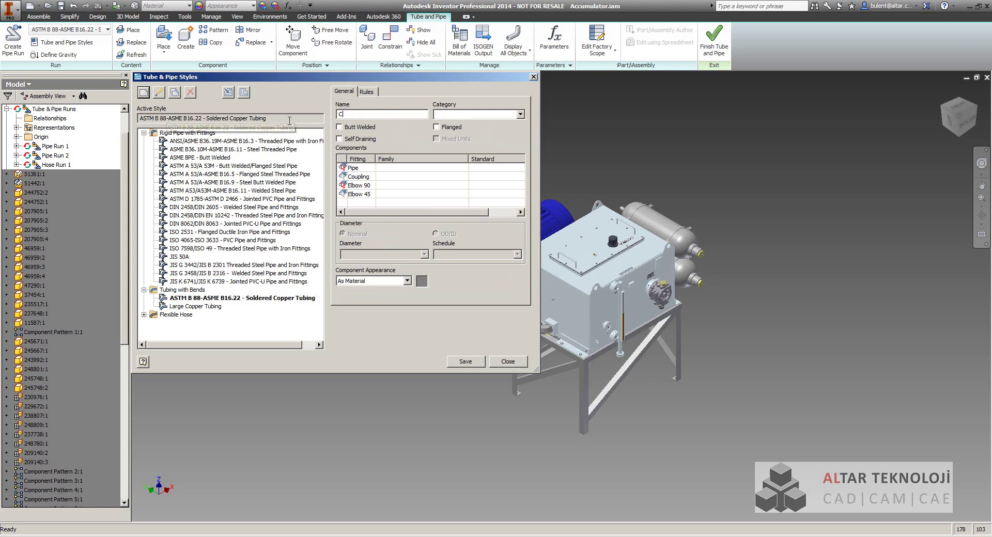
{"action": "type", "text": "ustom W"}
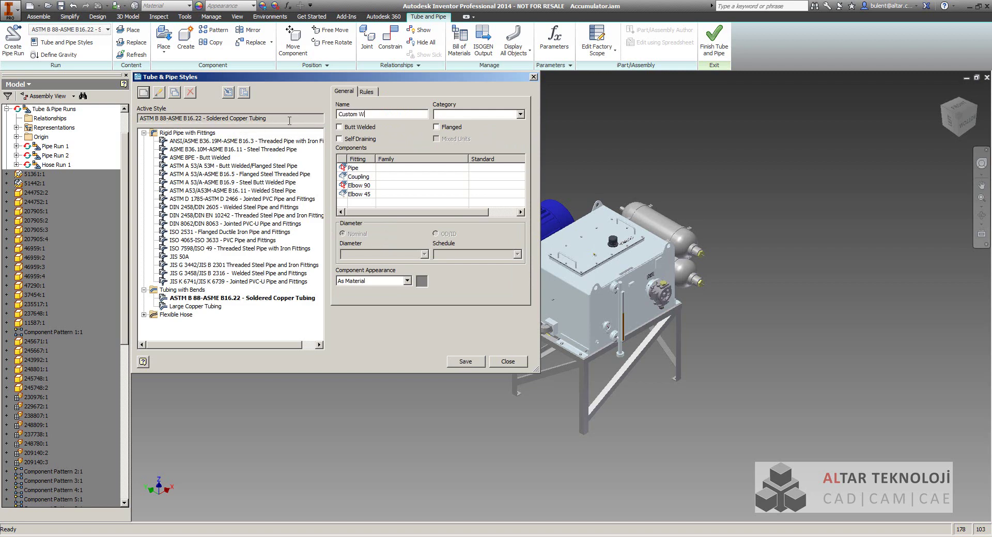
{"action": "type", "text": "elded"}
{"action": "type", "text": "Pipe (1/4, 90"}
{"action": "left_click", "coordinate": [515, 113]}
{"action": "type", "text": "M"}
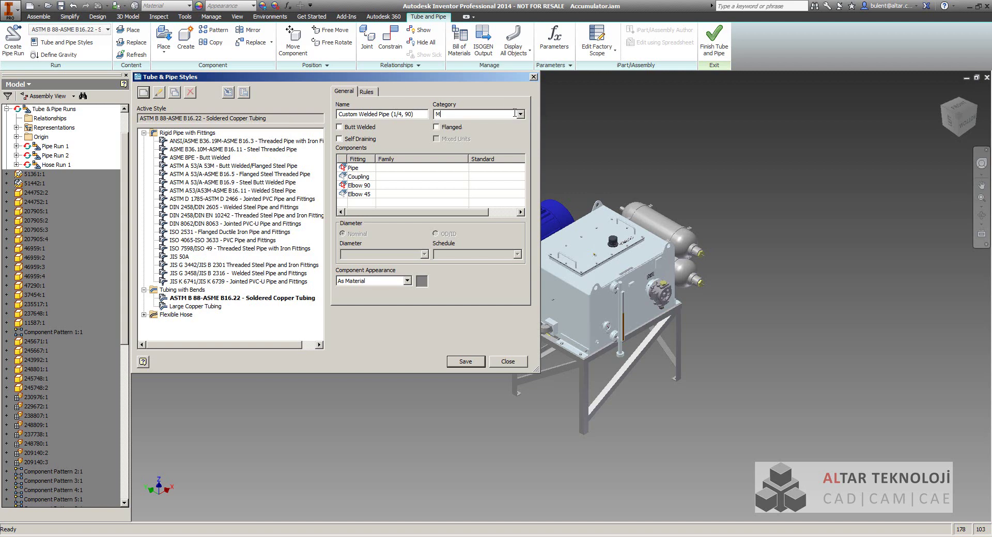
{"action": "type", "text": "y Styles"}
Browse the library for the new style's Pipe component
{"action": "left_click", "coordinate": [406, 169]}
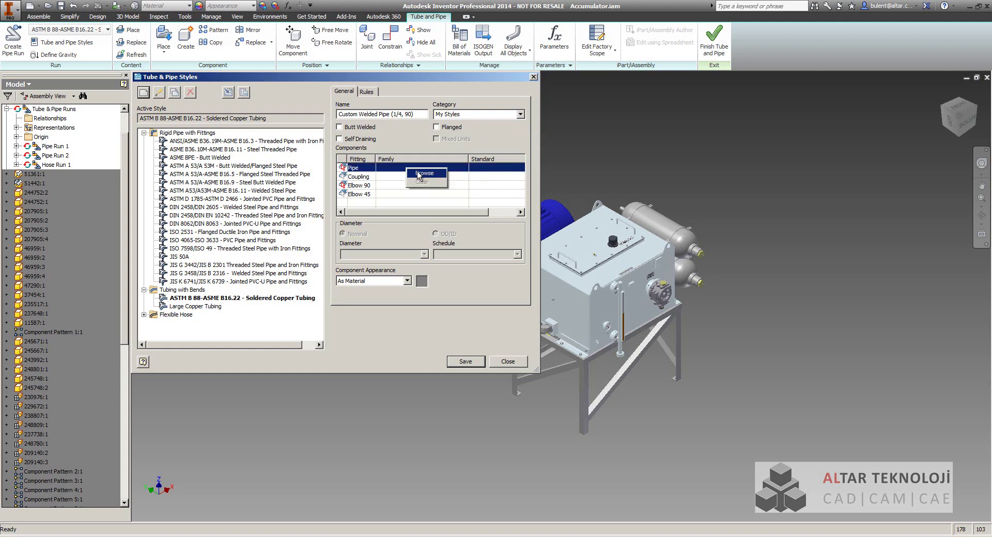
{"action": "double_click", "coordinate": [417, 169]}
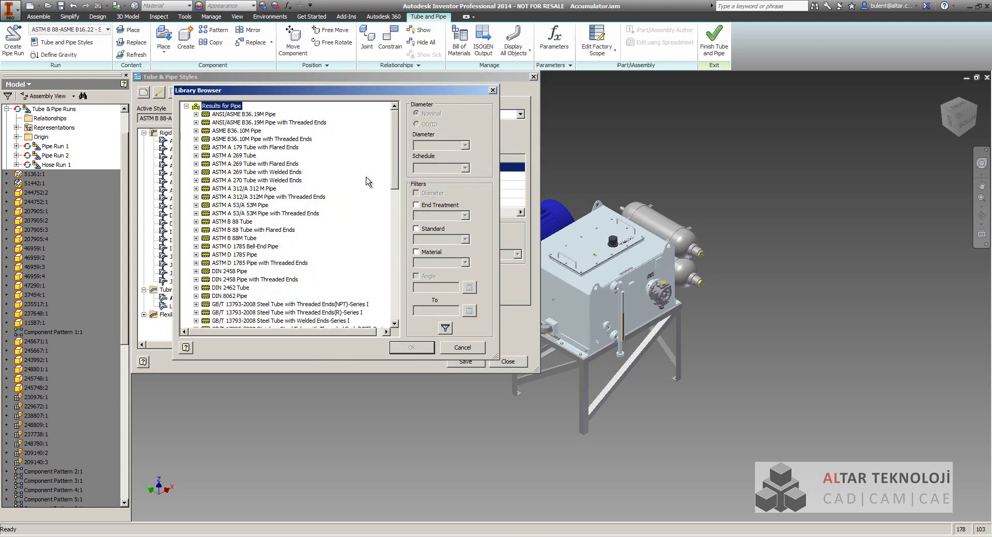